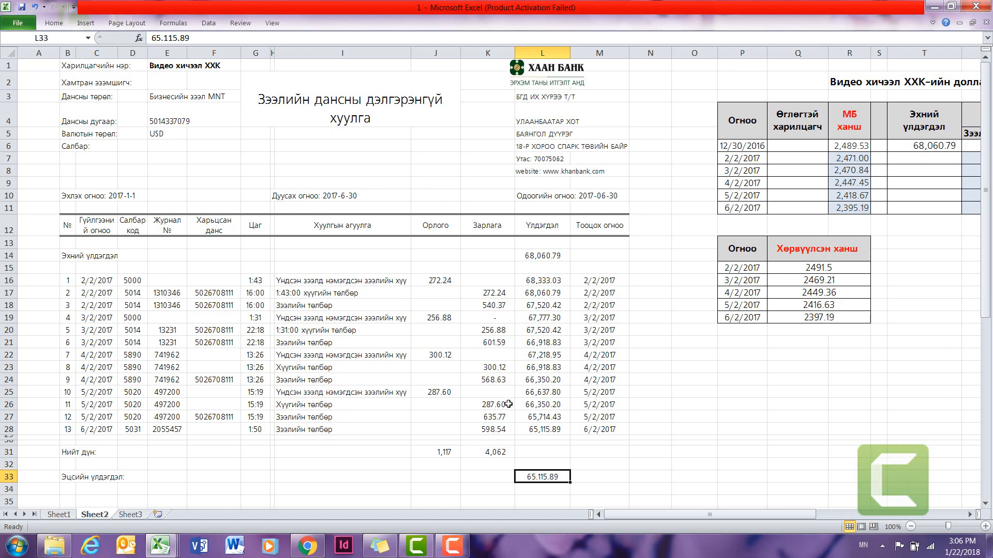
- Examine the dates, МБ ханш rates and currency payment columns of the dollar loan balance table
{"action": "key", "text": "Right"}
{"action": "key", "text": "Right"}
{"action": "key", "text": "Right"}
{"action": "key", "text": "Right"}
{"action": "key", "text": "Right"}
{"action": "key", "text": "Right"}
{"action": "key", "text": "Right"}
{"action": "key", "text": "Right"}
{"action": "key", "text": "Right"}
{"action": "key", "text": "Right"}
{"action": "key", "text": "Right"}
{"action": "key", "text": "Right"}
{"action": "key", "text": "Right"}
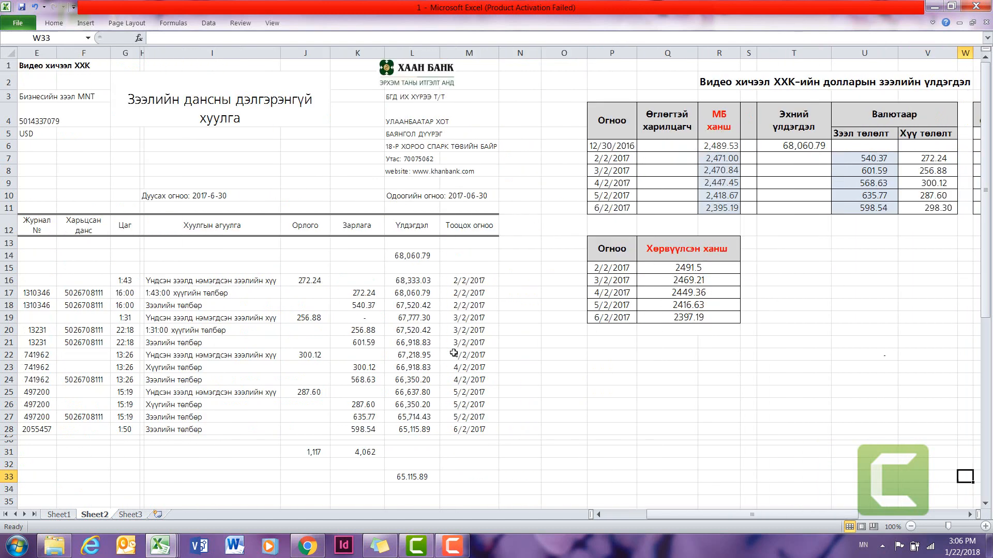
{"action": "key", "text": "Right"}
{"action": "key", "text": "Right"}
{"action": "key", "text": "Right"}
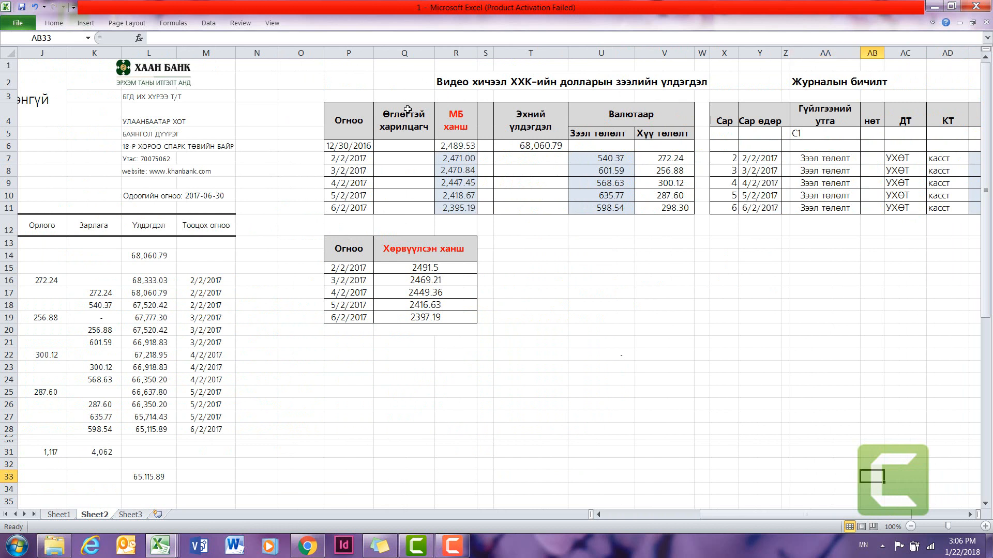
{"action": "left_click_drag", "start_coordinate": [348, 122], "coordinate": [362, 202]}
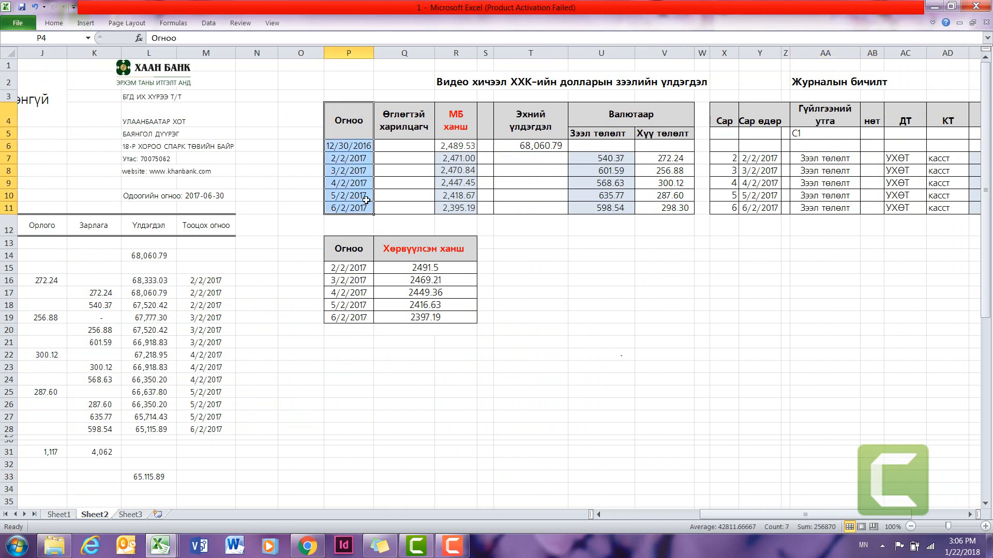
{"action": "left_click_drag", "start_coordinate": [455, 120], "coordinate": [463, 207]}
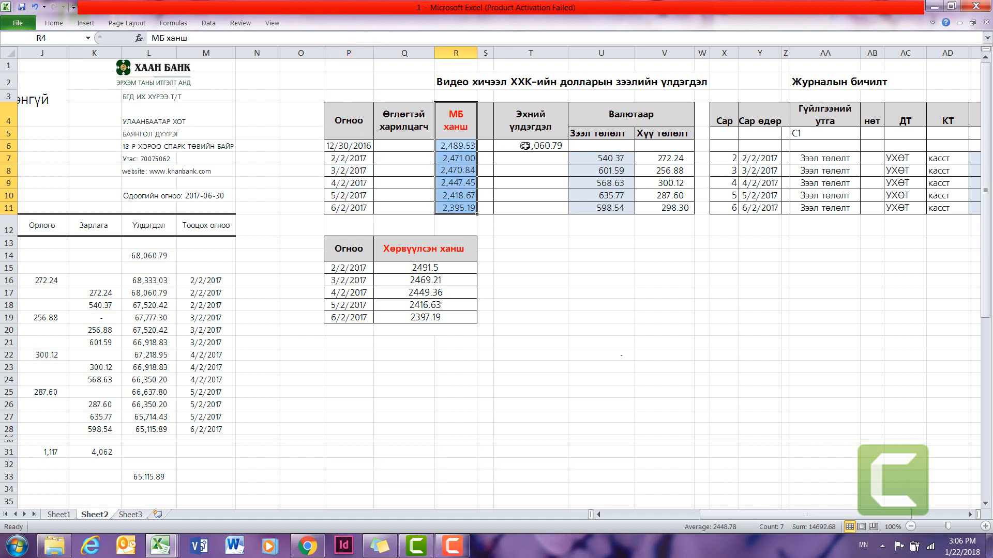
{"action": "left_click_drag", "start_coordinate": [622, 155], "coordinate": [667, 209]}
{"action": "left_click", "coordinate": [682, 254]}
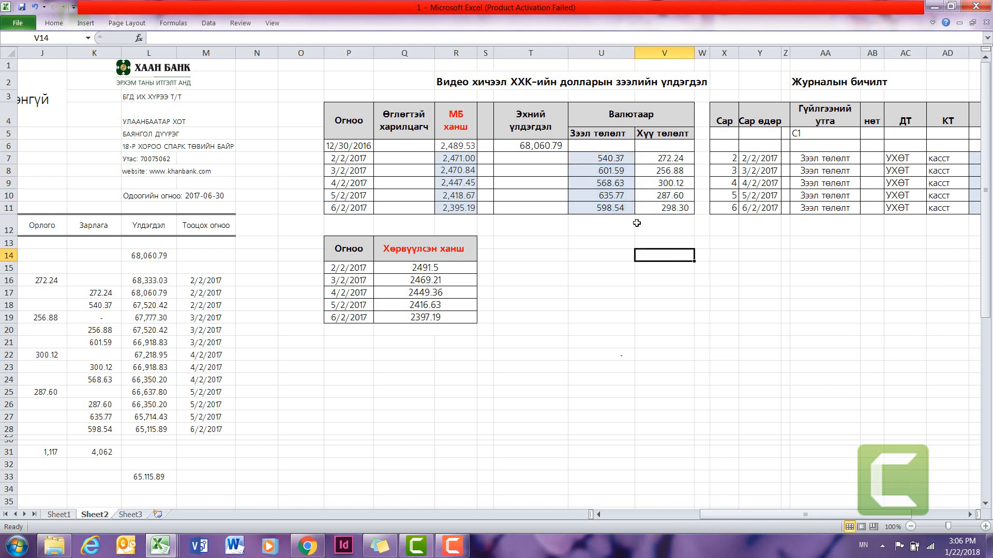
- Examine the Журналын бичилт table's loan payment entries, their КТ accounts and amounts against the МБ ханш rates
{"action": "key", "text": "Right"}
{"action": "key", "text": "Right"}
{"action": "key", "text": "Right"}
{"action": "key", "text": "Right"}
{"action": "key", "text": "Right"}
{"action": "key", "text": "Right"}
{"action": "key", "text": "Right"}
{"action": "key", "text": "Right"}
{"action": "key", "text": "Right"}
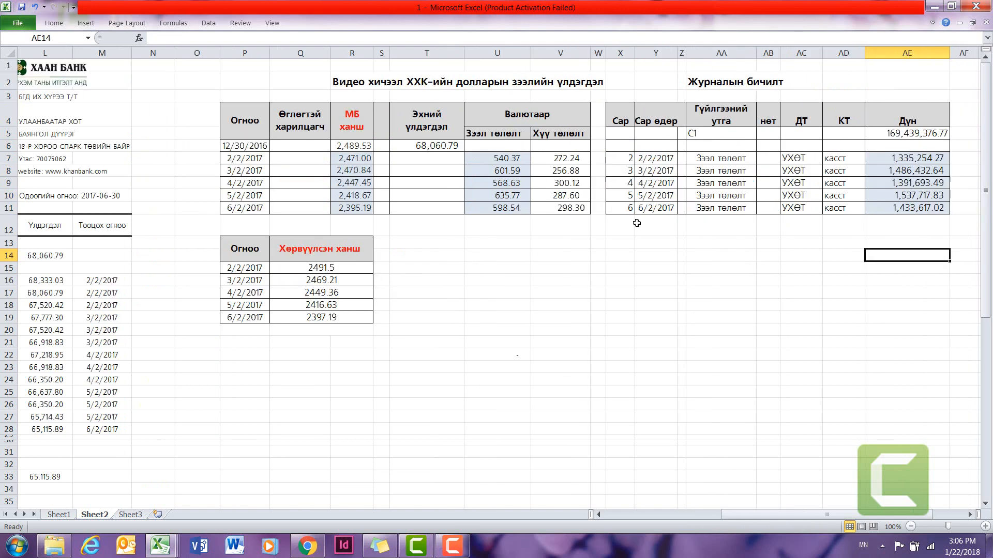
{"action": "key", "text": "Right"}
{"action": "key", "text": "Right"}
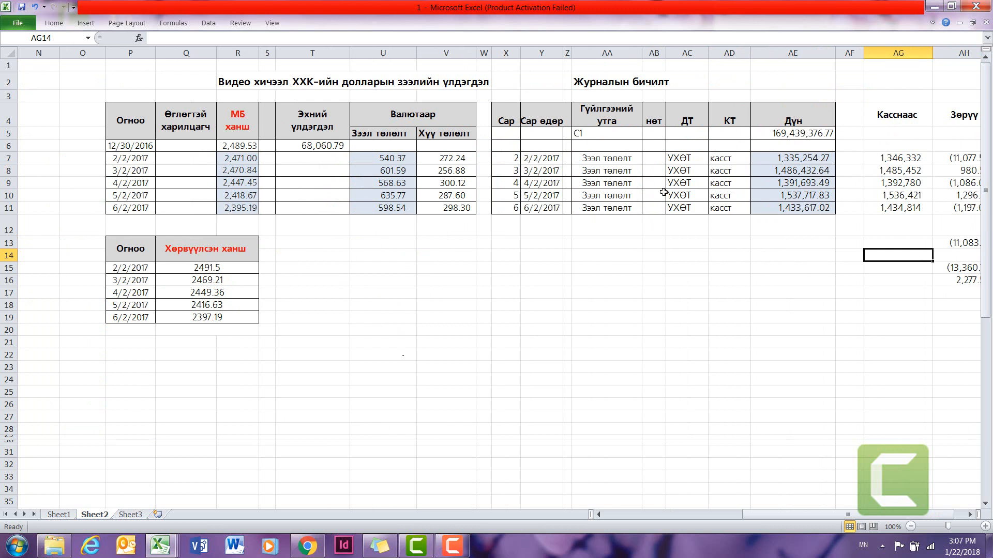
{"action": "left_click_drag", "start_coordinate": [517, 158], "coordinate": [785, 206]}
{"action": "left_click", "coordinate": [688, 206]}
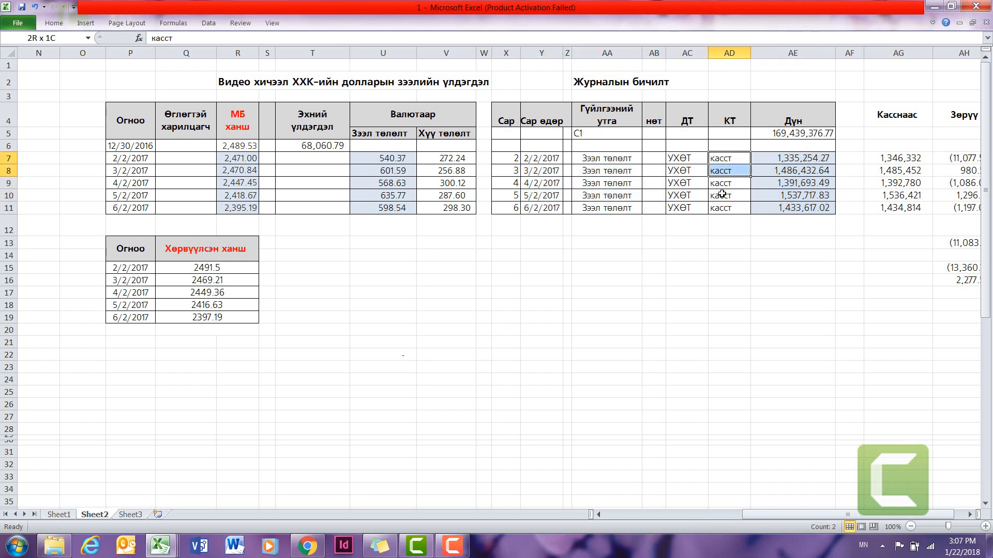
{"action": "left_click_drag", "start_coordinate": [724, 159], "coordinate": [724, 227]}
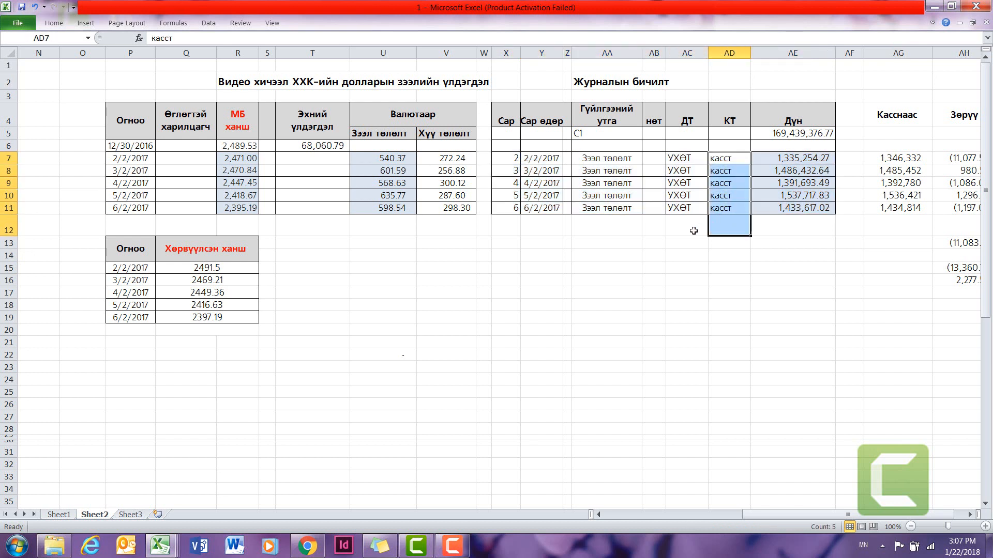
{"action": "left_click", "coordinate": [694, 230]}
{"action": "left_click_drag", "start_coordinate": [721, 159], "coordinate": [726, 208]}
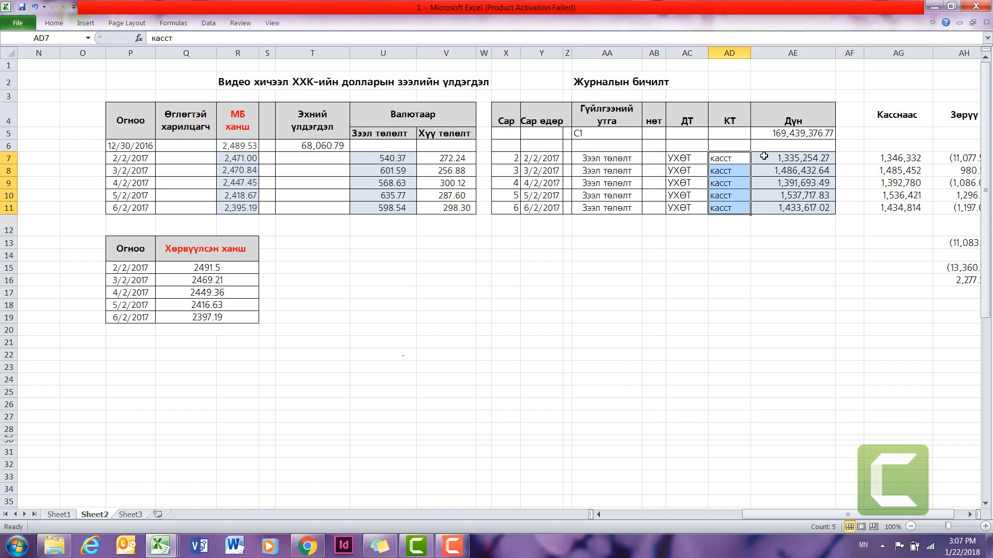
{"action": "left_click_drag", "start_coordinate": [243, 155], "coordinate": [243, 208]}
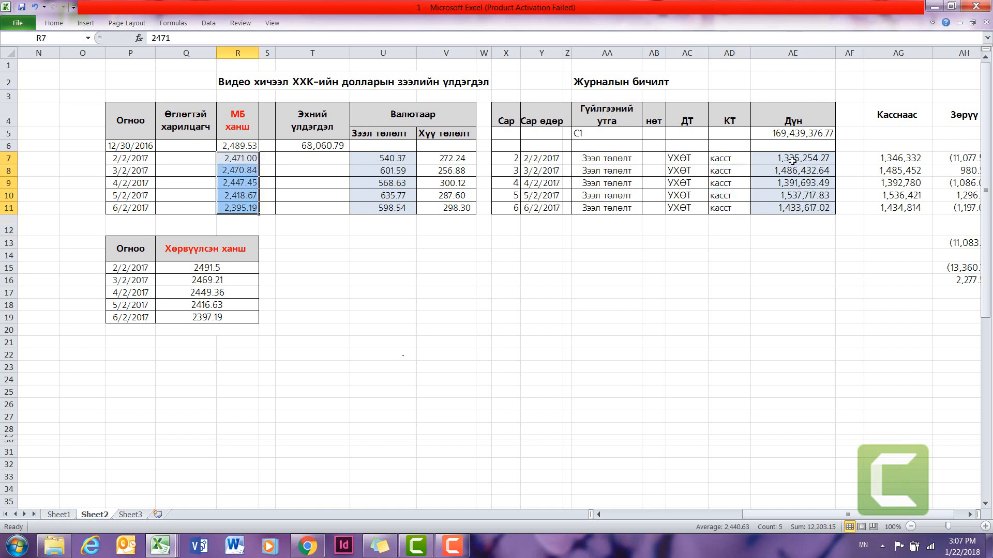
{"action": "left_click_drag", "start_coordinate": [792, 161], "coordinate": [785, 207]}
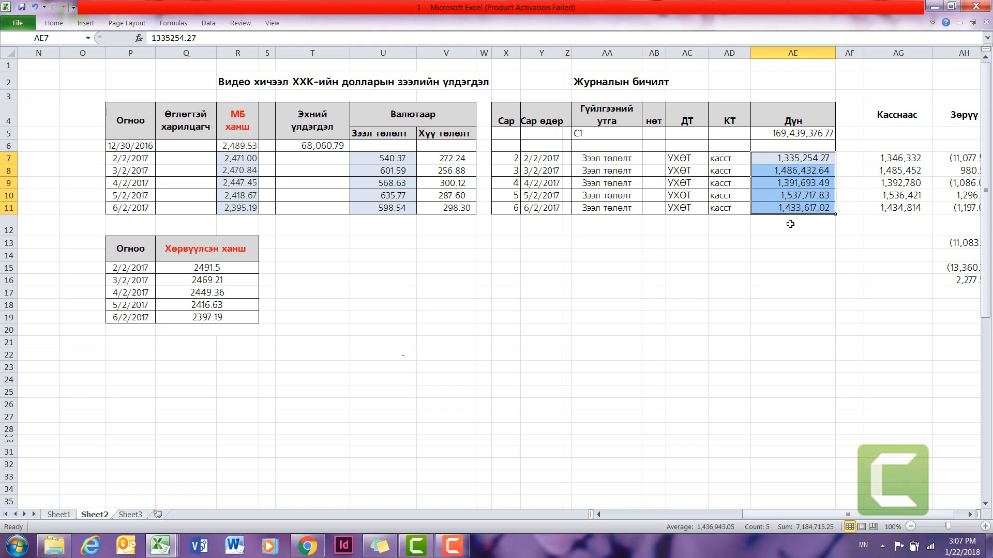
- Return to the bank statement and check its opening balance (Эхний үлдэгдэл)
{"action": "key", "text": "Left"}
{"action": "key", "text": "Left"}
{"action": "key", "text": "Left"}
{"action": "key", "text": "Left"}
{"action": "key", "text": "Left"}
{"action": "key", "text": "Left"}
{"action": "key", "text": "Left"}
{"action": "key", "text": "Left"}
{"action": "key", "text": "Left"}
{"action": "key", "text": "Left"}
{"action": "key", "text": "Left"}
{"action": "key", "text": "Left"}
{"action": "key", "text": "Left"}
{"action": "key", "text": "Left"}
{"action": "key", "text": "Left"}
{"action": "key", "text": "Left"}
{"action": "key", "text": "Left"}
{"action": "key", "text": "Left"}
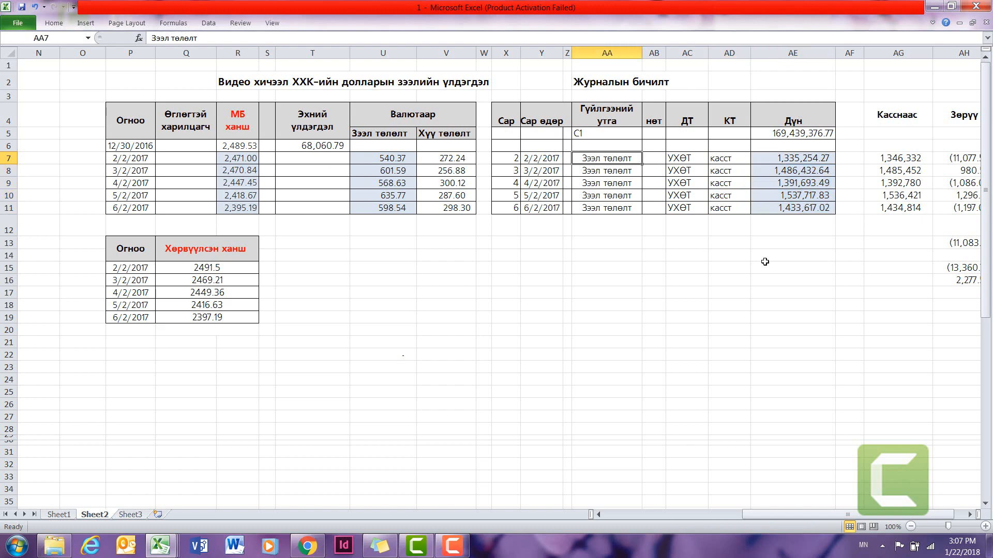
{"action": "key", "text": "Left"}
{"action": "key", "text": "Left"}
{"action": "key", "text": "Left"}
{"action": "key", "text": "Left"}
{"action": "key", "text": "Left"}
{"action": "key", "text": "Left"}
{"action": "key", "text": "Left"}
{"action": "key", "text": "Left"}
{"action": "key", "text": "Left"}
{"action": "key", "text": "Left"}
{"action": "key", "text": "Left"}
{"action": "key", "text": "Left"}
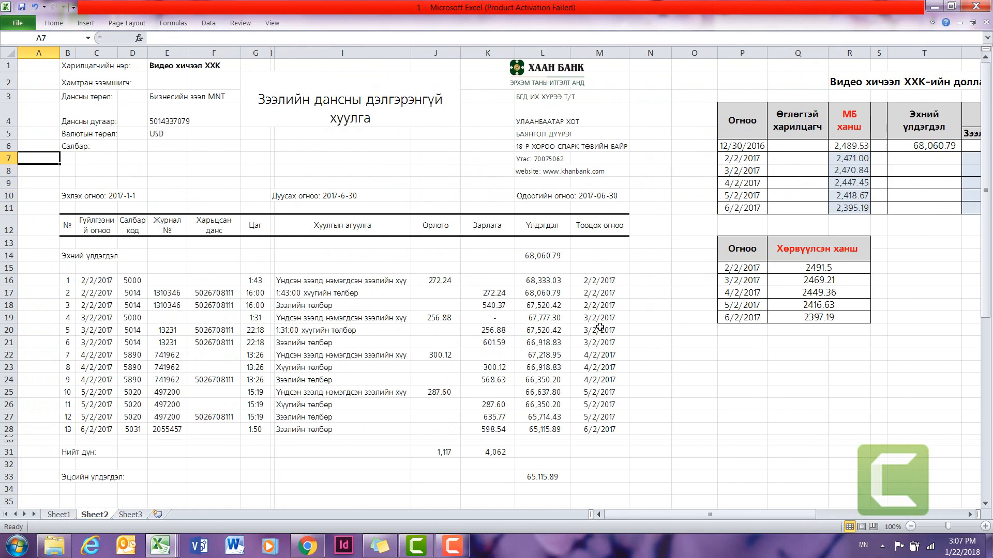
{"action": "left_click", "coordinate": [556, 257]}
- Inspect the formula behind the C1 opening amount in the Журналын бичилт table
{"action": "key", "text": "Right"}
{"action": "key", "text": "Right"}
{"action": "key", "text": "Right"}
{"action": "key", "text": "Right"}
{"action": "key", "text": "Right"}
{"action": "key", "text": "Right"}
{"action": "key", "text": "Right"}
{"action": "key", "text": "Right"}
{"action": "key", "text": "Right"}
{"action": "key", "text": "Right"}
{"action": "key", "text": "Right"}
{"action": "key", "text": "Right"}
{"action": "key", "text": "Right"}
{"action": "key", "text": "Right"}
{"action": "key", "text": "Right"}
{"action": "key", "text": "Right"}
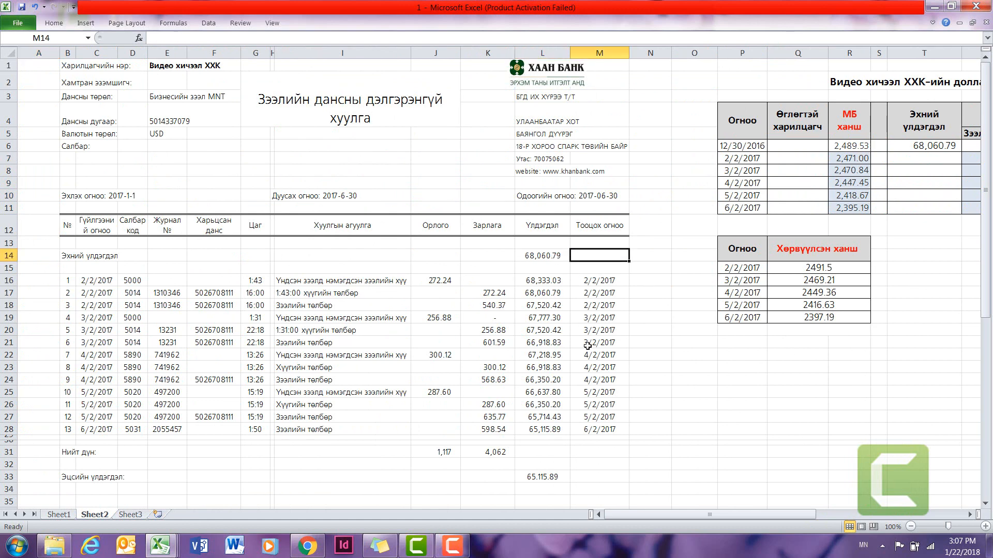
{"action": "key", "text": "Right"}
{"action": "key", "text": "Right"}
{"action": "key", "text": "Right"}
{"action": "key", "text": "Right"}
{"action": "key", "text": "Right"}
{"action": "key", "text": "Right"}
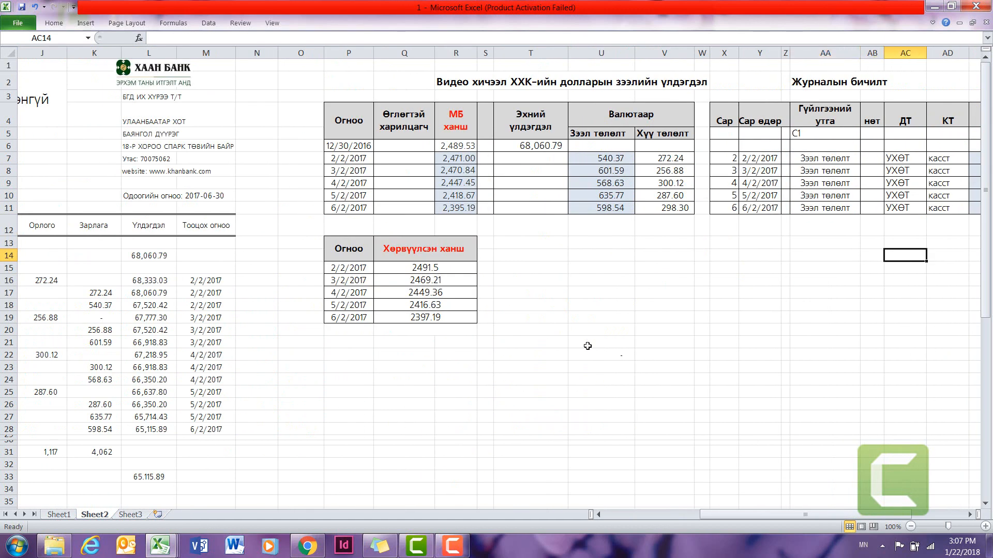
{"action": "left_click", "coordinate": [770, 136]}
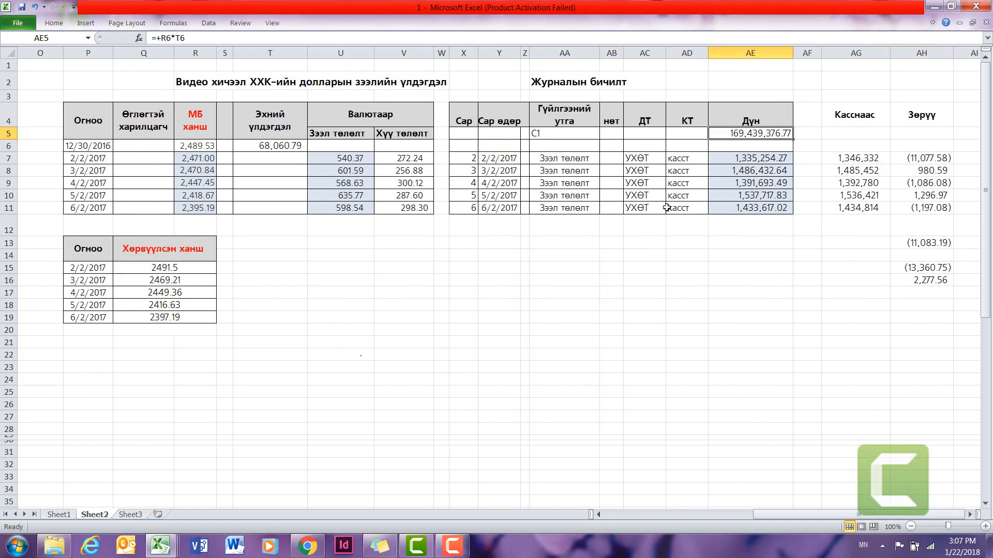
- Switch to the CT20180101 workbook and check the УХӨТ long-term loan opening balance on aj_husnegt and the Хаанбанк row on tootsoonegt
{"action": "key", "text": "alt+Tab"}
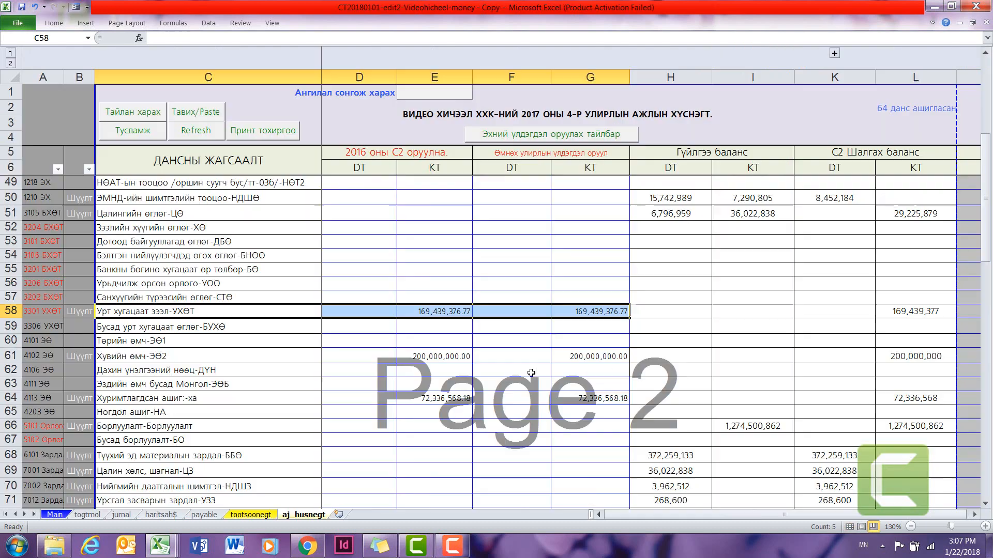
{"action": "left_click", "coordinate": [243, 315]}
{"action": "left_click_drag", "start_coordinate": [243, 315], "coordinate": [595, 312]}
{"action": "left_click", "coordinate": [595, 312]}
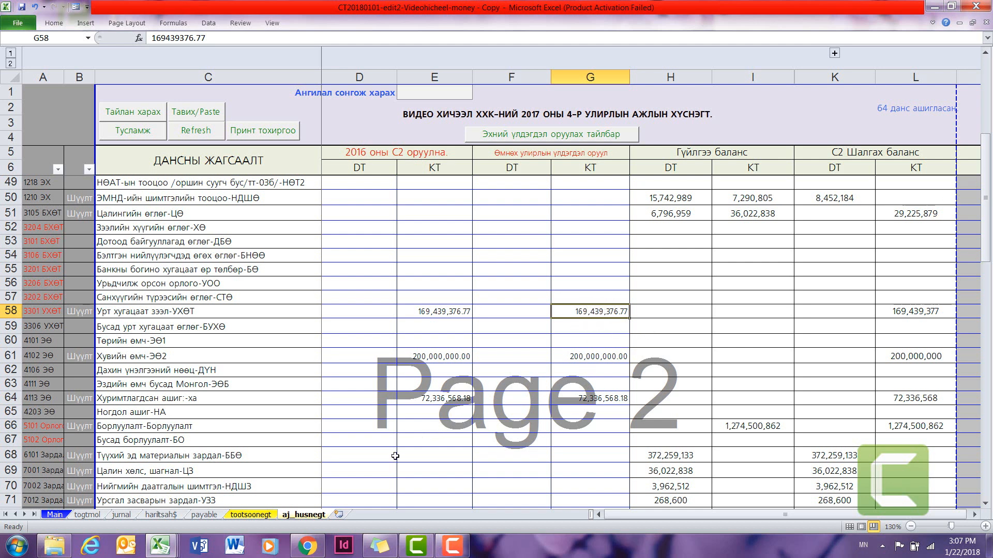
{"action": "left_click", "coordinate": [266, 516]}
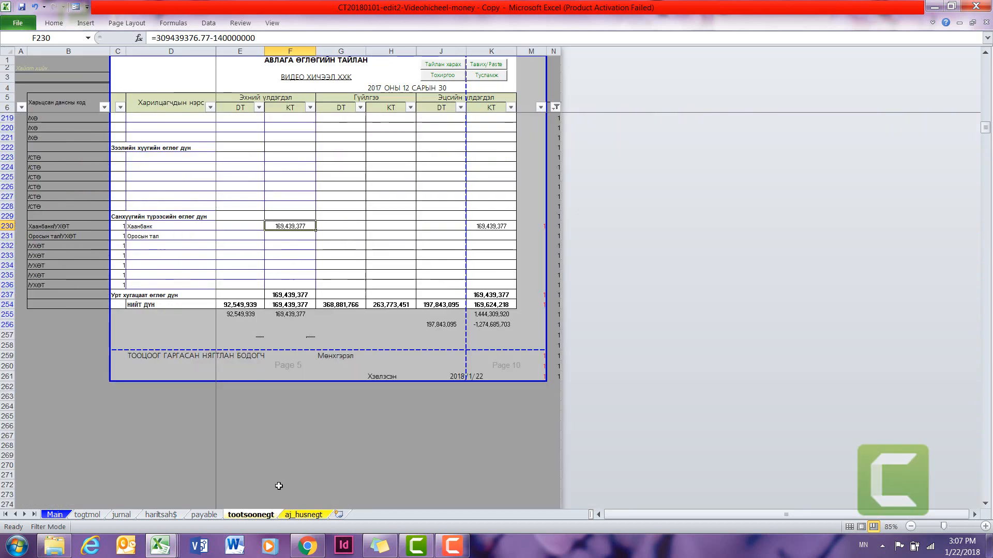
{"action": "left_click", "coordinate": [297, 264]}
{"action": "left_click", "coordinate": [292, 228]}
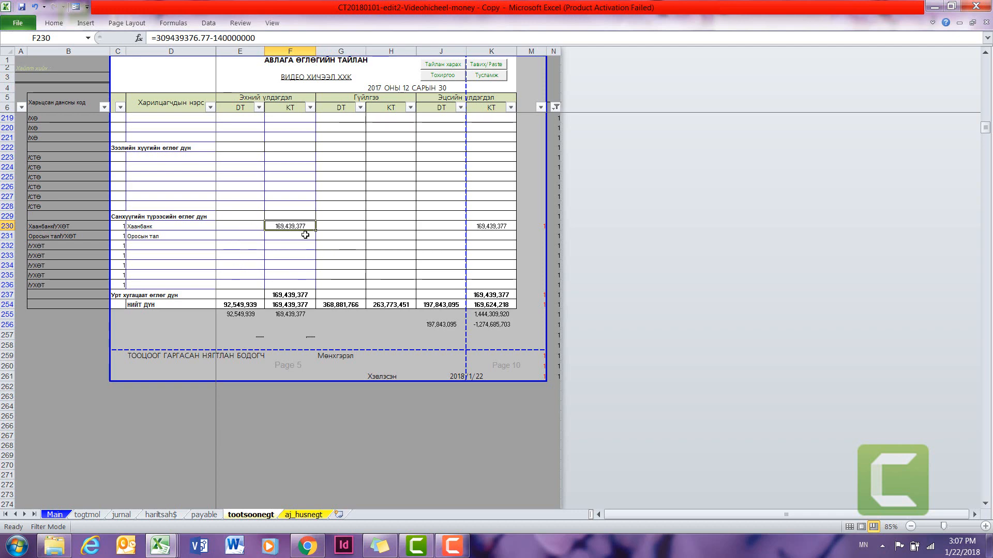
- Copy the five loan payment entries X7:AE11 from Sheet2 of workbook 1 into the CT20180101 workbook's jurnal sheet, starting at E806
{"action": "left_click_drag", "start_coordinate": [463, 159], "coordinate": [745, 209]}
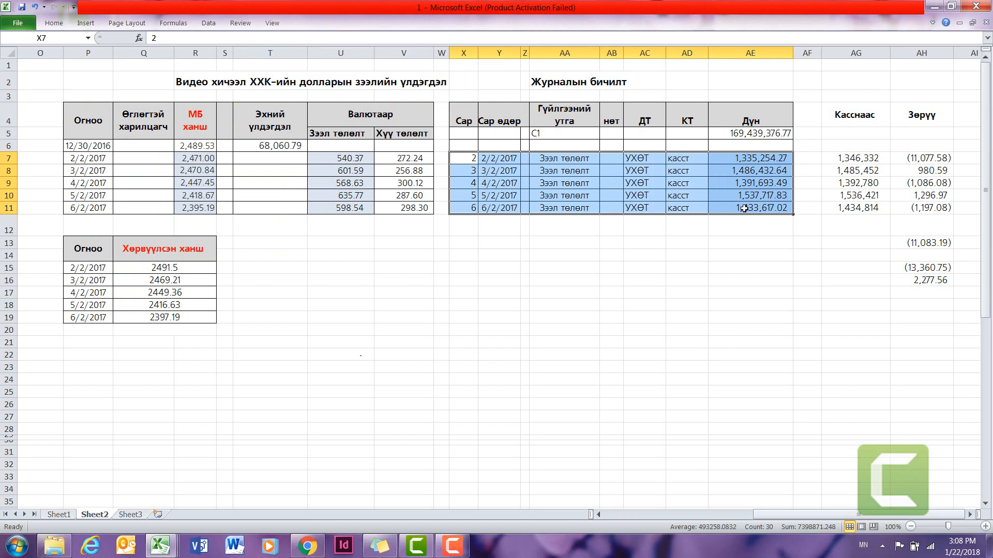
{"action": "key", "text": "ctrl+c"}
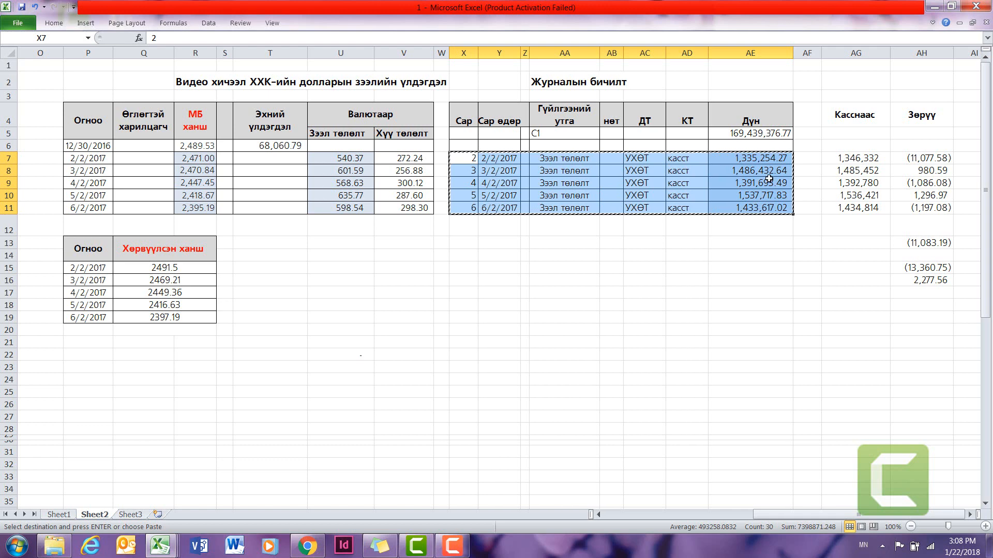
{"action": "key", "text": "ctrl+Tab"}
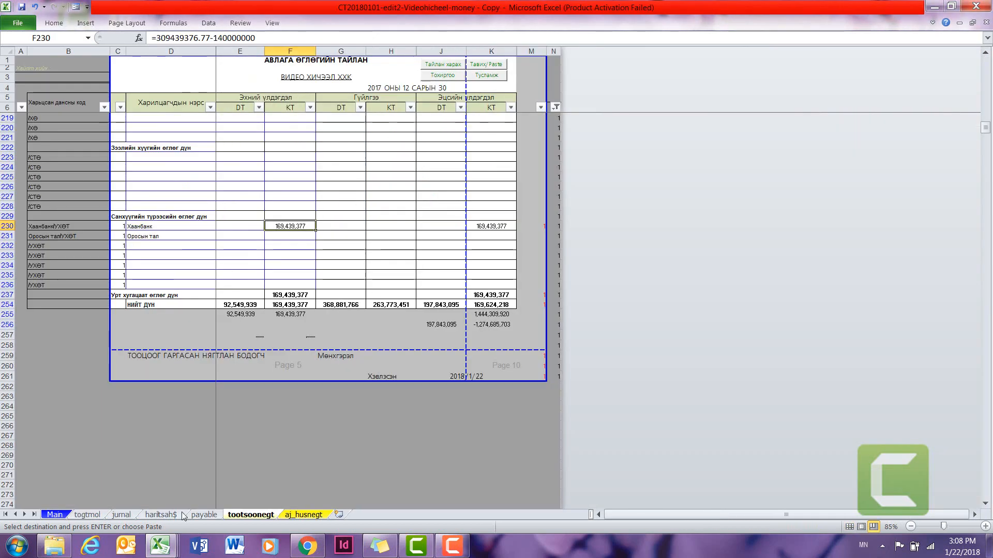
{"action": "left_click", "coordinate": [129, 515]}
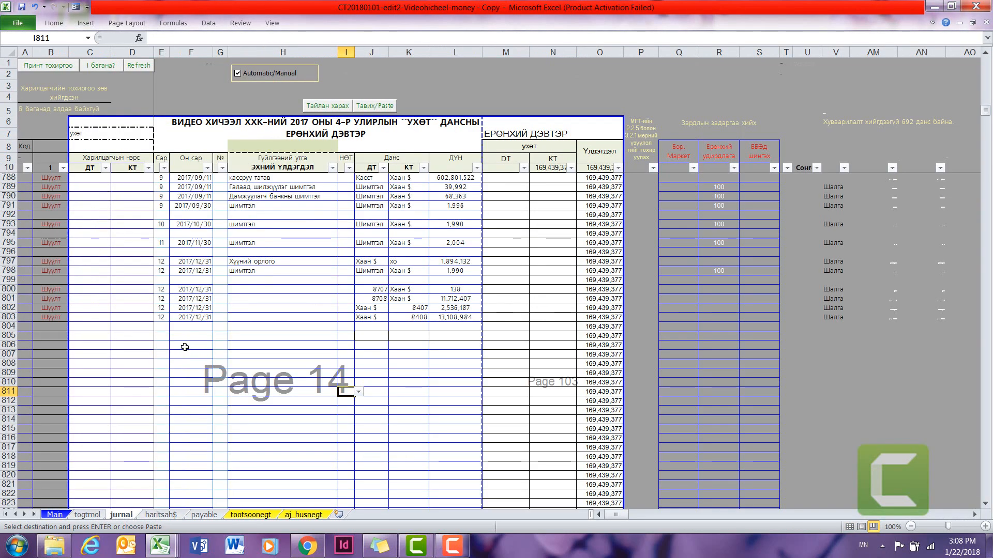
{"action": "left_click", "coordinate": [165, 344]}
{"action": "left_click", "coordinate": [383, 107]}
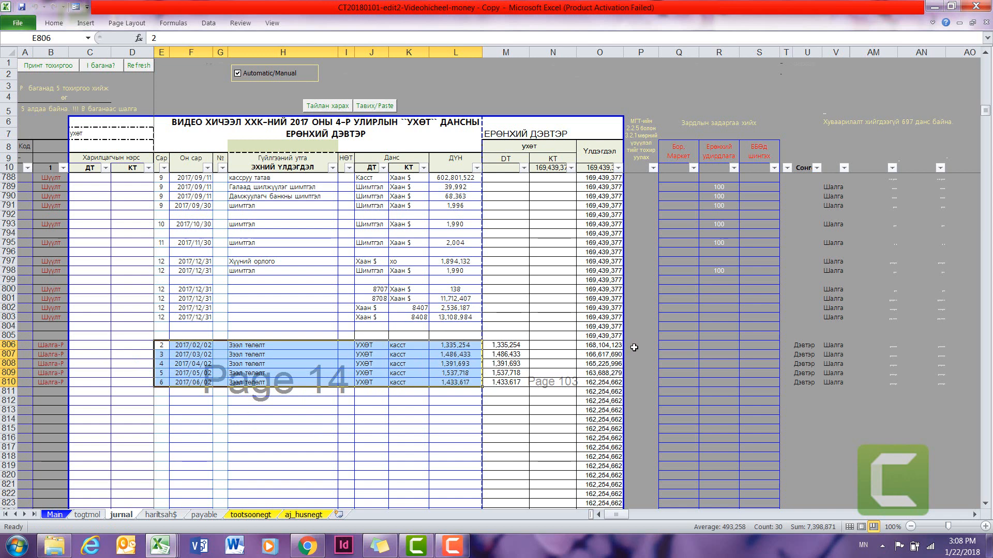
- Enter ухөт in P806 and copy it down to P807:P810 for the other loan payment rows
{"action": "left_click", "coordinate": [634, 347]}
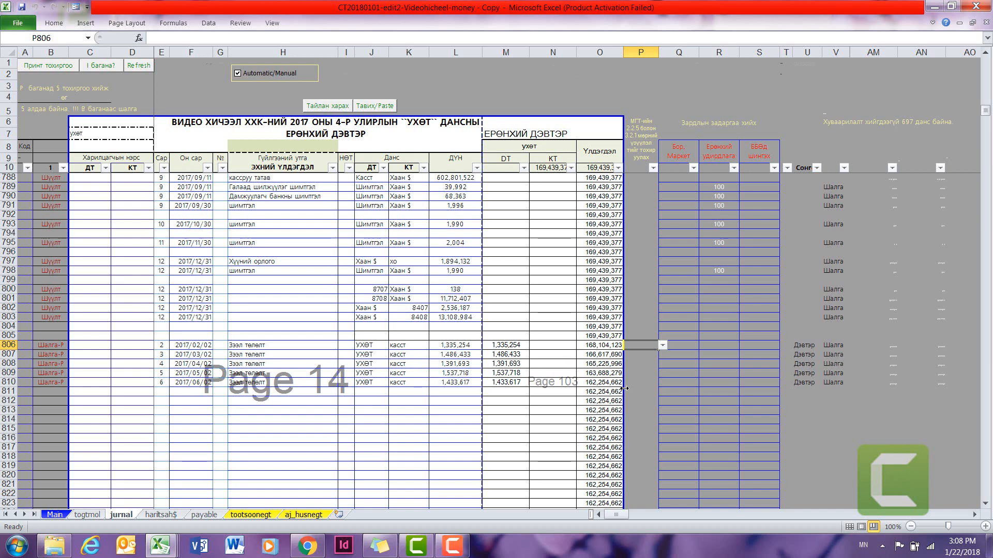
{"action": "type", "text": "ухөт"}
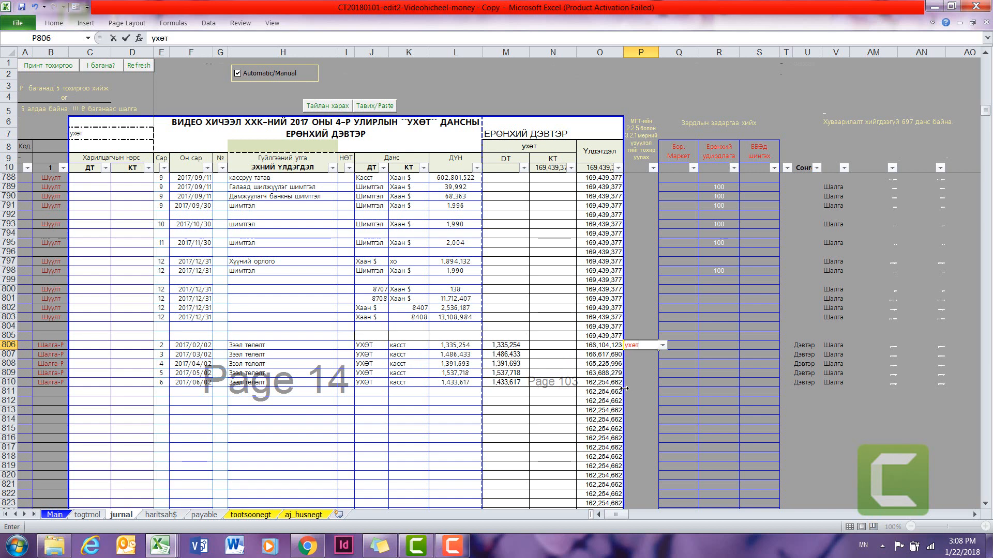
{"action": "left_click", "coordinate": [640, 382]}
{"action": "left_click", "coordinate": [632, 346]}
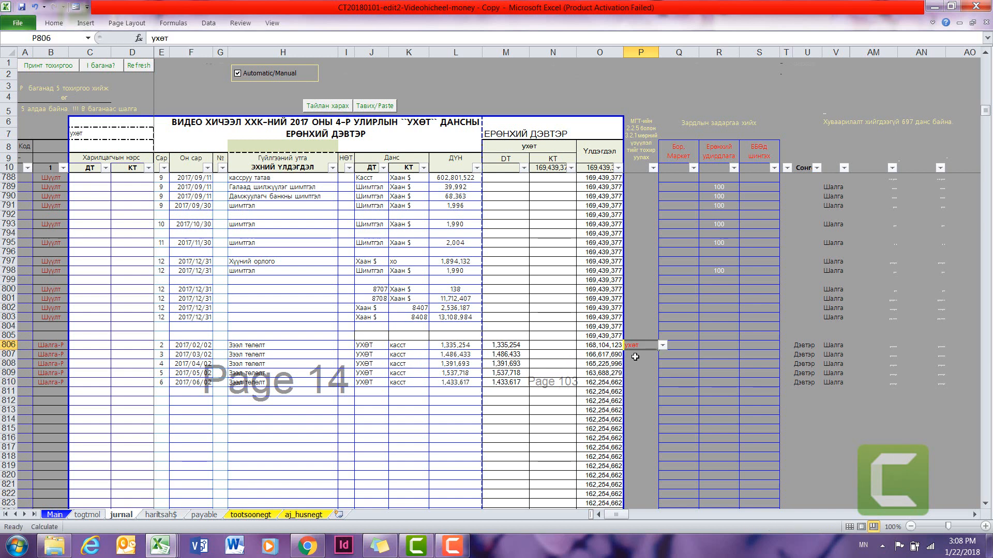
{"action": "key", "text": "ctrl+c"}
{"action": "left_click_drag", "start_coordinate": [634, 354], "coordinate": [639, 387]}
{"action": "key", "text": "Return"}
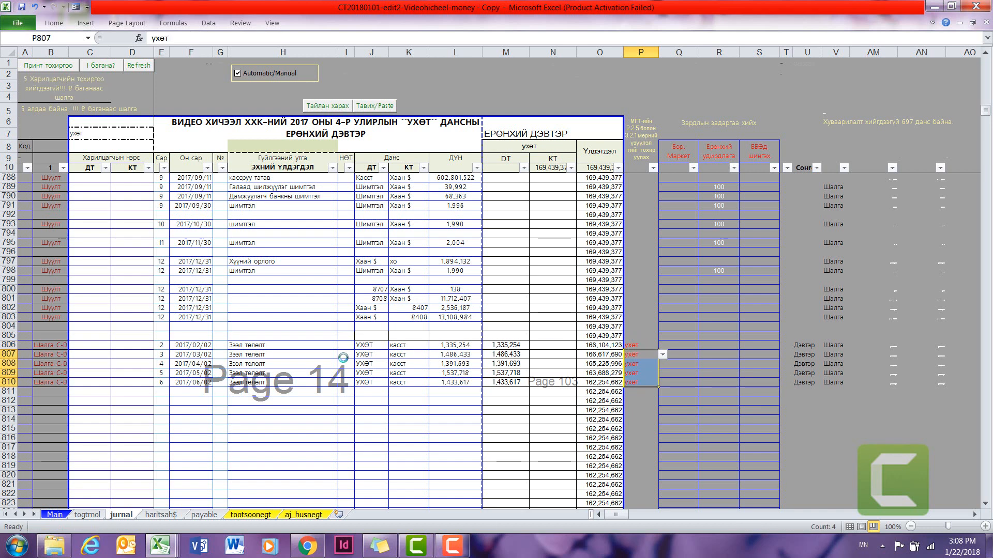
{"action": "left_click_drag", "start_coordinate": [165, 346], "coordinate": [641, 383]}
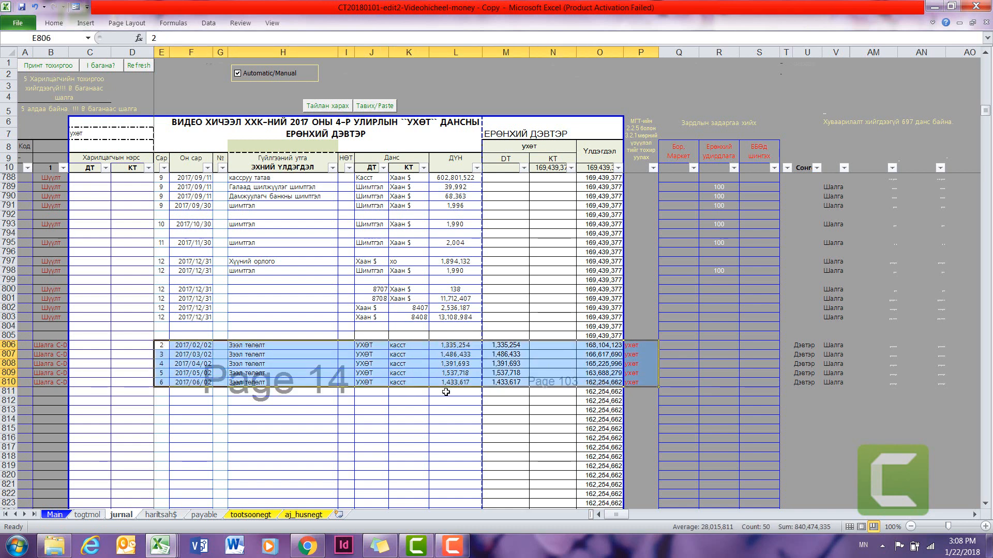
{"action": "left_click", "coordinate": [459, 418]}
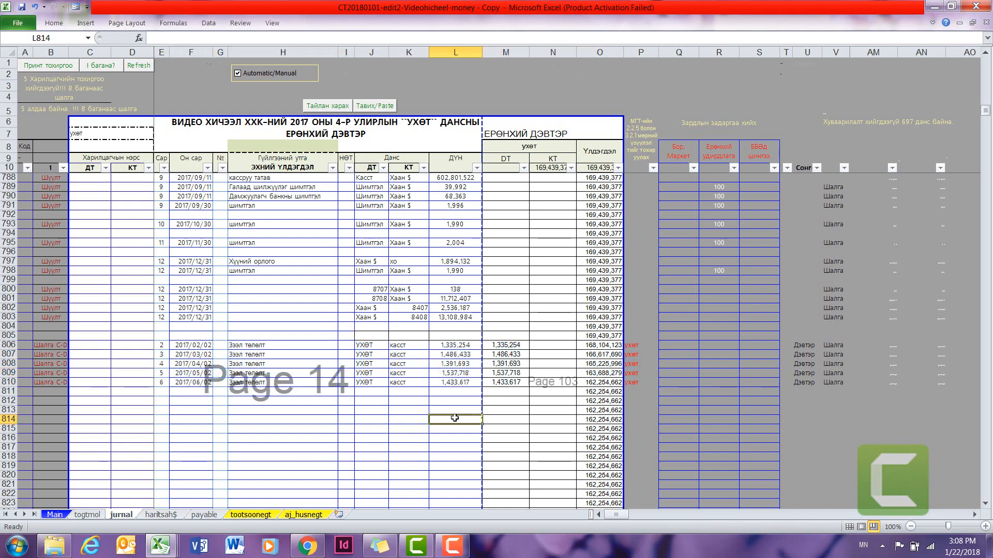
- Set the ДТ customer name in C806 to Хаанбанк/УХӨТ
{"action": "left_click", "coordinate": [101, 345]}
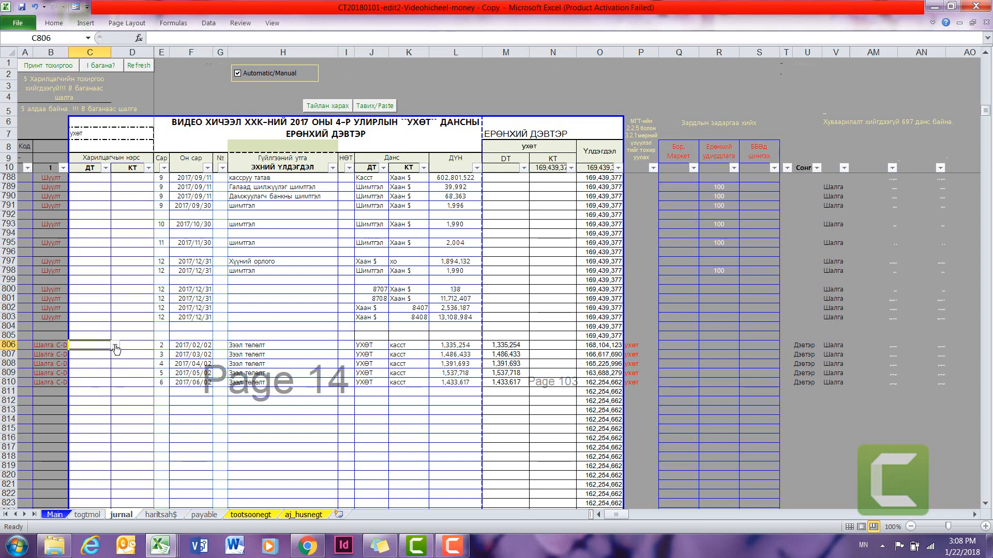
{"action": "left_click", "coordinate": [115, 345]}
{"action": "left_click", "coordinate": [116, 411]}
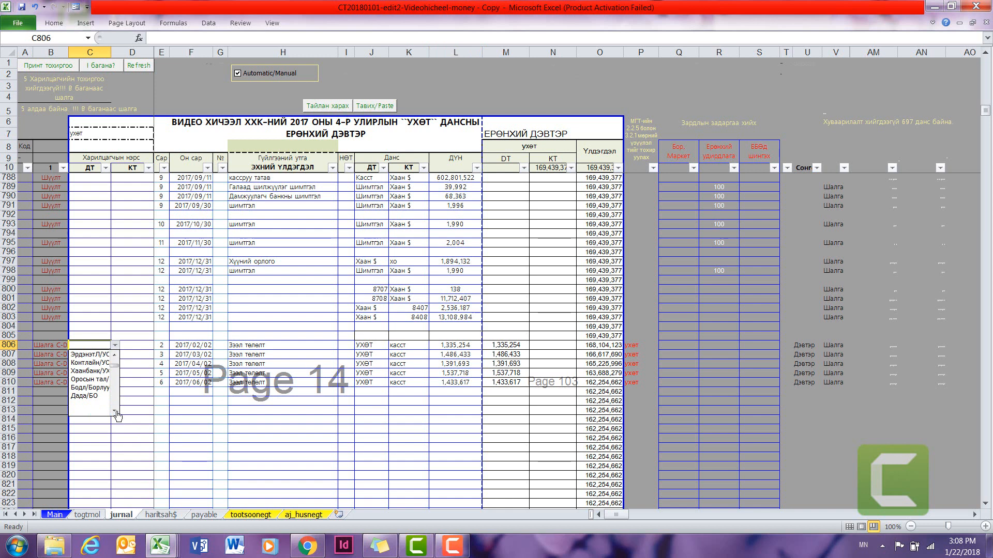
{"action": "left_click", "coordinate": [104, 371]}
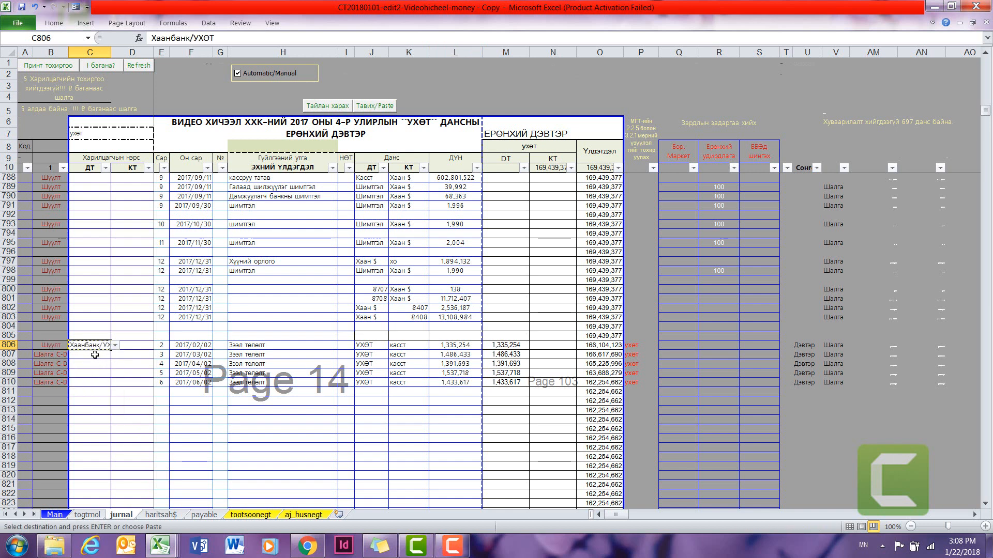
- Copy the ДТ customer name Хаанбанк/УХӨТ from C806 down to C807:C810 on the jurnal sheet
{"action": "key", "text": "ctrl+c"}
{"action": "left_click_drag", "start_coordinate": [95, 356], "coordinate": [80, 379]}
{"action": "key", "text": "Return"}
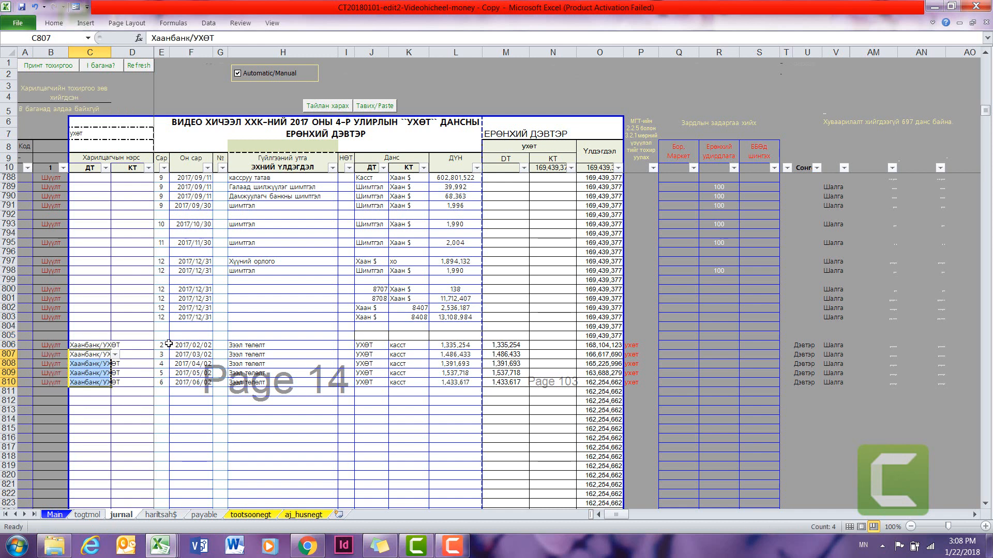
- Check the loan payment rows and the balance in O810, and compare it with the Хаанбанк row 230 on tootsoonegt
{"action": "left_click_drag", "start_coordinate": [169, 344], "coordinate": [466, 376]}
{"action": "left_click", "coordinate": [455, 383]}
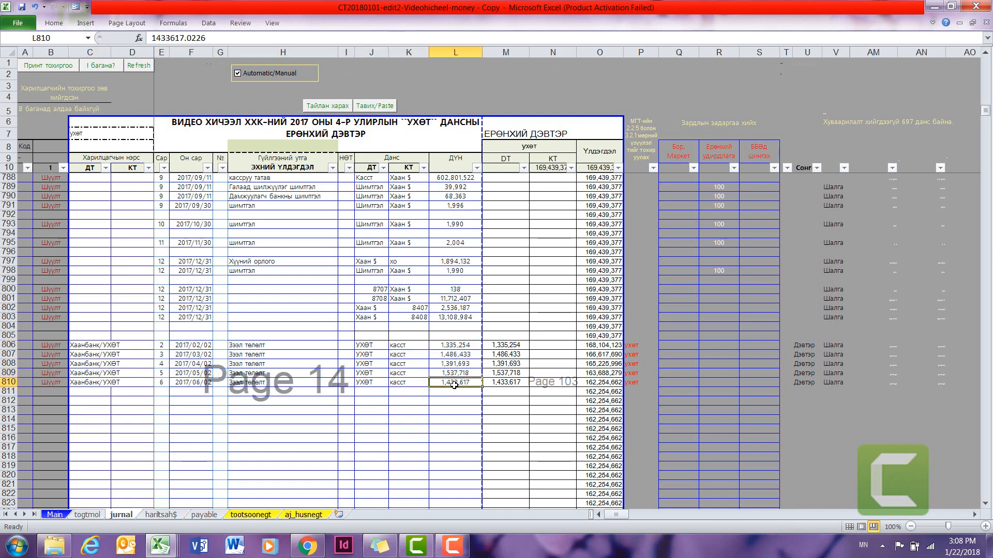
{"action": "left_click", "coordinate": [599, 384]}
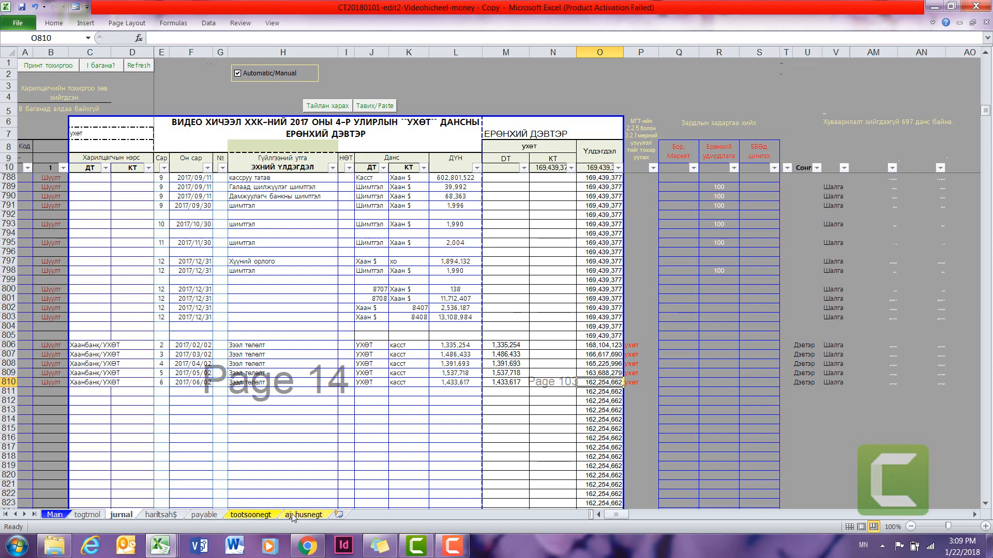
{"action": "left_click", "coordinate": [262, 516]}
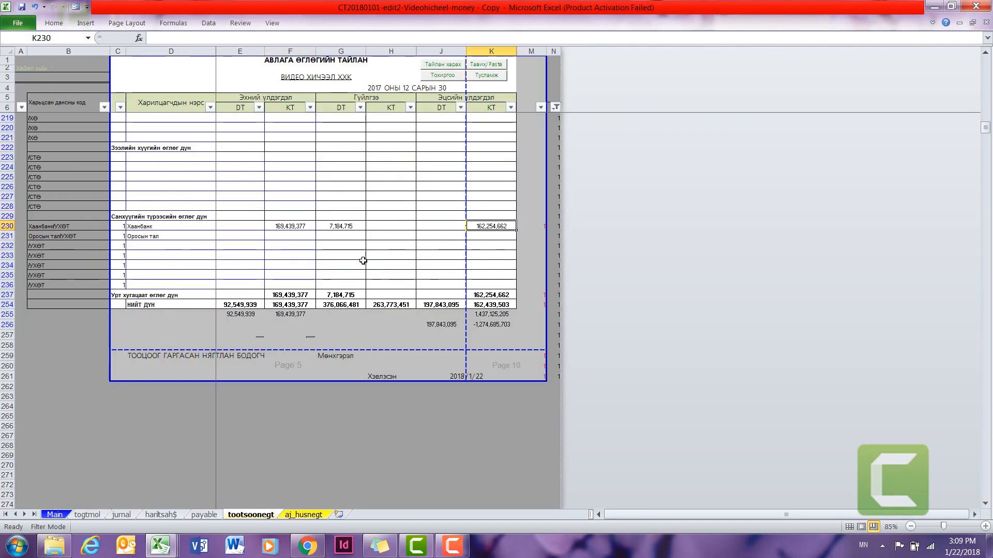
{"action": "left_click_drag", "start_coordinate": [183, 226], "coordinate": [484, 230]}
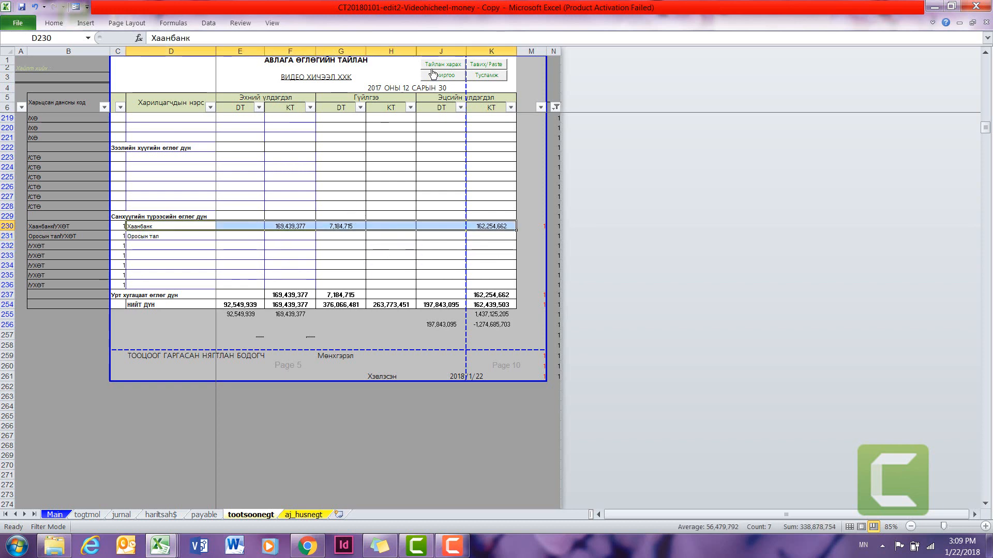
- Open the payable exchange-rate adjustment sheet with the Тогтмол command Өглөгийн ханш тэгшитгэх
{"action": "left_click", "coordinate": [433, 66]}
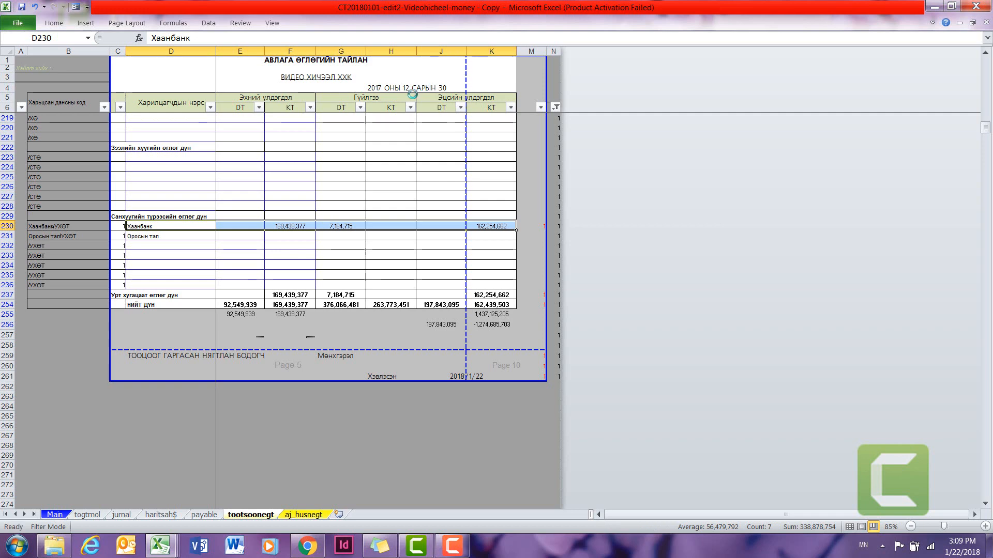
{"action": "left_click", "coordinate": [364, 207]}
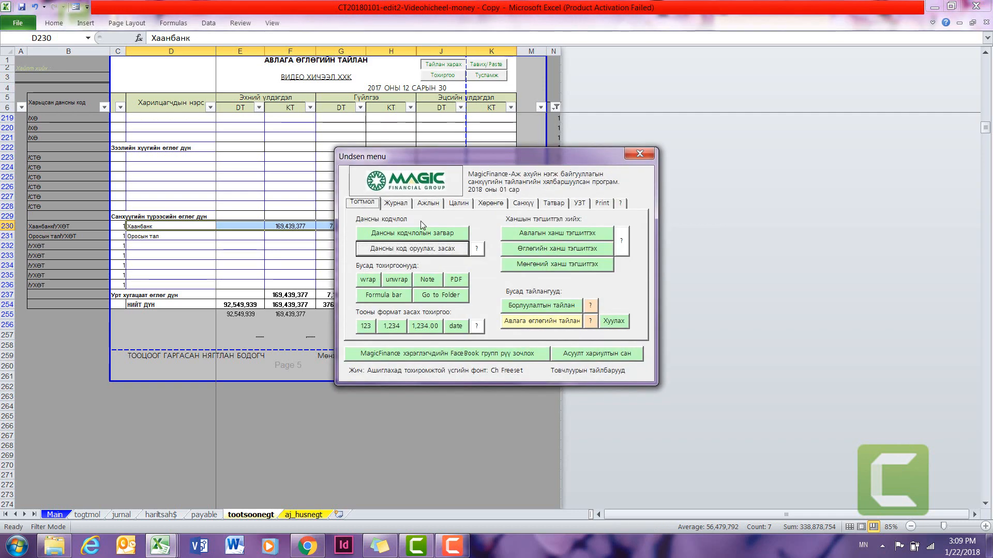
{"action": "left_click", "coordinate": [567, 252]}
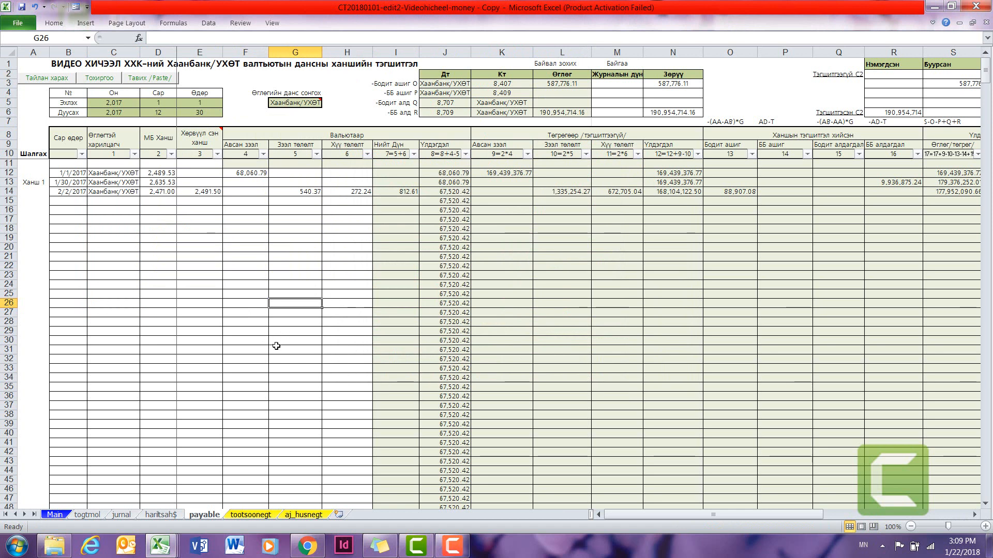
- Examine the entry area B12:H37 of the payable sheet and read the rules note on the Шалгах heading in A10
{"action": "left_click_drag", "start_coordinate": [76, 172], "coordinate": [340, 398]}
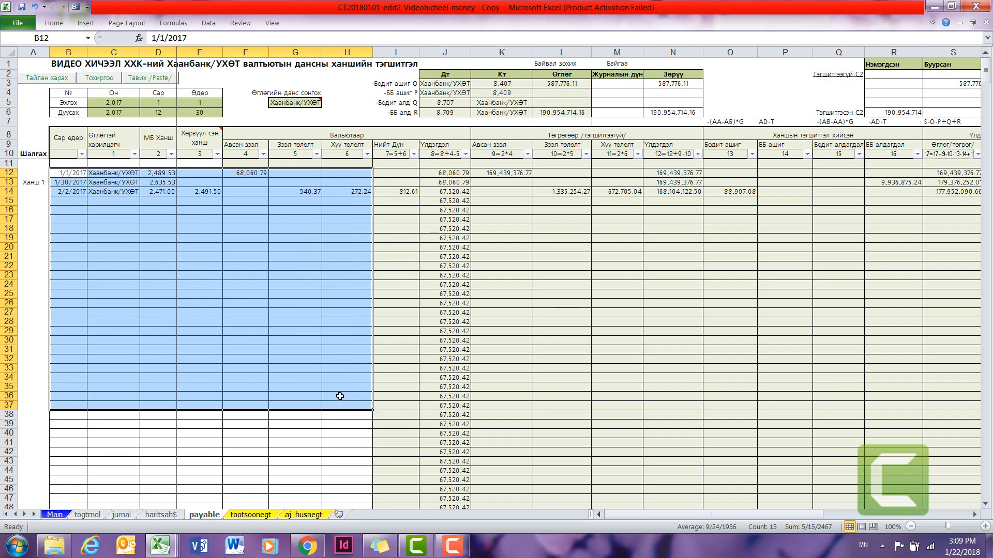
{"action": "left_click", "coordinate": [251, 348]}
{"action": "left_click", "coordinate": [32, 154]}
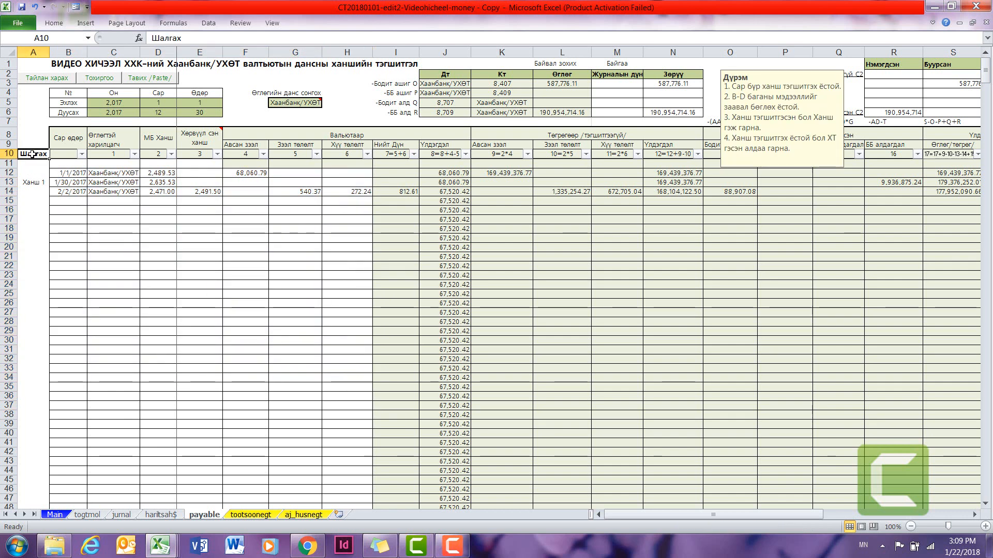
{"action": "left_click_drag", "start_coordinate": [159, 316], "coordinate": [134, 266]}
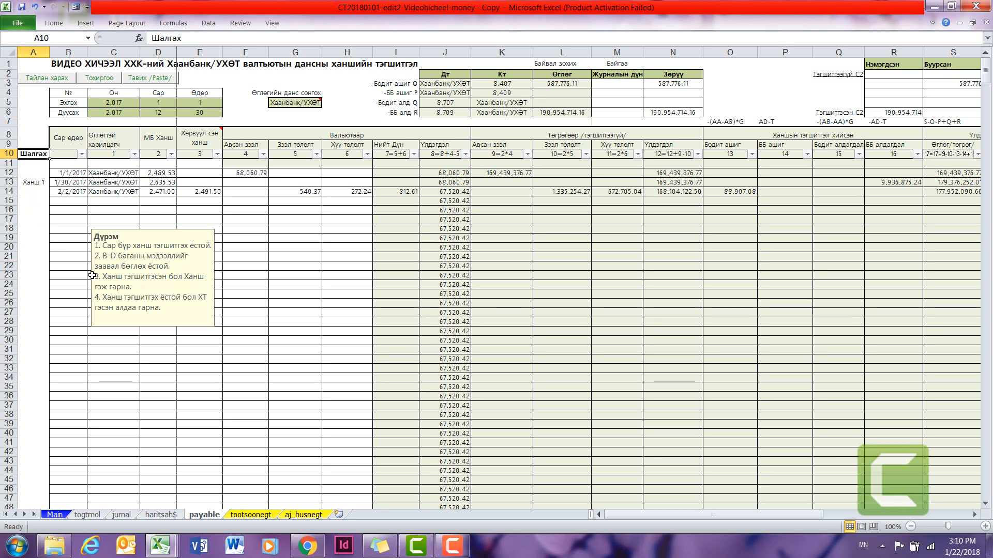
{"action": "left_click", "coordinate": [273, 313]}
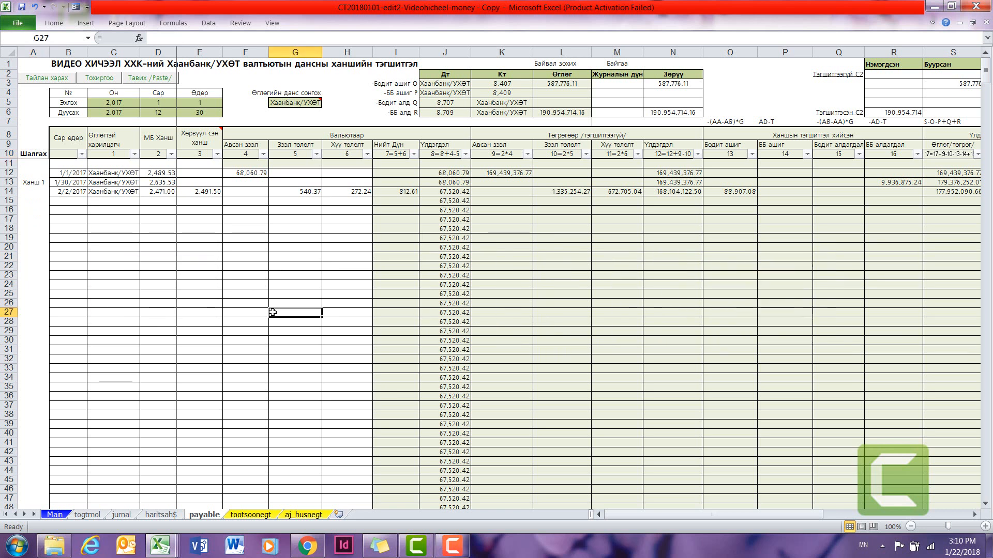
- Examine the 1/1/2017 opening loan row 12, including its date, customer, official rate, dollar amount and tugrik balance
{"action": "left_click", "coordinate": [244, 173]}
{"action": "left_click", "coordinate": [82, 174]}
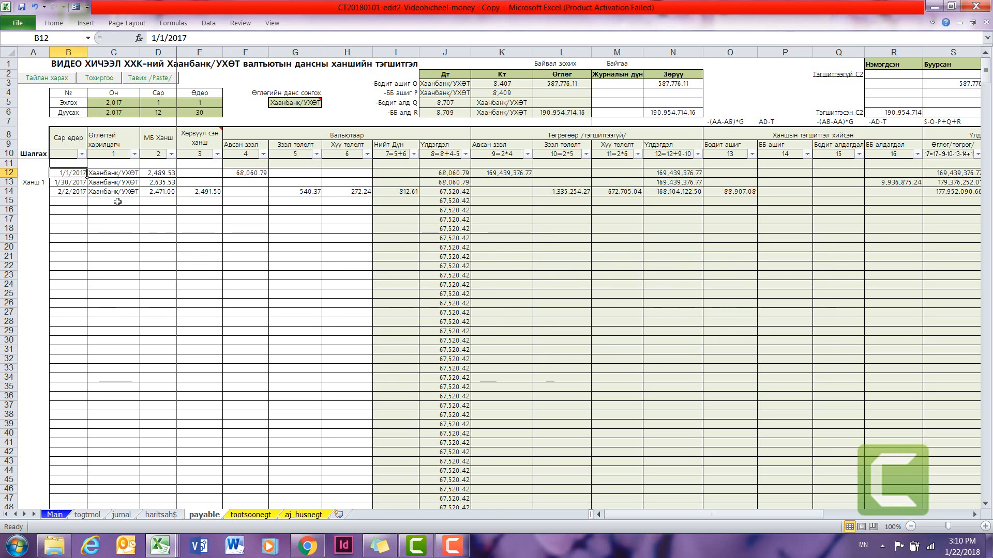
{"action": "left_click", "coordinate": [126, 174]}
{"action": "left_click", "coordinate": [168, 174]}
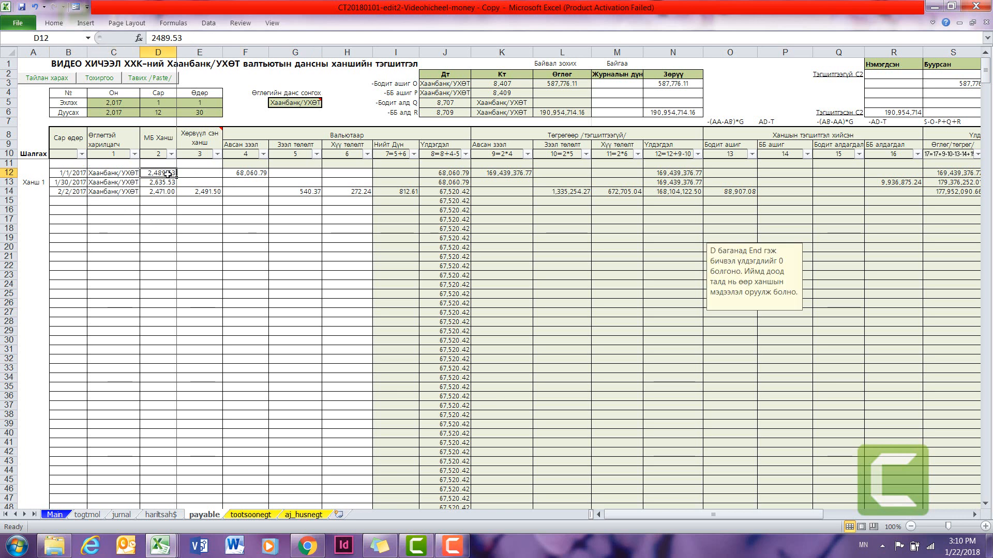
{"action": "left_click", "coordinate": [243, 175]}
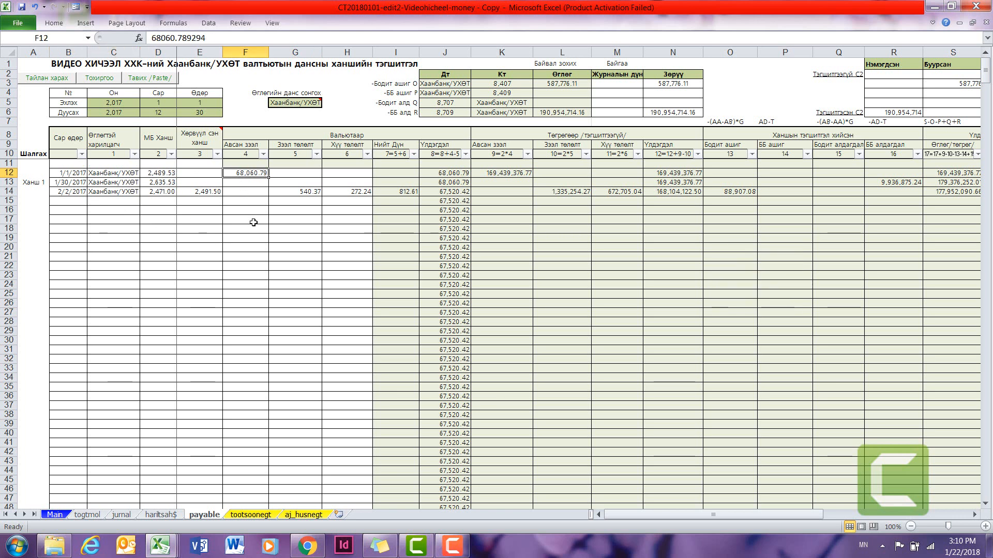
{"action": "left_click", "coordinate": [502, 173]}
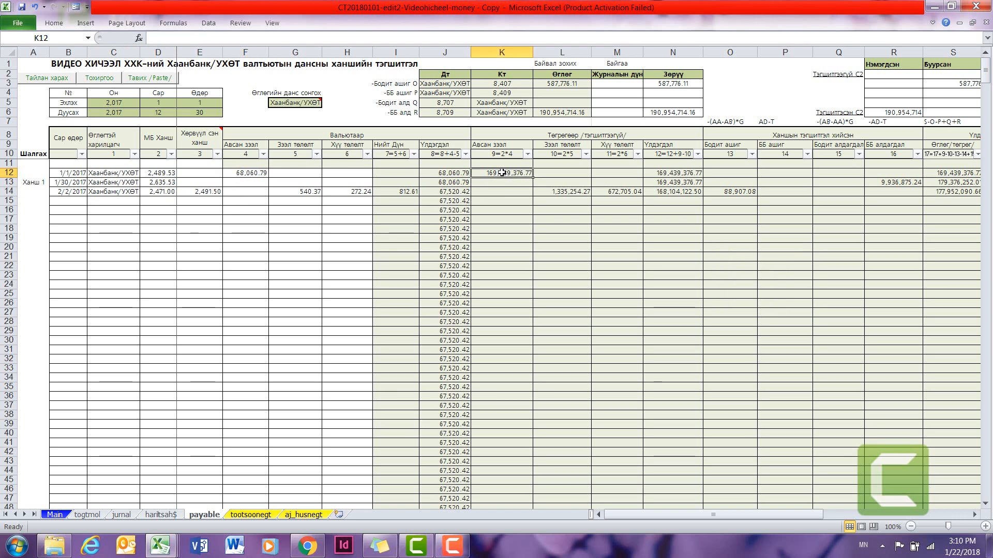
{"action": "left_click", "coordinate": [679, 174]}
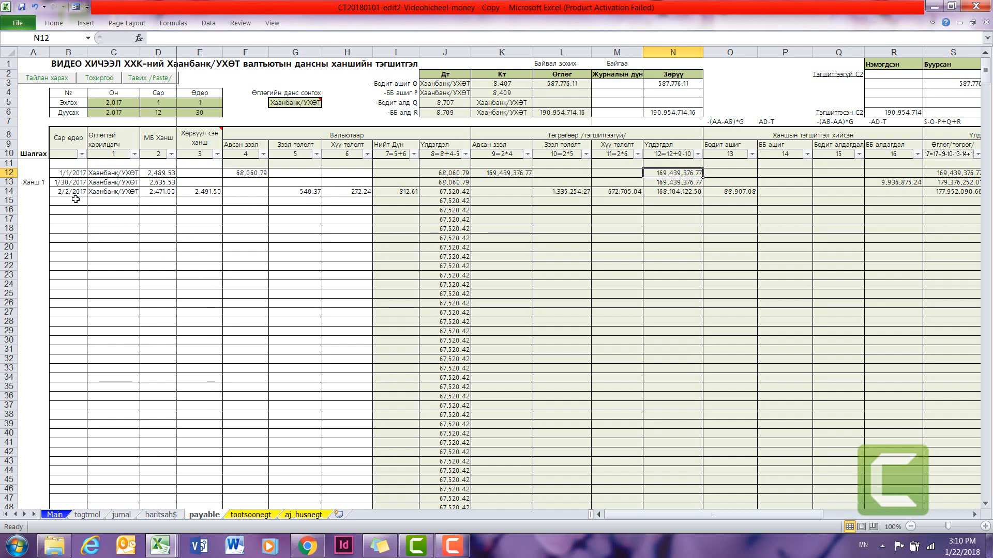
- Check the dollar loan payment rows P7:V11 on Sheet2 of workbook 1 and return to the payable sheet of CT20180101
{"action": "key", "text": "alt+Tab"}
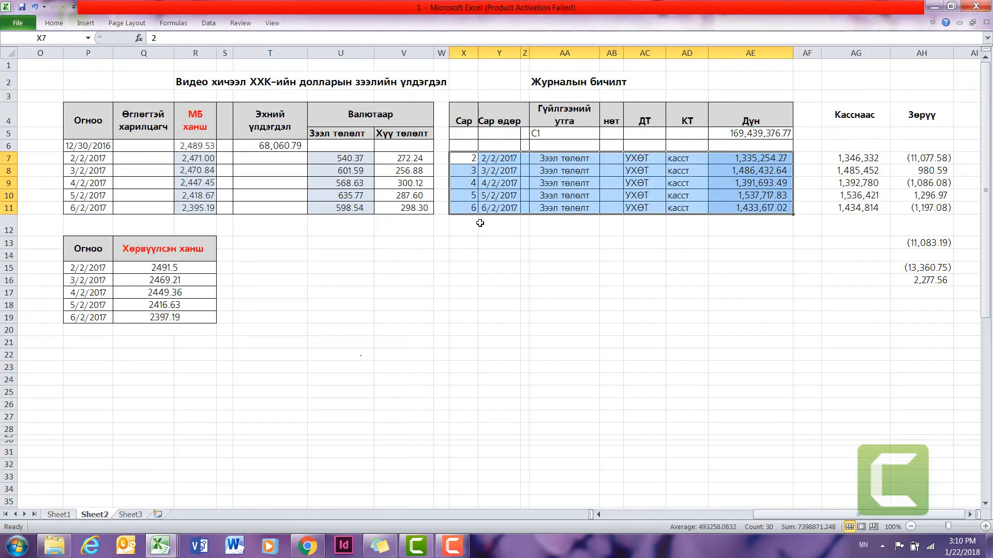
{"action": "left_click", "coordinate": [511, 293]}
{"action": "left_click_drag", "start_coordinate": [87, 163], "coordinate": [416, 207]}
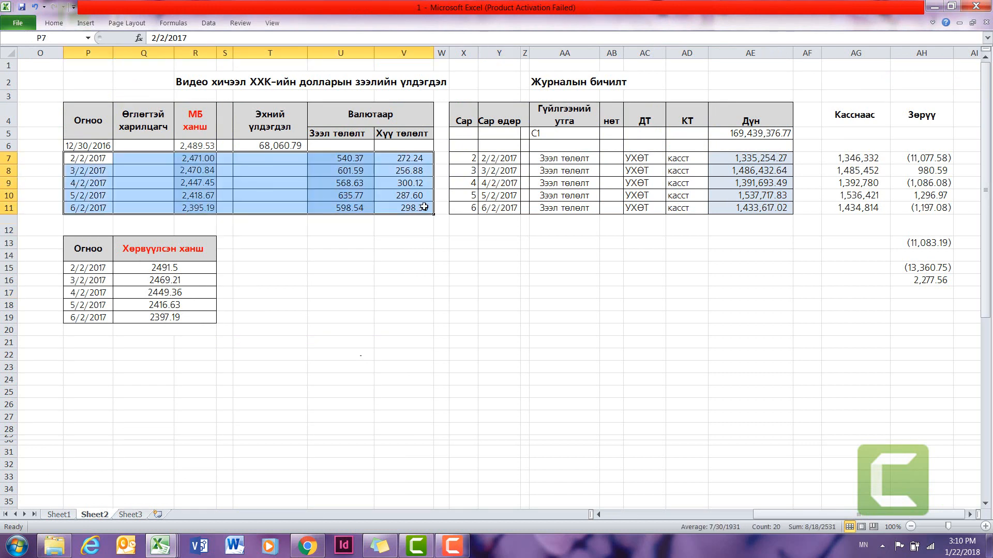
{"action": "key", "text": "ctrl+c"}
{"action": "key", "text": "alt+Tab"}
{"action": "left_click", "coordinate": [226, 240]}
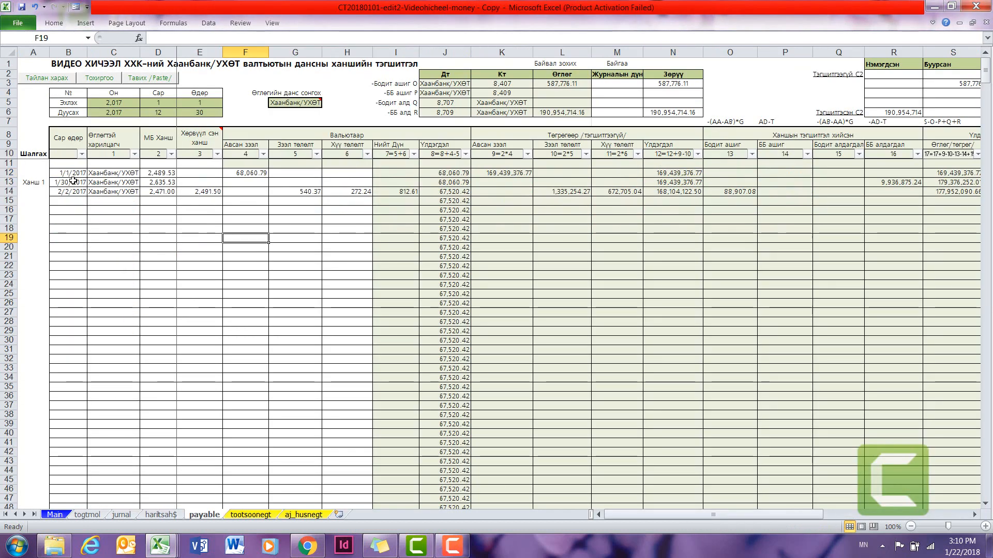
- Examine the 1/30/2017 rate adjustment row 13, including its official rate, empty currency cells F13:H13 and the check mark in A13
{"action": "left_click_drag", "start_coordinate": [71, 190], "coordinate": [355, 192]}
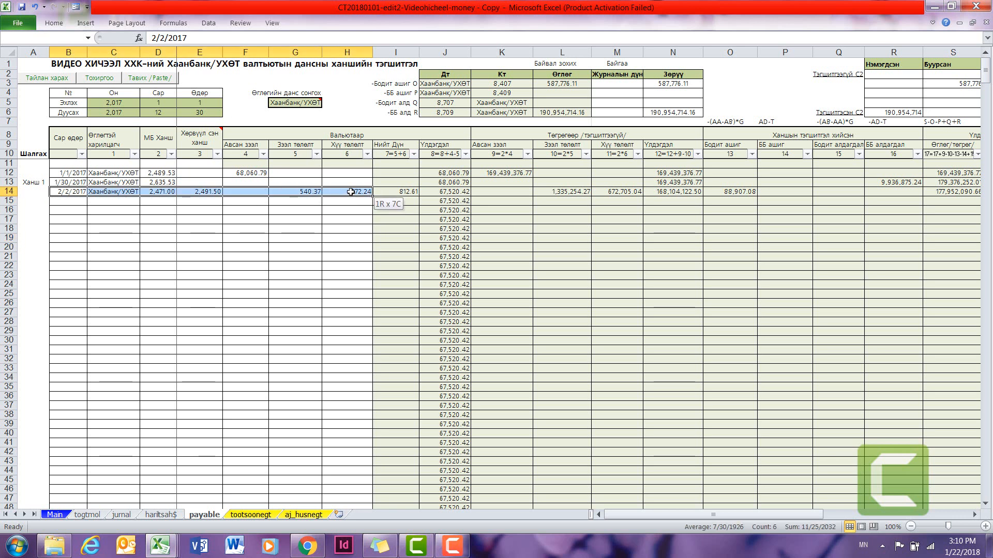
{"action": "left_click_drag", "start_coordinate": [71, 181], "coordinate": [336, 185]}
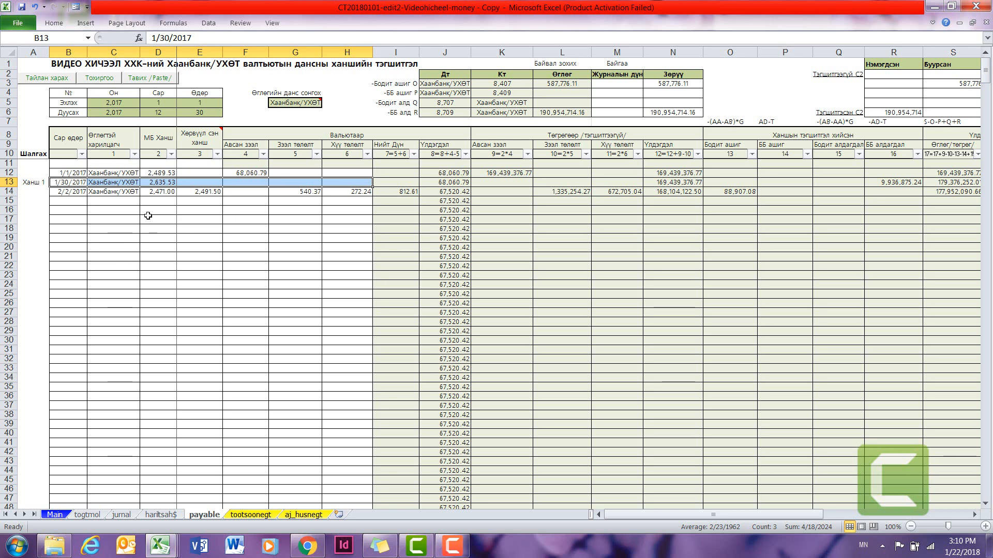
{"action": "left_click", "coordinate": [154, 183]}
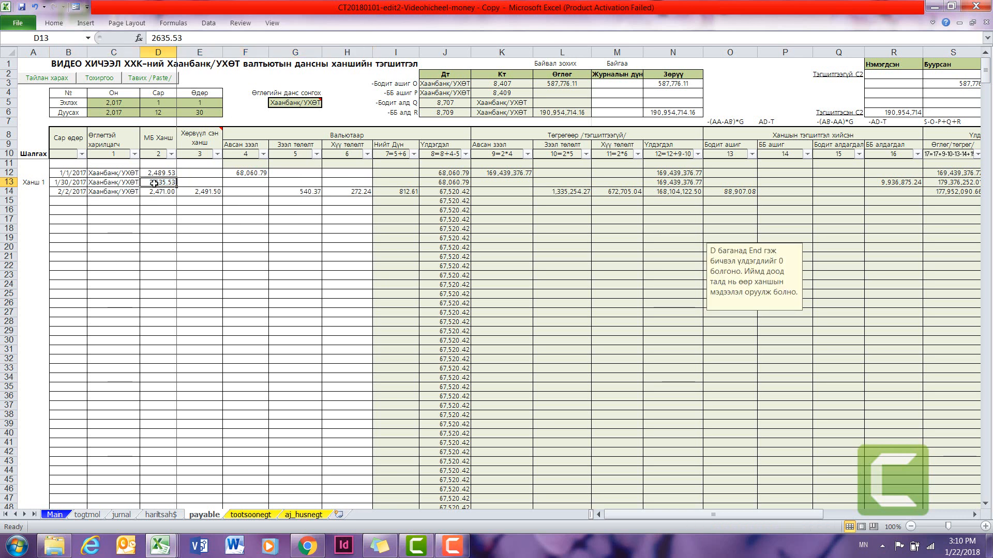
{"action": "left_click_drag", "start_coordinate": [261, 186], "coordinate": [340, 189]}
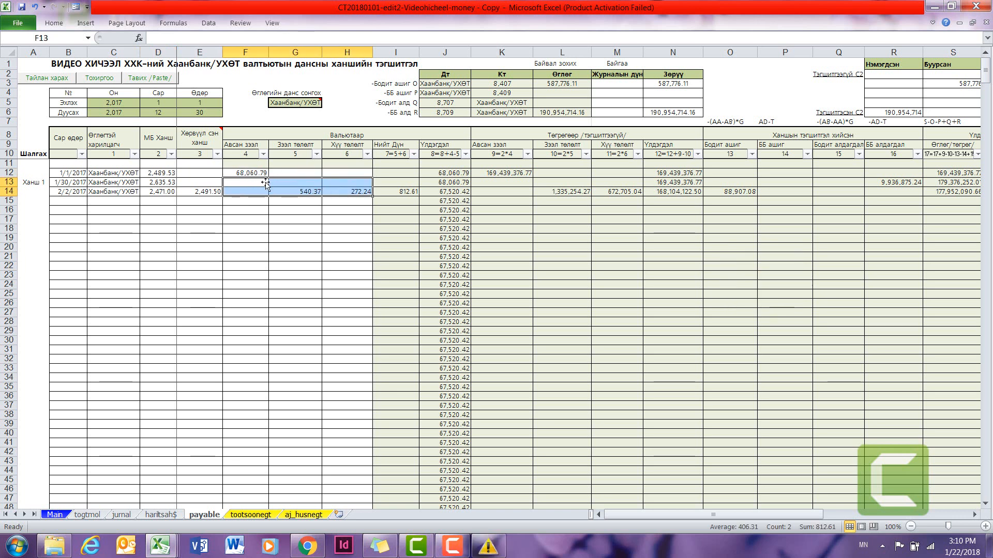
{"action": "left_click_drag", "start_coordinate": [252, 186], "coordinate": [339, 186]}
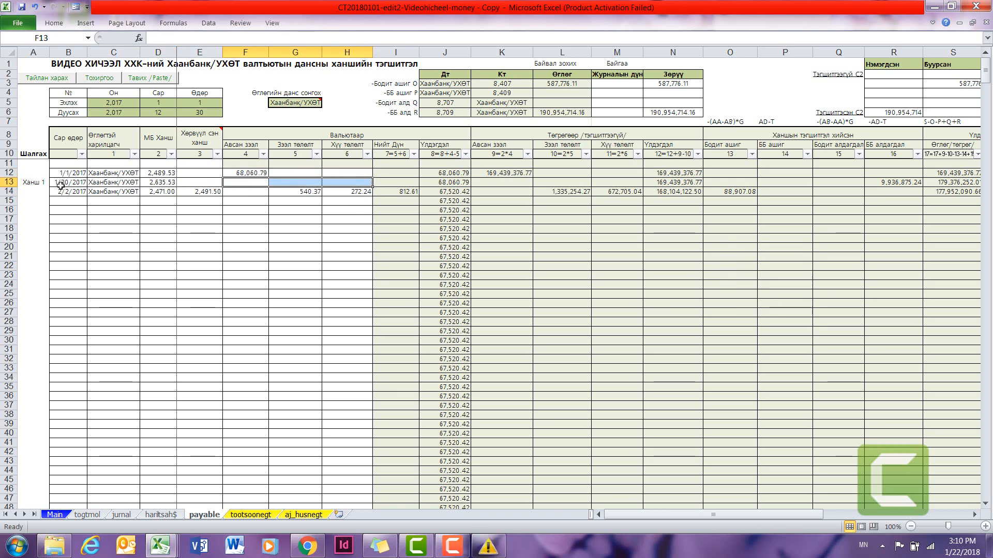
{"action": "left_click_drag", "start_coordinate": [62, 185], "coordinate": [367, 182]}
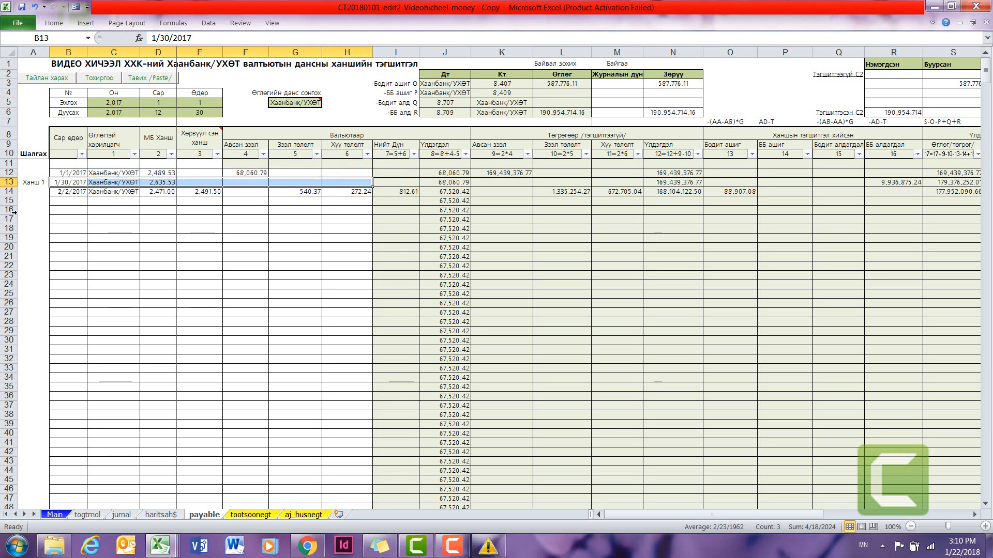
{"action": "left_click", "coordinate": [28, 183]}
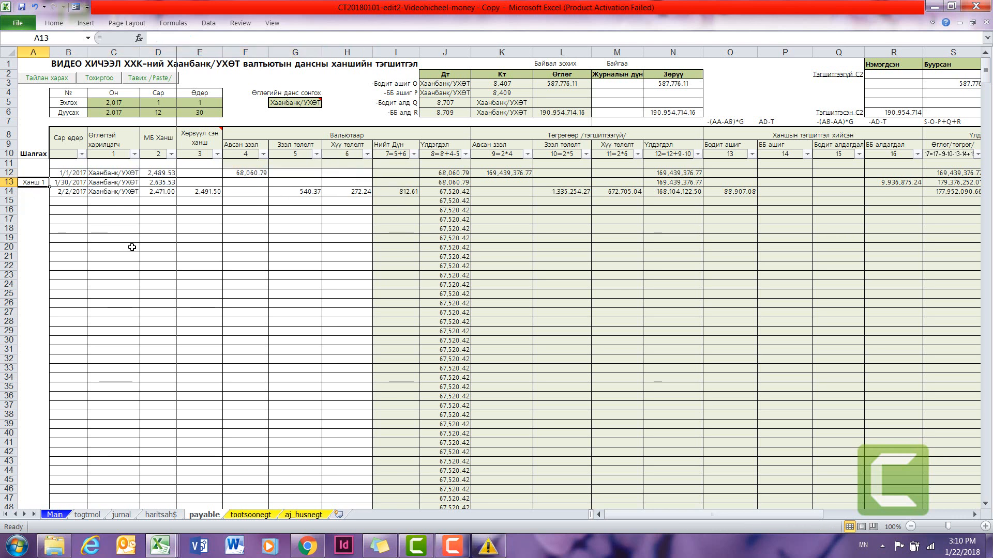
{"action": "left_click", "coordinate": [148, 258]}
{"action": "left_click_drag", "start_coordinate": [114, 247], "coordinate": [114, 237]}
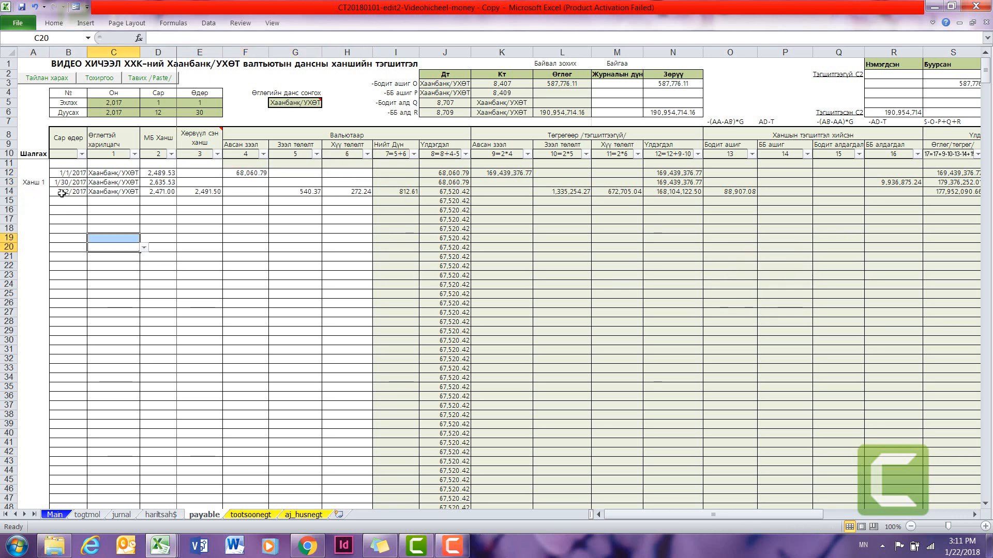
- Select Хаанбанк/УХӨТ as the payable customer in C14 for the 2/2/2017 loan payment row
{"action": "left_click_drag", "start_coordinate": [62, 193], "coordinate": [353, 202]}
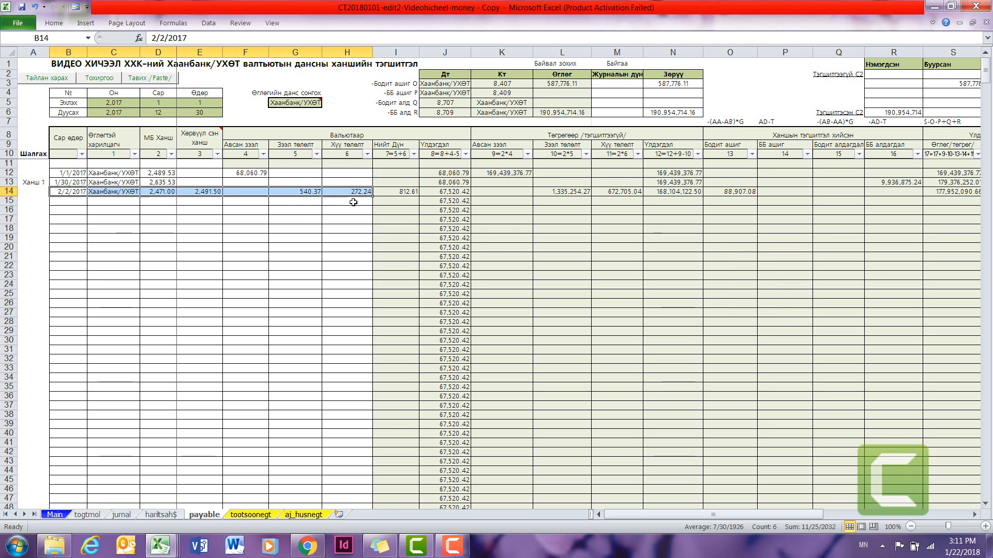
{"action": "left_click", "coordinate": [208, 236]}
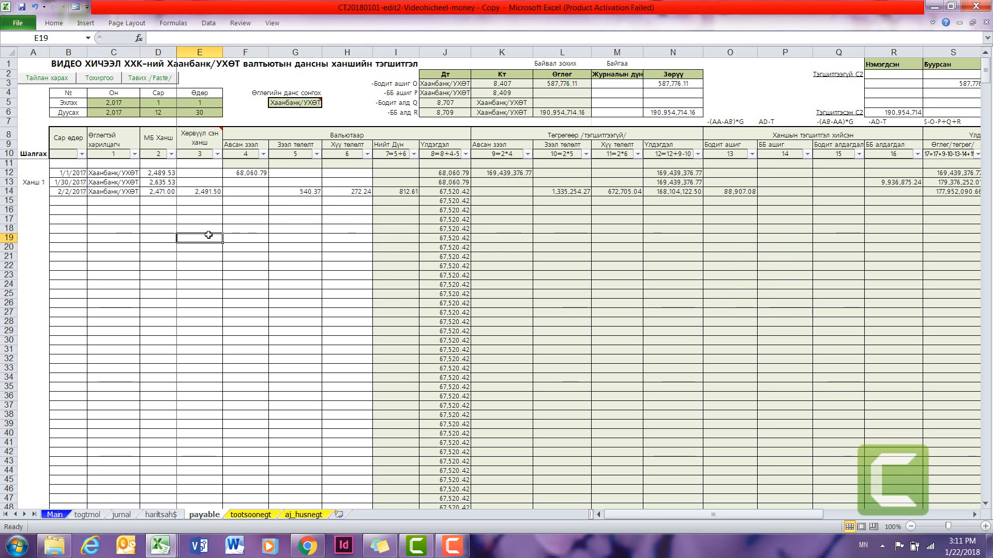
{"action": "left_click", "coordinate": [67, 193]}
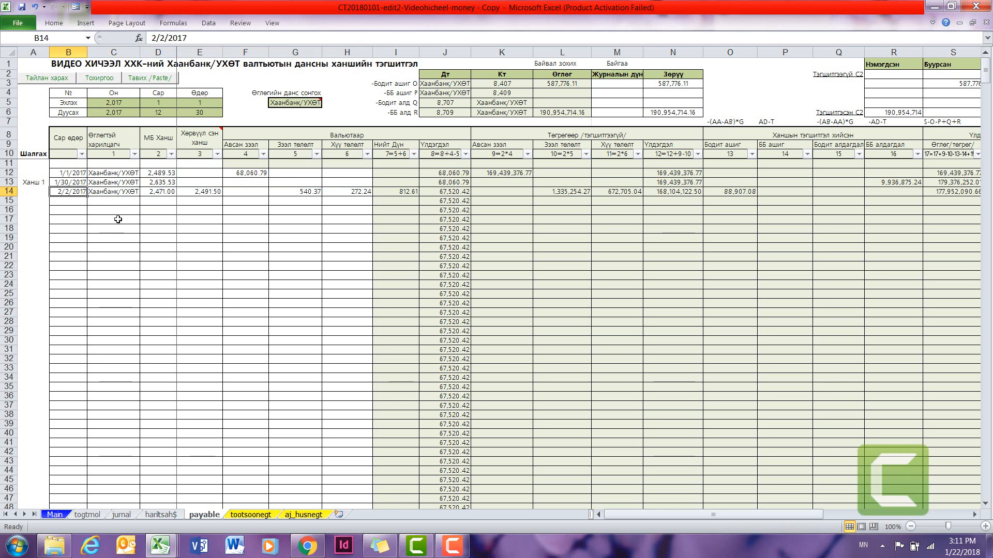
{"action": "left_click", "coordinate": [125, 192]}
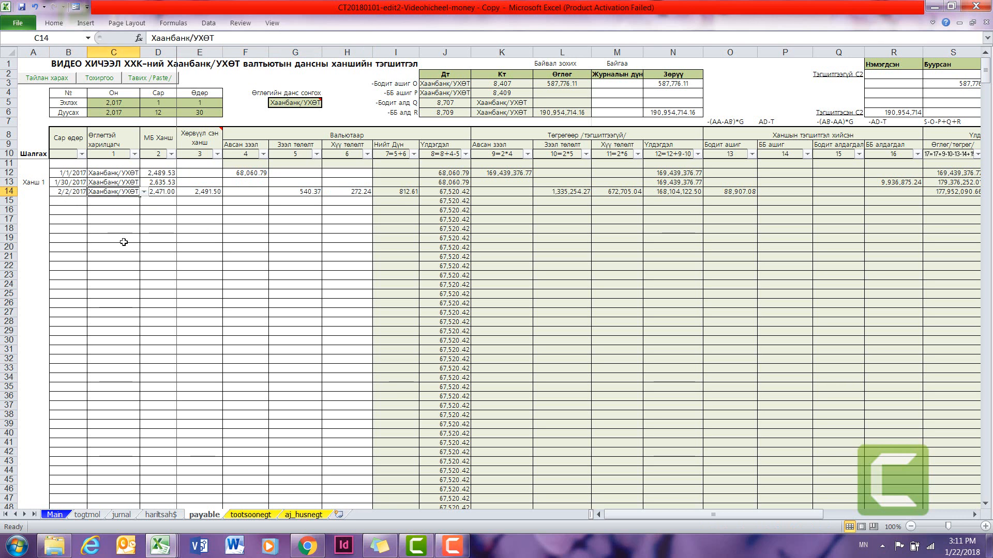
{"action": "left_click", "coordinate": [144, 192]}
{"action": "left_click", "coordinate": [133, 203]}
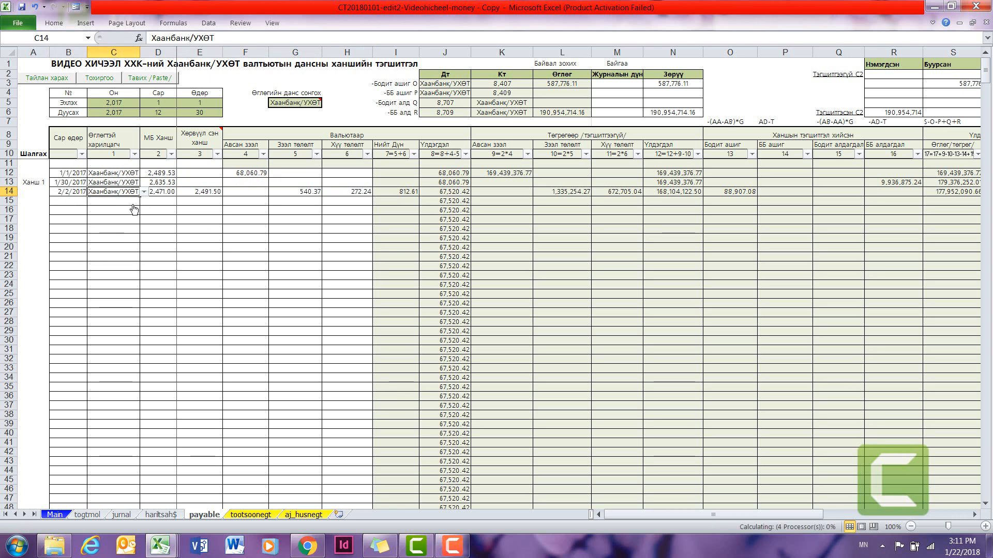
- Compare the official rate in D14 with the conversion rate in E14 for the 2/2/2017 payment
{"action": "left_click", "coordinate": [159, 193]}
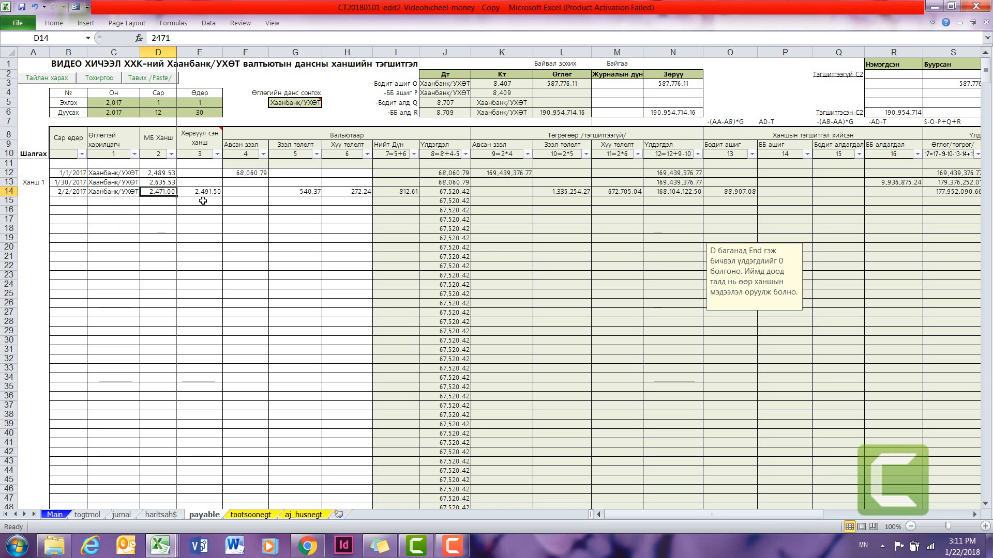
{"action": "left_click", "coordinate": [199, 193]}
{"action": "left_click", "coordinate": [160, 193]}
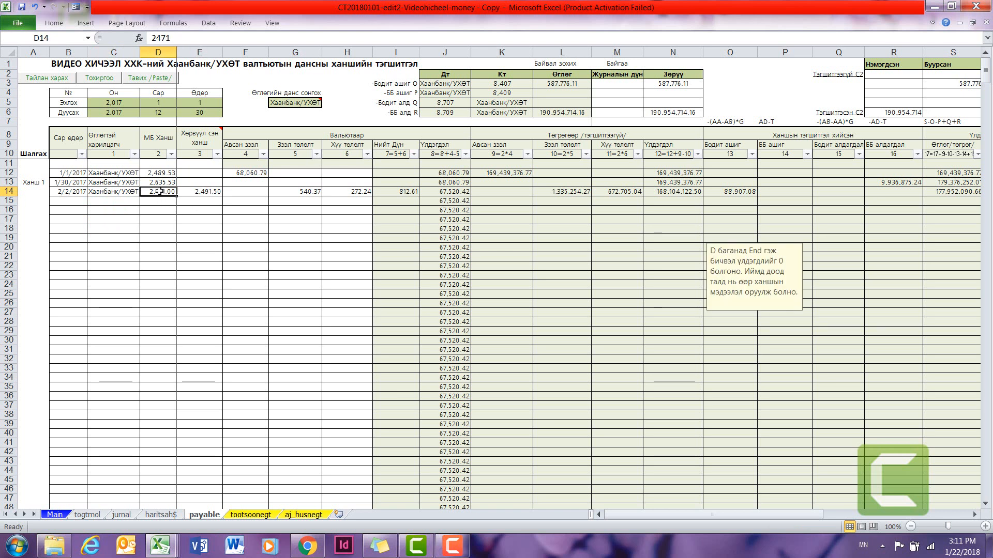
- Check the conversion rates Q15:Q19 on Sheet2 of workbook 1 against the rate in E14 of the payable sheet
{"action": "left_click", "coordinate": [198, 191]}
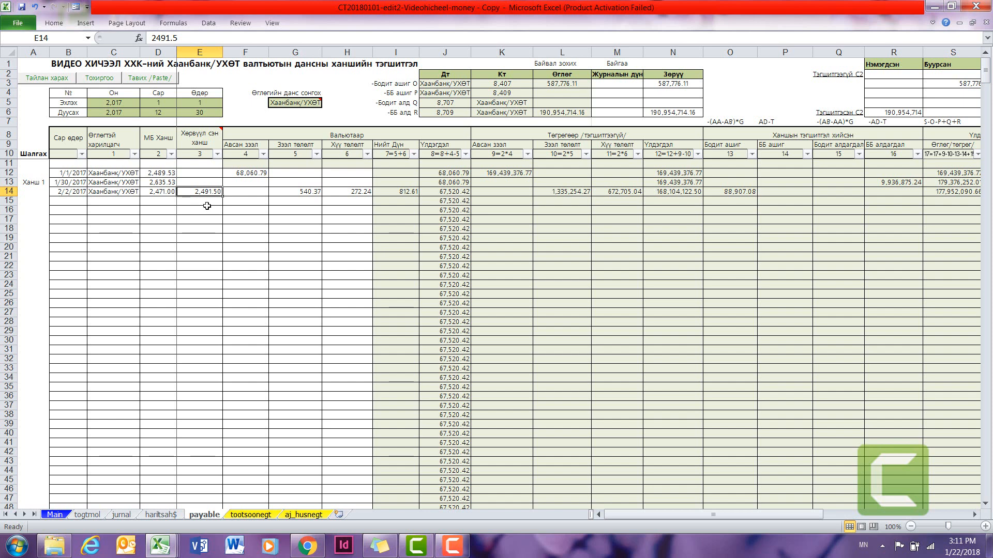
{"action": "key", "text": "ctrl+Tab"}
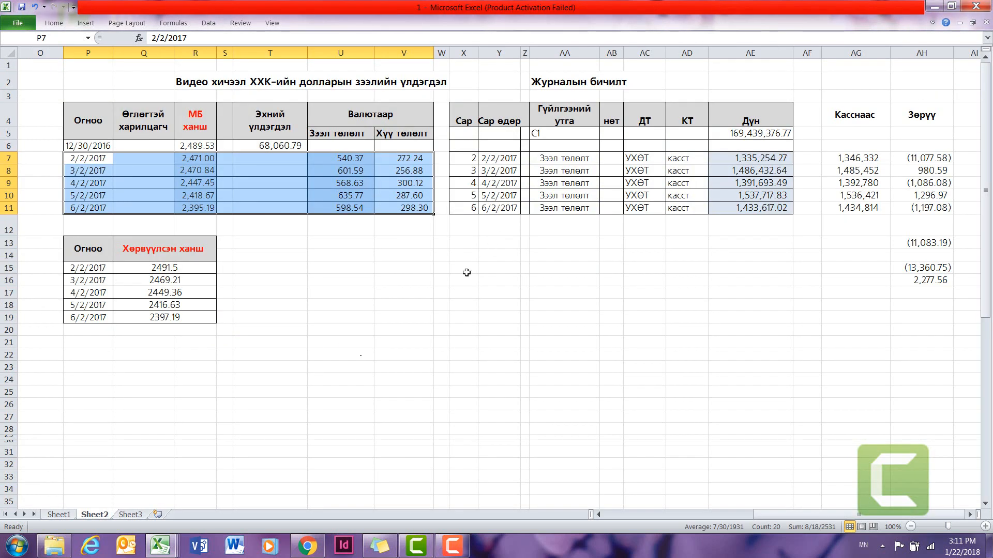
{"action": "left_click", "coordinate": [889, 279]}
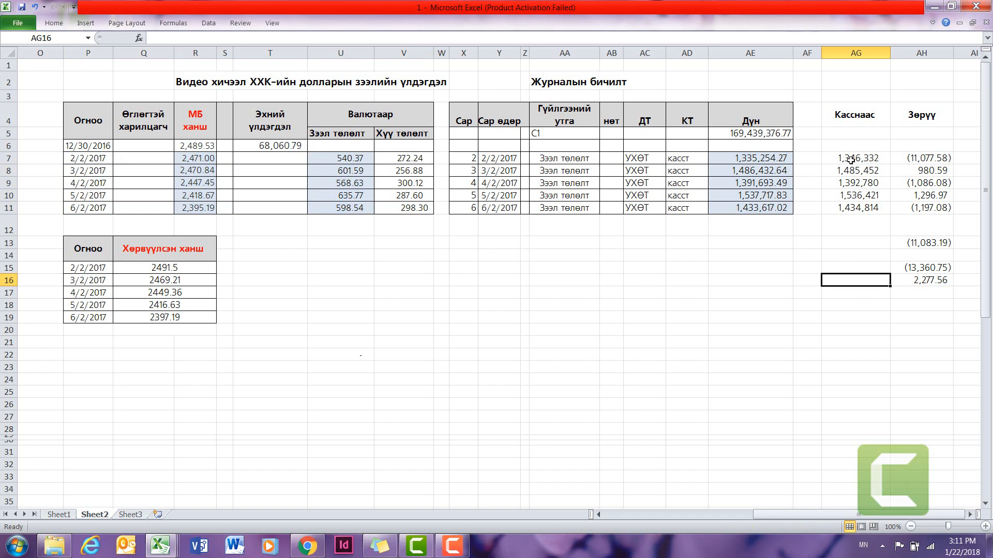
{"action": "left_click_drag", "start_coordinate": [145, 267], "coordinate": [150, 314]}
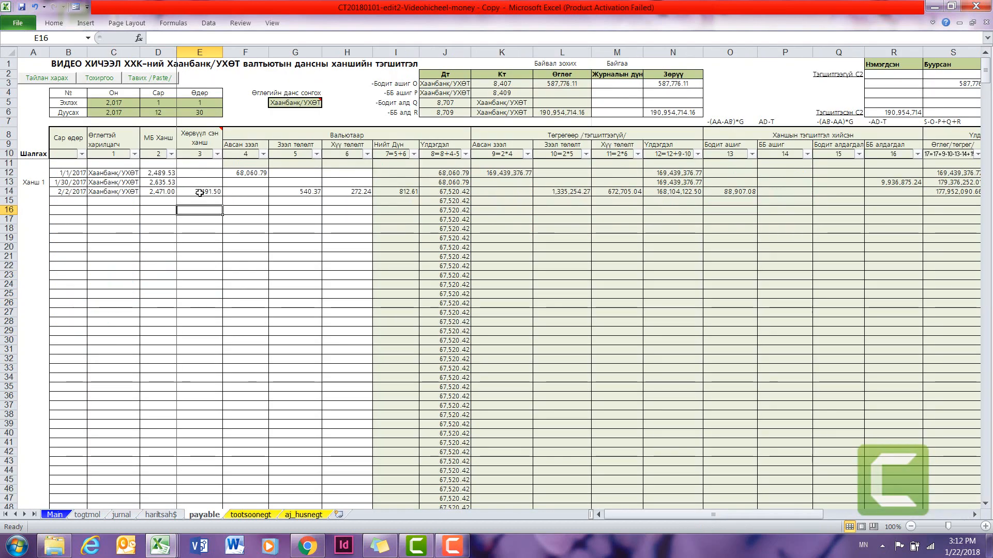
- Compare official rate D14 with conversion rate E14 on the payable sheet and examine the loan and interest payments in G14:H14
{"action": "left_click", "coordinate": [200, 192]}
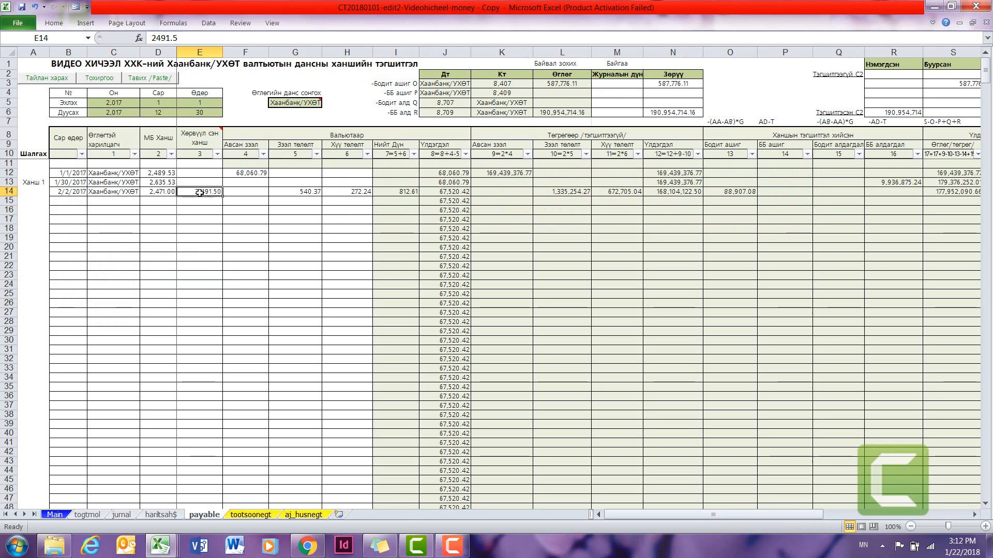
{"action": "left_click", "coordinate": [163, 190]}
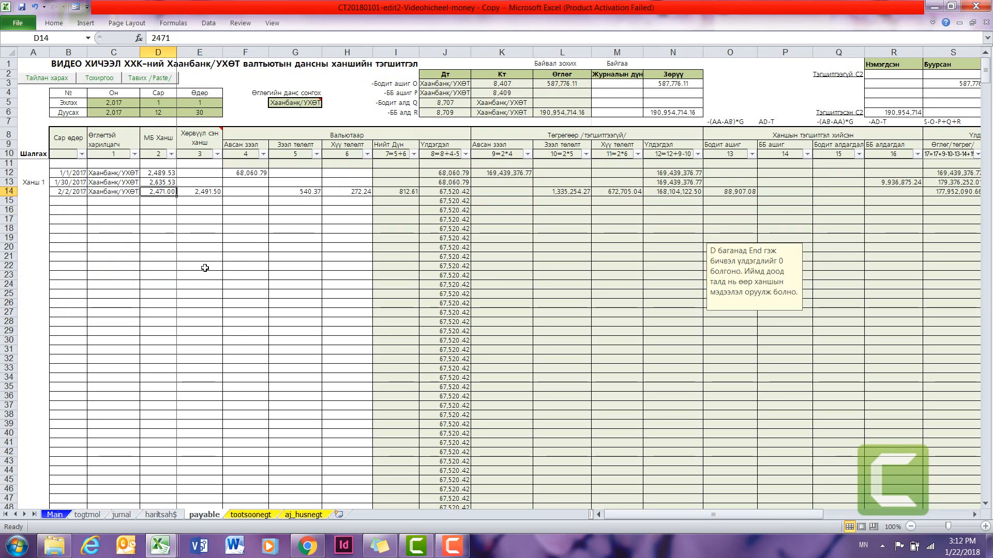
{"action": "left_click", "coordinate": [195, 191]}
{"action": "left_click_drag", "start_coordinate": [166, 192], "coordinate": [187, 193]}
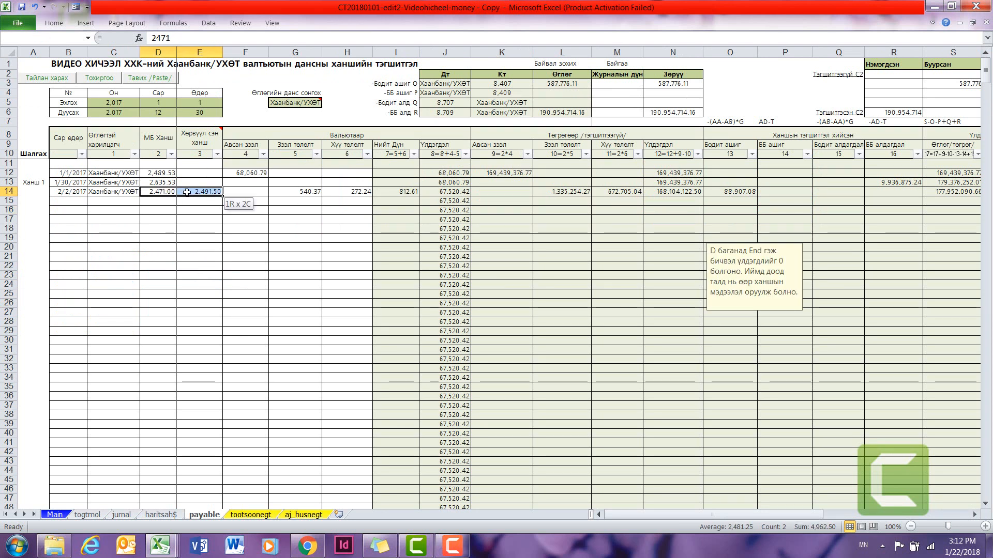
{"action": "left_click", "coordinate": [291, 210]}
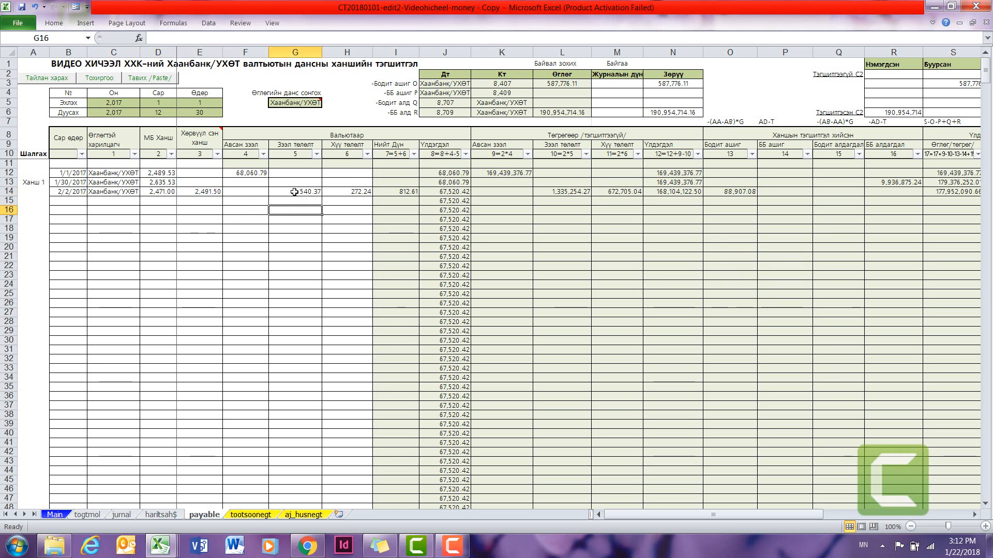
{"action": "left_click", "coordinate": [294, 192]}
{"action": "left_click", "coordinate": [353, 193]}
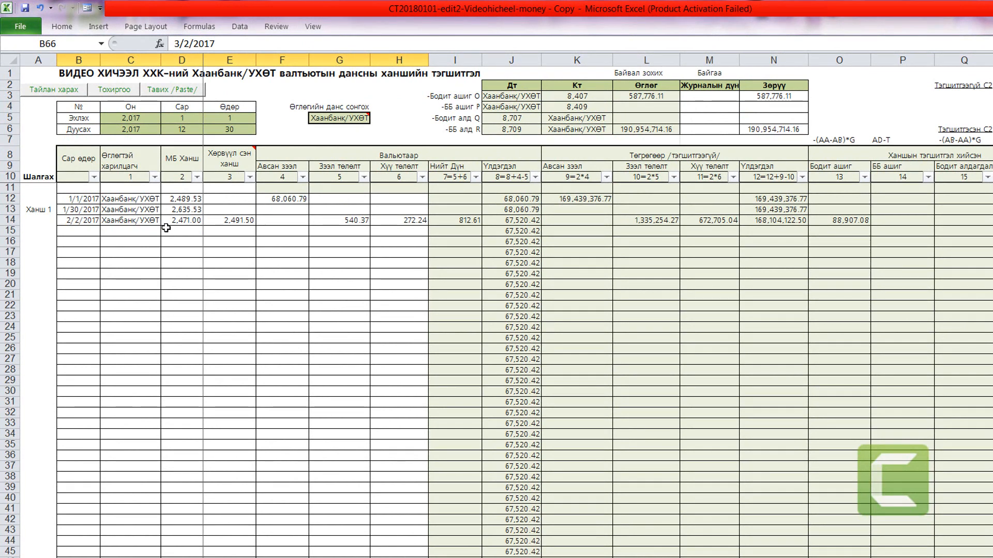
- Enter the 3/2/2017 Хаанбанк/УХӨТ payment in B15:H15 with rates 2,470.84 and 2,469.21, loan payment 601.59 and interest 256.88
{"action": "left_click", "coordinate": [88, 231]}
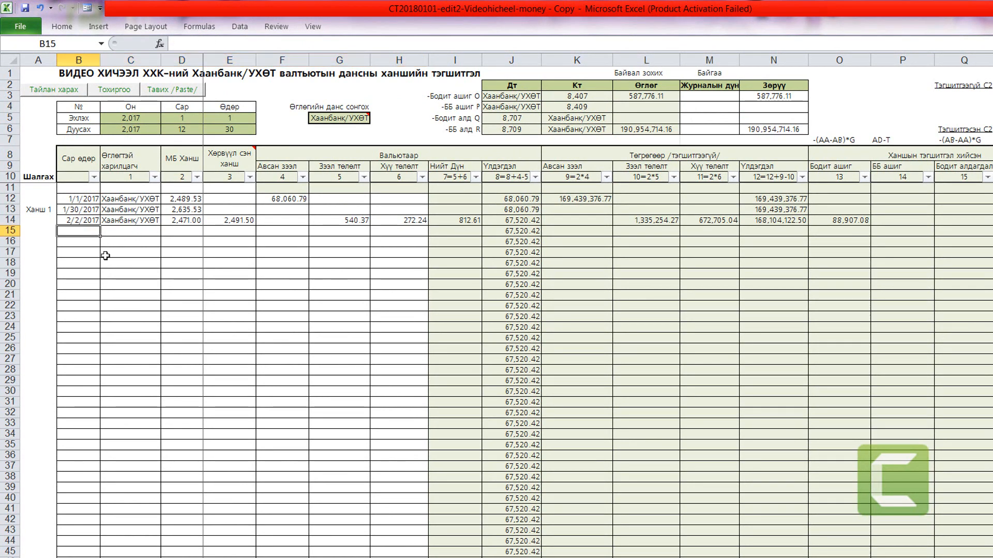
{"action": "type", "text": "3/2/2017\tХаанбанк/УХӨТ\t2,470.84\t2,469.21"}
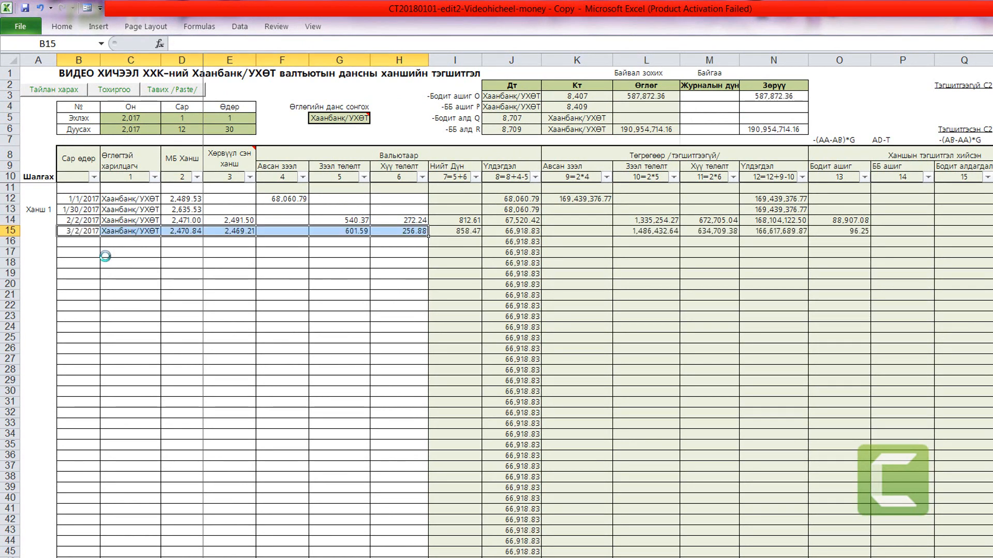
{"action": "left_click", "coordinate": [157, 306]}
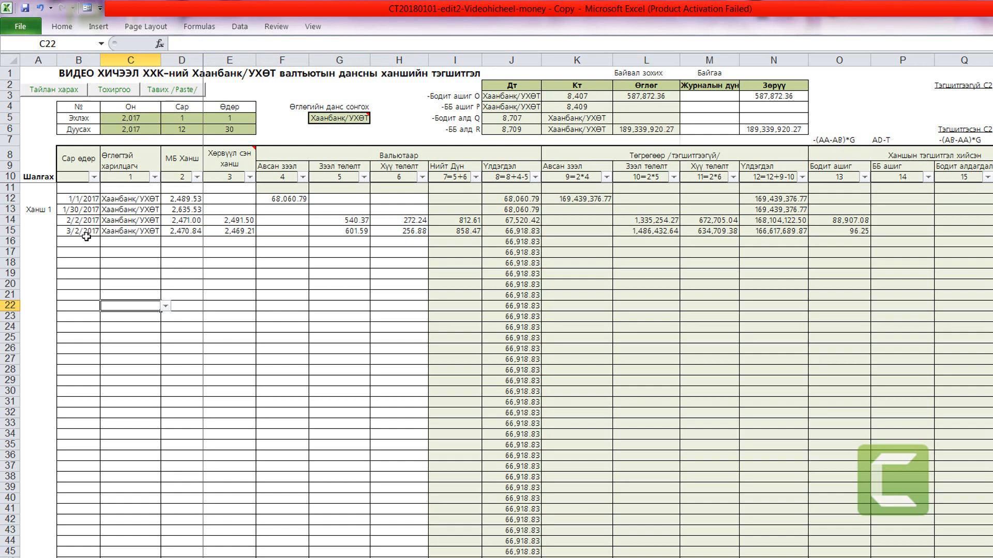
- Review the 2/2/2017 and 3/2/2017 loan payment entries in B14:H15
{"action": "left_click_drag", "start_coordinate": [80, 219], "coordinate": [399, 231]}
{"action": "left_click", "coordinate": [39, 222]}
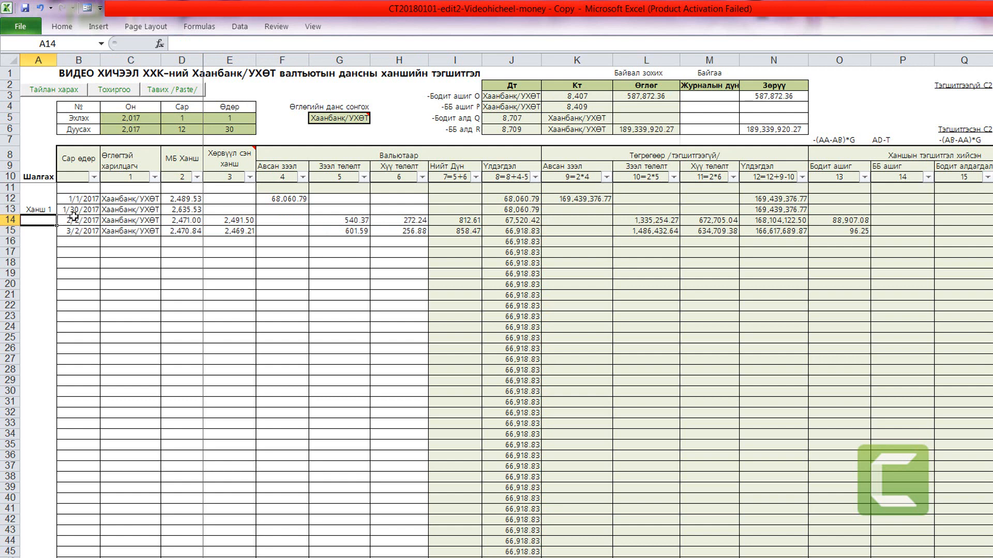
{"action": "left_click_drag", "start_coordinate": [67, 220], "coordinate": [402, 233]}
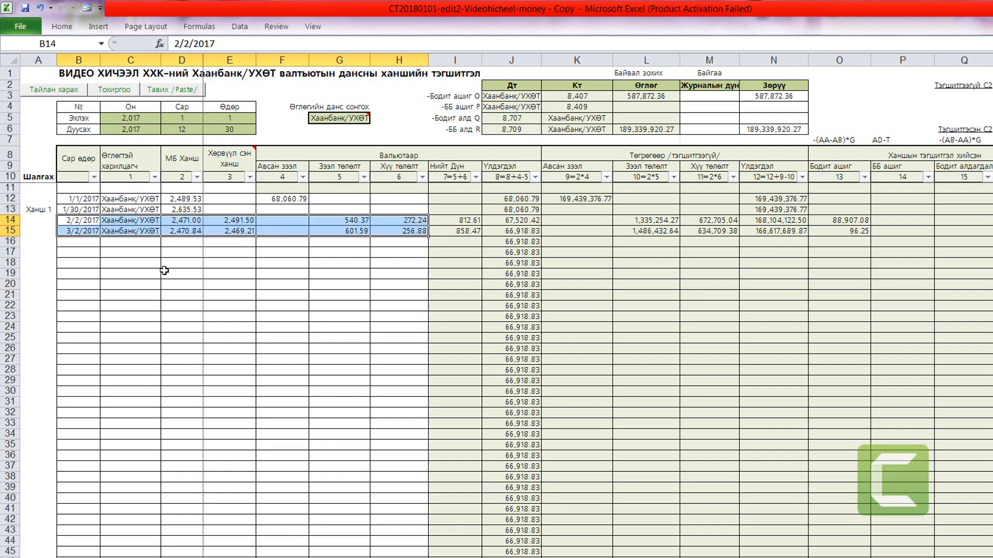
{"action": "left_click_drag", "start_coordinate": [150, 271], "coordinate": [136, 265]}
{"action": "left_click_drag", "start_coordinate": [71, 221], "coordinate": [409, 222]}
{"action": "left_click_drag", "start_coordinate": [91, 236], "coordinate": [398, 235]}
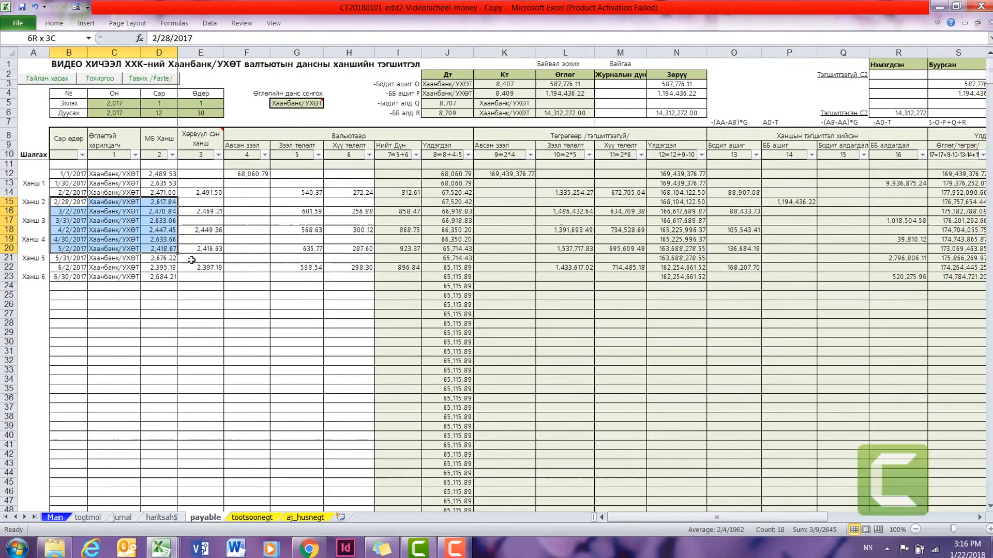
- Examine the month-end rate and payment entries in B15:H23, including the loan payments in G14:G22
{"action": "left_click_drag", "start_coordinate": [309, 305], "coordinate": [380, 307]}
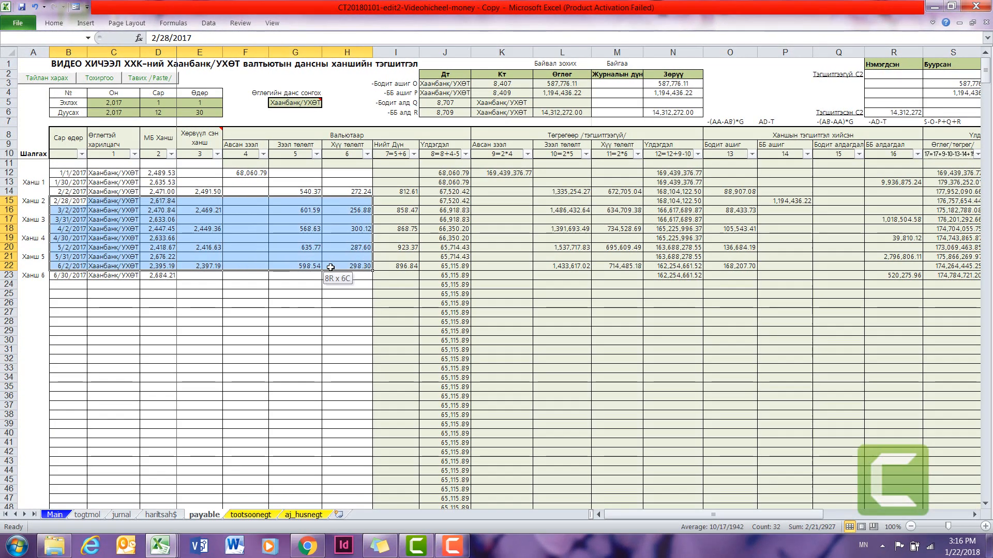
{"action": "left_click_drag", "start_coordinate": [331, 268], "coordinate": [338, 276]}
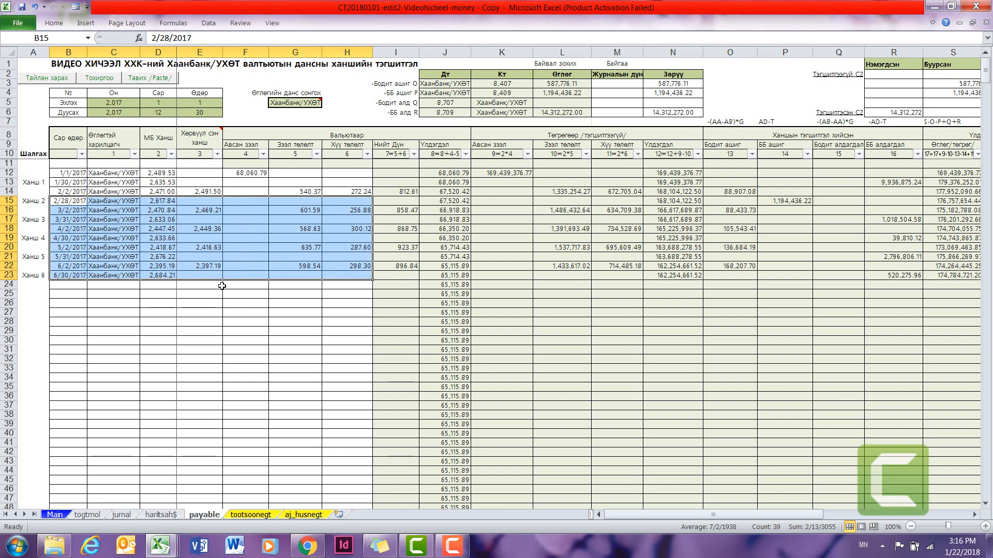
{"action": "left_click", "coordinate": [66, 201]}
{"action": "key", "text": "Right"}
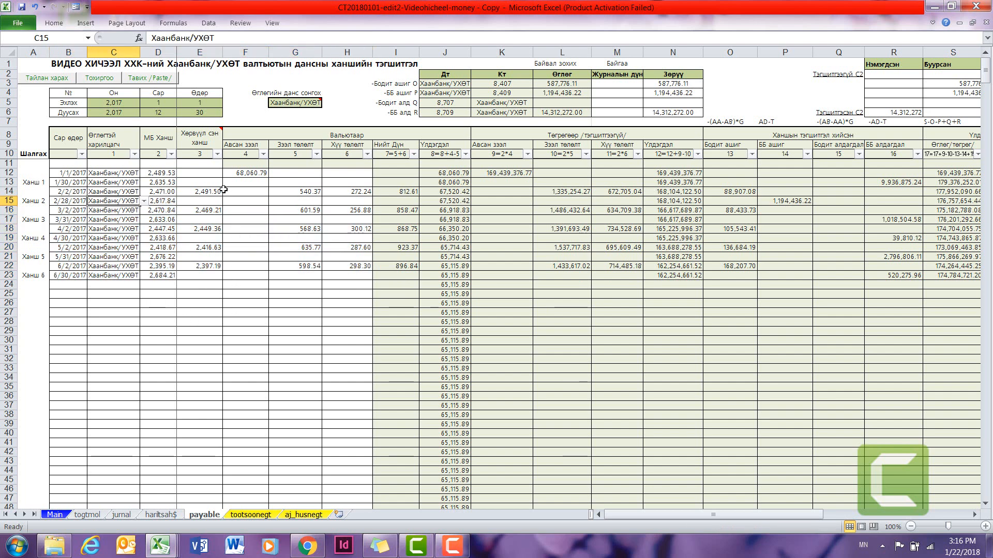
{"action": "left_click_drag", "start_coordinate": [294, 192], "coordinate": [304, 267]}
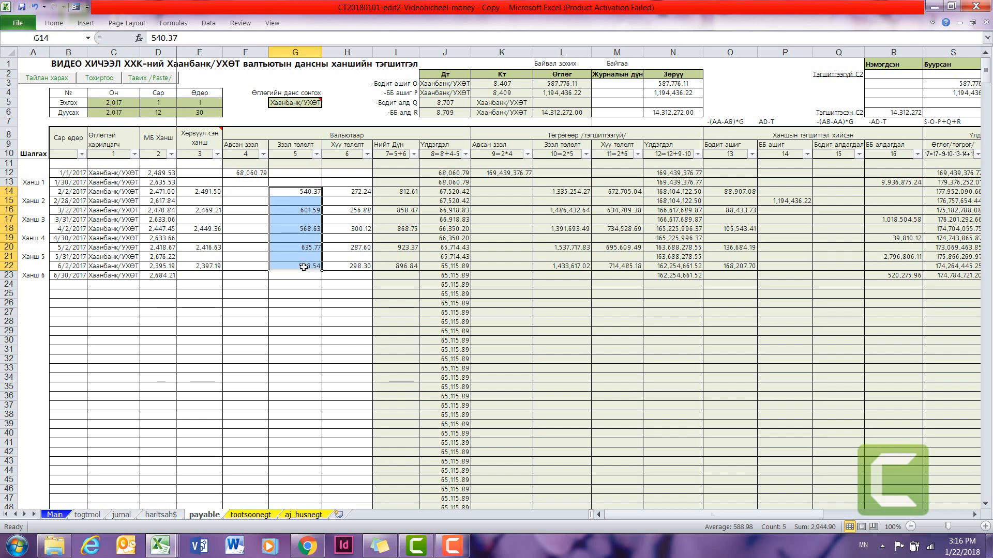
- Examine the exchange-rate adjustment gain and loss columns O to R for the January to June 2017 rows
{"action": "key", "text": "Right"}
{"action": "key", "text": "Right"}
{"action": "key", "text": "Right"}
{"action": "key", "text": "Right"}
{"action": "key", "text": "Right"}
{"action": "key", "text": "Right"}
{"action": "key", "text": "Right"}
{"action": "key", "text": "Right"}
{"action": "key", "text": "Right"}
{"action": "key", "text": "Right"}
{"action": "key", "text": "Right"}
{"action": "key", "text": "Right"}
{"action": "key", "text": "Right"}
{"action": "key", "text": "Right"}
{"action": "key", "text": "Right"}
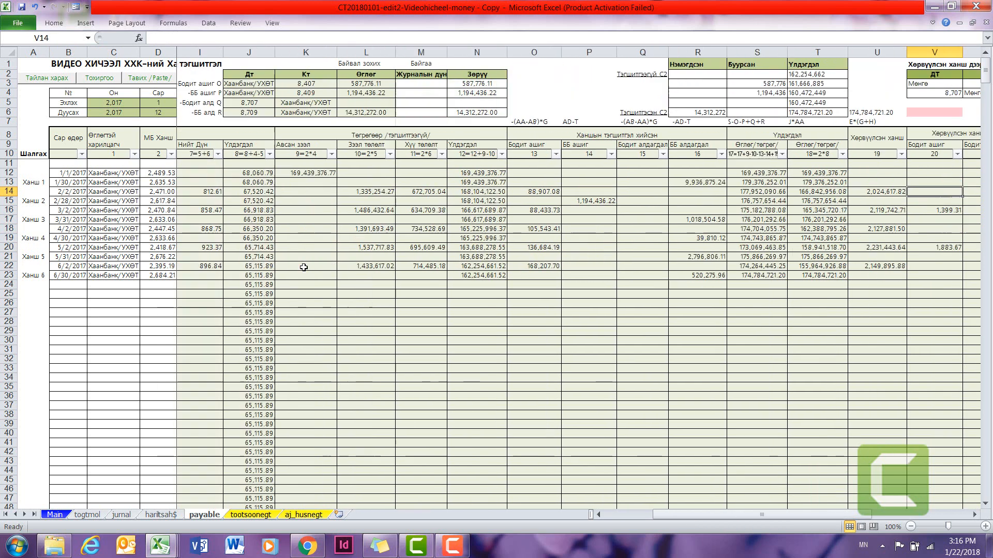
{"action": "left_click_drag", "start_coordinate": [536, 147], "coordinate": [565, 275]}
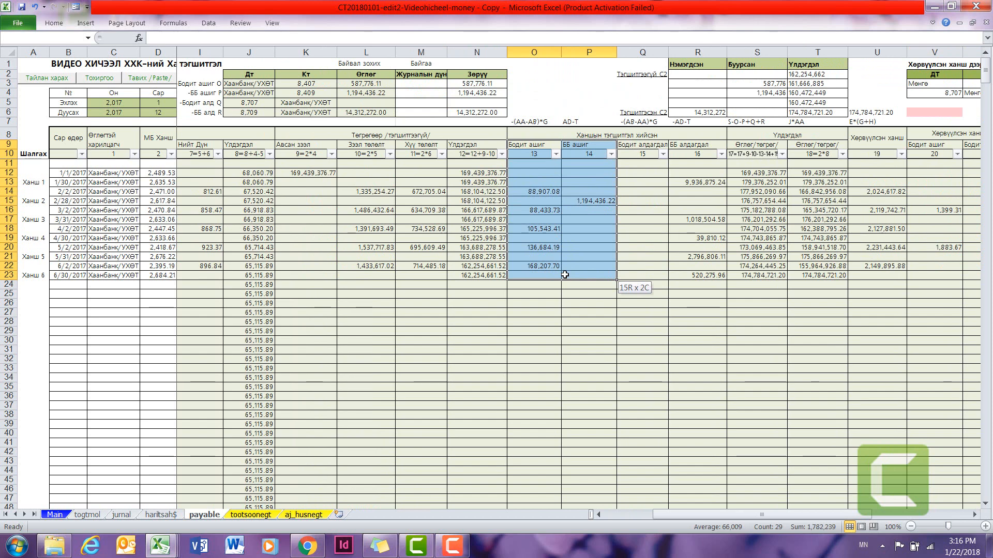
{"action": "left_click", "coordinate": [251, 182]}
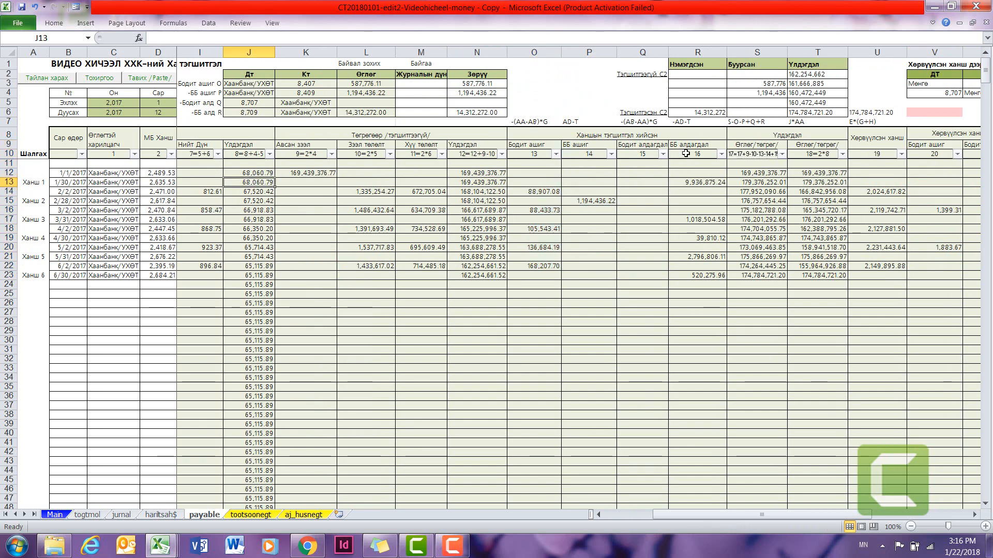
{"action": "left_click", "coordinate": [576, 146]}
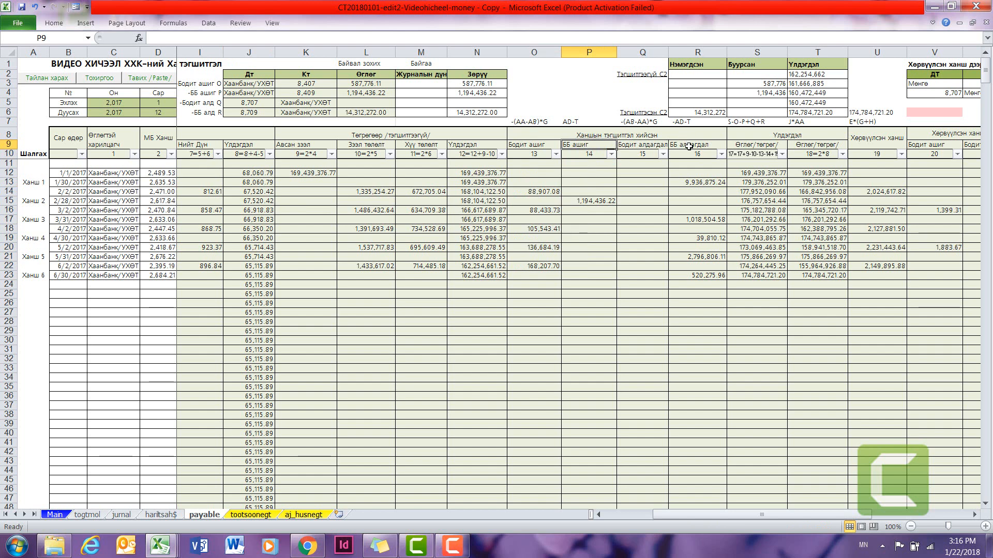
{"action": "left_click", "coordinate": [690, 146]}
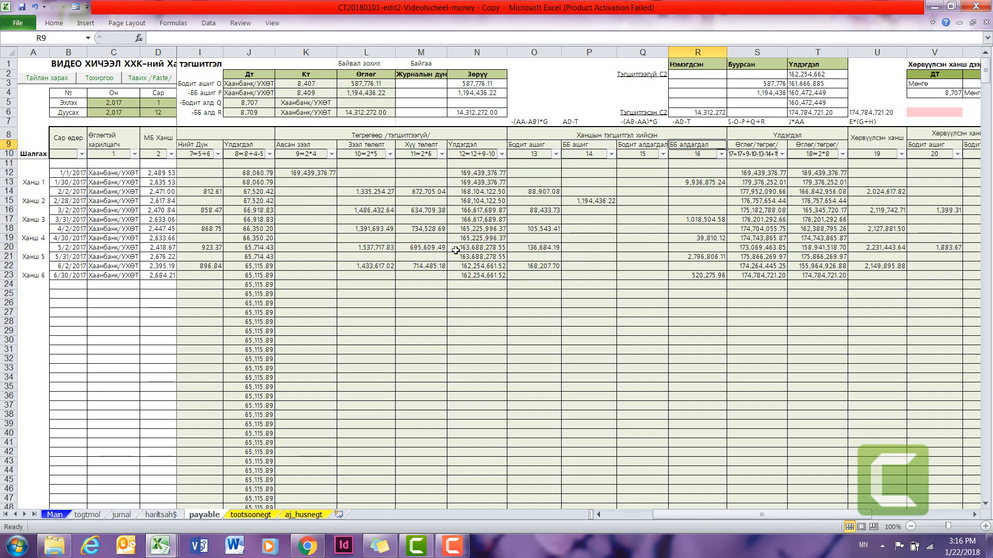
- Trace the 2/28/2017 adjustment row 15 from its date through its currency and tugrik columns to the ББ ашиг cell P15
{"action": "left_click", "coordinate": [55, 201]}
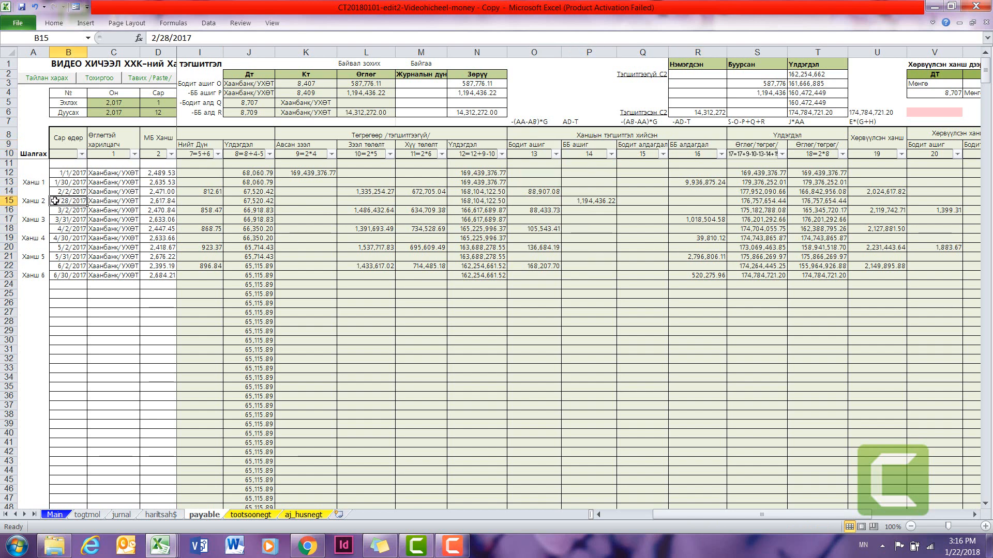
{"action": "key", "text": "Right"}
{"action": "key", "text": "Right"}
{"action": "key", "text": "Right"}
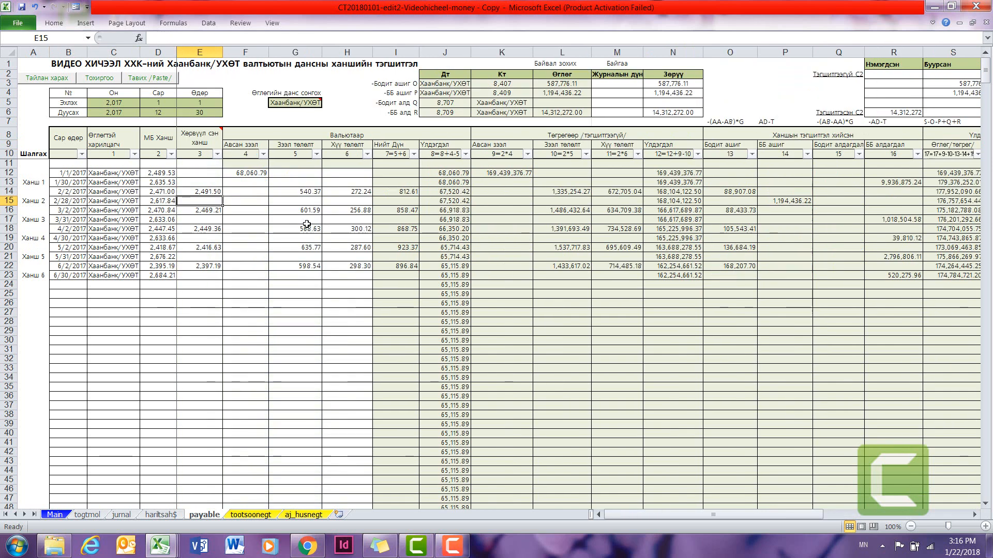
{"action": "key", "text": "Right"}
{"action": "key", "text": "Right"}
{"action": "key", "text": "Right"}
{"action": "key", "text": "Right"}
{"action": "key", "text": "Right"}
{"action": "key", "text": "Right"}
{"action": "key", "text": "Right"}
{"action": "key", "text": "Right"}
{"action": "key", "text": "Right"}
{"action": "key", "text": "Right"}
{"action": "key", "text": "Right"}
{"action": "key", "text": "Right"}
{"action": "key", "text": "Right"}
{"action": "key", "text": "Right"}
{"action": "key", "text": "Right"}
{"action": "key", "text": "Right"}
{"action": "key", "text": "Right"}
{"action": "key", "text": "Right"}
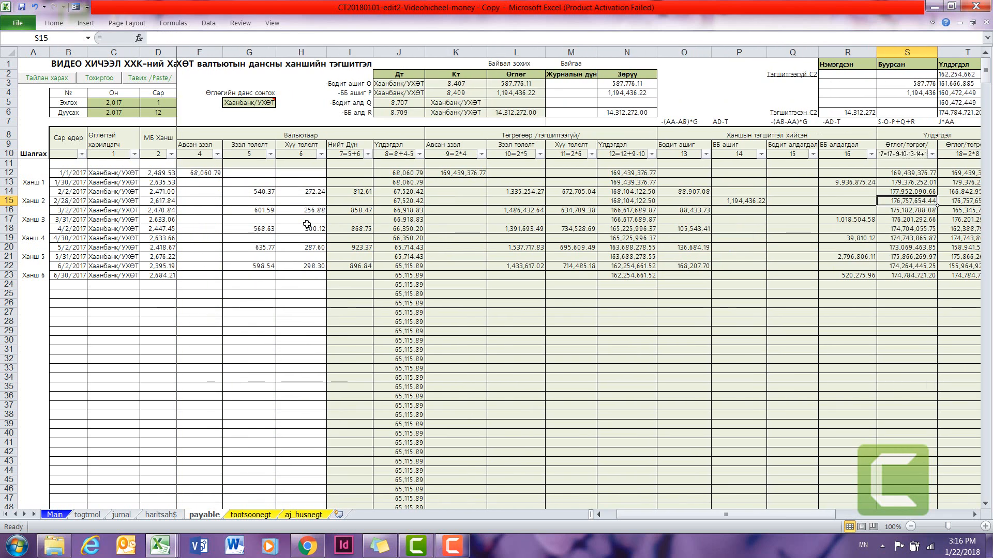
{"action": "left_click", "coordinate": [548, 205]}
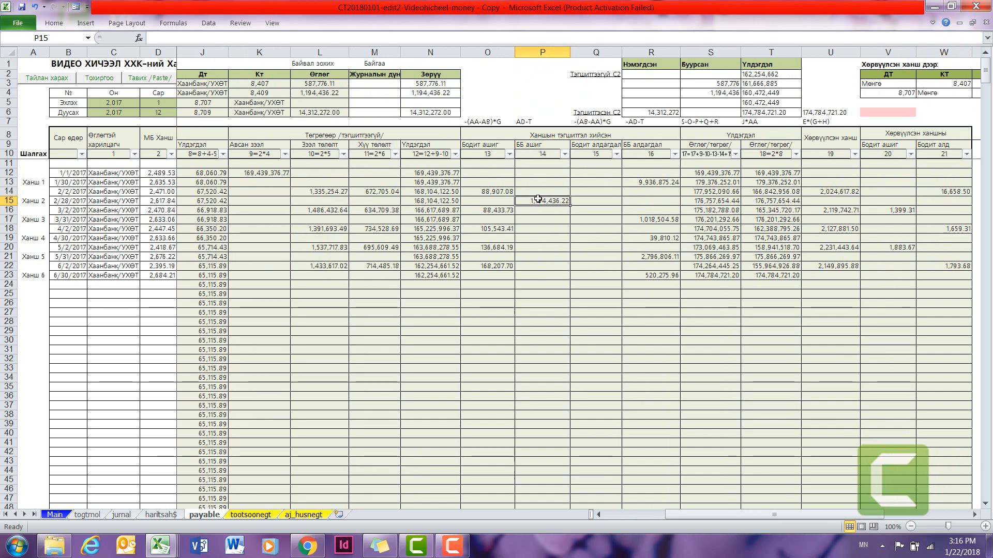
- Compare the closing rates in AB15 and AC15 for the 2/28/2017 adjustment with the January closing rate in AC13
{"action": "key", "text": "Right"}
{"action": "key", "text": "Right"}
{"action": "key", "text": "Right"}
{"action": "key", "text": "Right"}
{"action": "key", "text": "Right"}
{"action": "key", "text": "Right"}
{"action": "key", "text": "Right"}
{"action": "key", "text": "Right"}
{"action": "key", "text": "Right"}
{"action": "key", "text": "Right"}
{"action": "key", "text": "Right"}
{"action": "key", "text": "Right"}
{"action": "key", "text": "Right"}
{"action": "key", "text": "Right"}
{"action": "key", "text": "Right"}
{"action": "key", "text": "Right"}
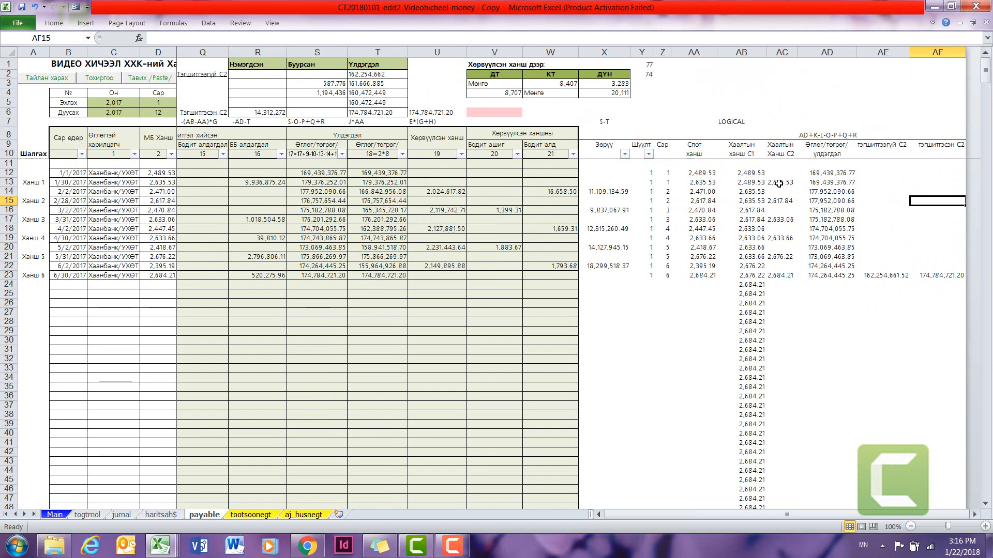
{"action": "left_click", "coordinate": [759, 202]}
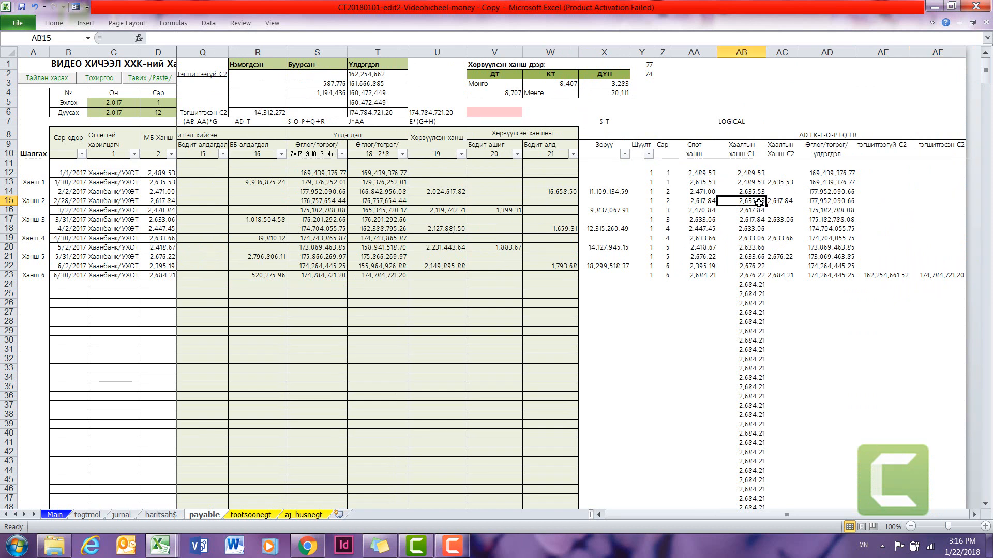
{"action": "left_click", "coordinate": [789, 202]}
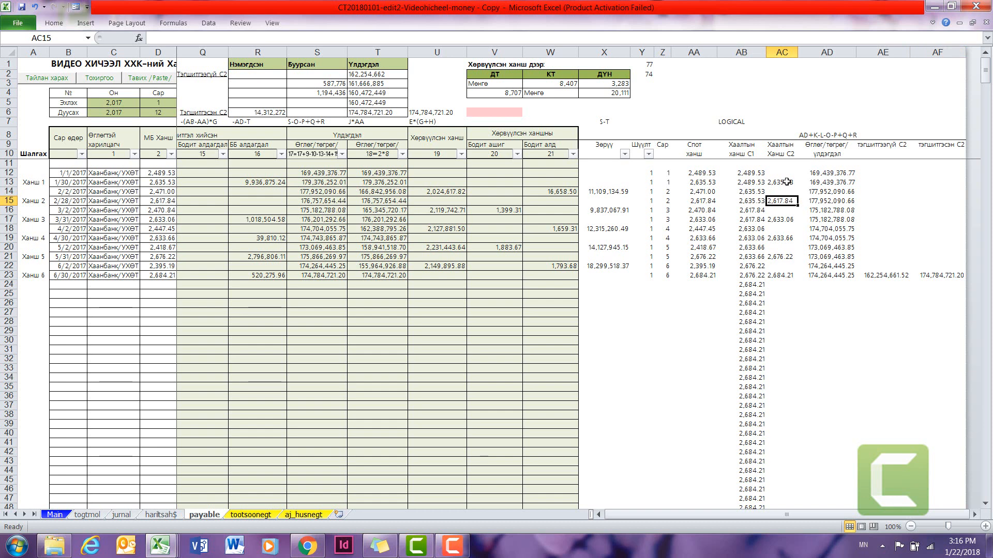
{"action": "left_click", "coordinate": [786, 181]}
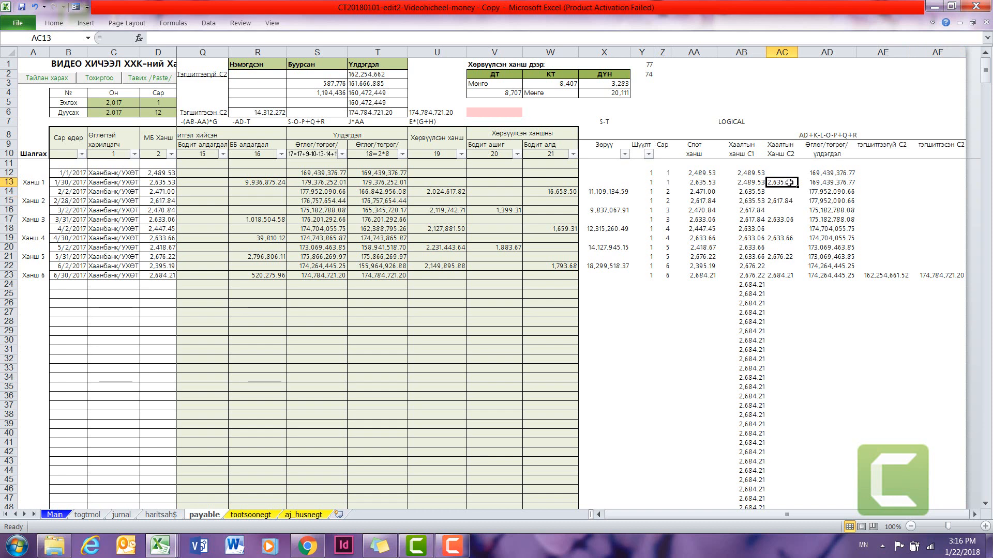
{"action": "left_click", "coordinate": [757, 202]}
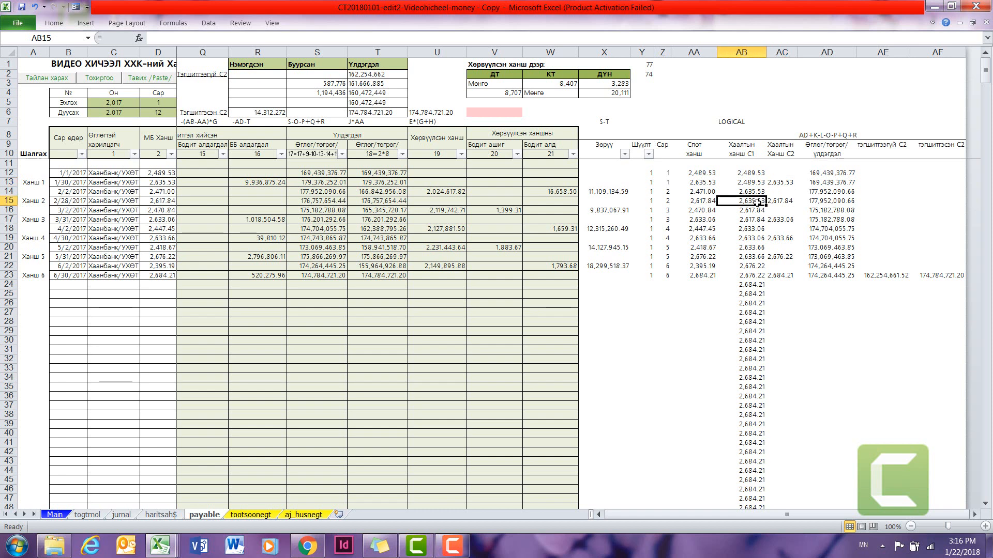
{"action": "left_click", "coordinate": [786, 202]}
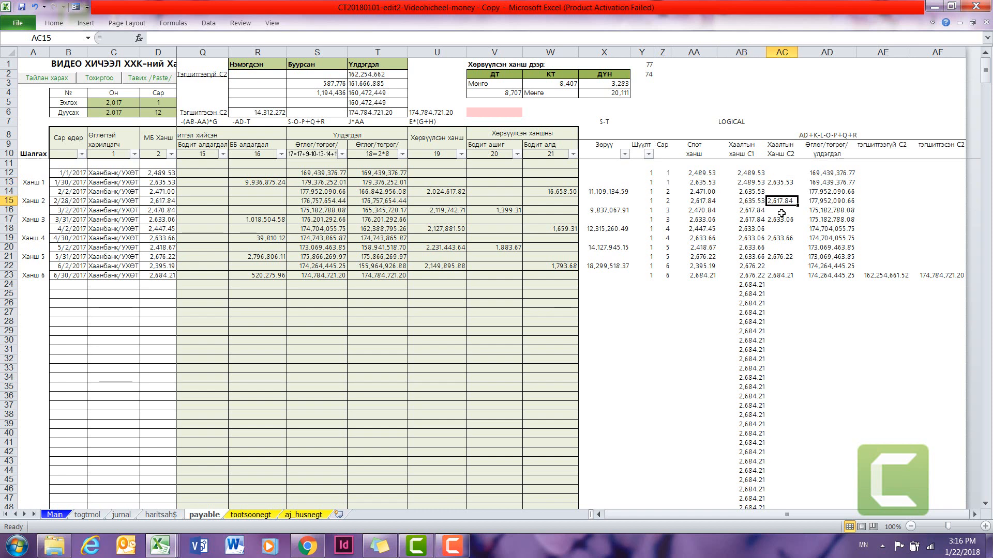
{"action": "left_click", "coordinate": [751, 201]}
{"action": "left_click_drag", "start_coordinate": [784, 201], "coordinate": [756, 201]}
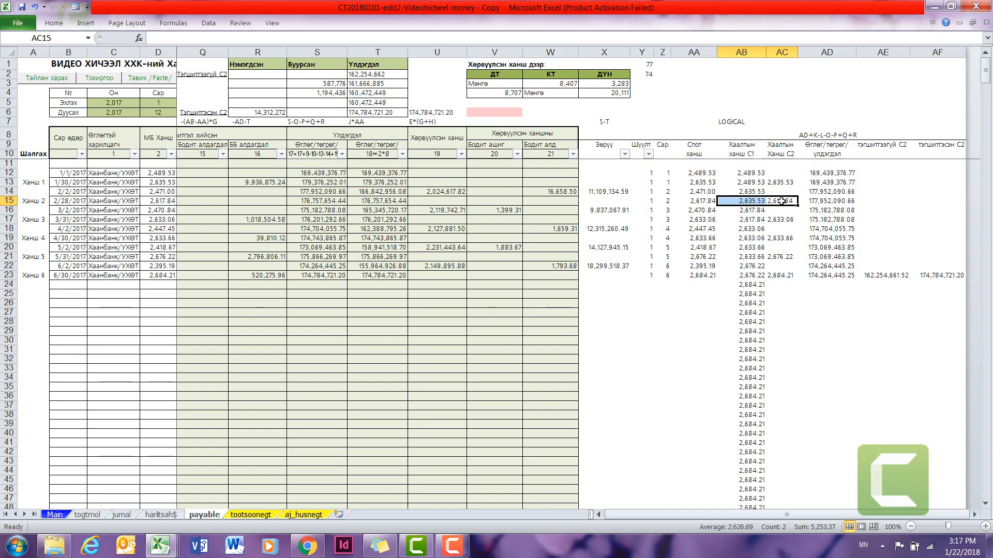
- Trace the 2/28/2017 adjustment row 15 from the closing rate columns back to its ББ ашиг amount in P15
{"action": "key", "text": "Left"}
{"action": "key", "text": "Left"}
{"action": "key", "text": "Left"}
{"action": "key", "text": "Left"}
{"action": "key", "text": "Left"}
{"action": "key", "text": "Left"}
{"action": "key", "text": "Left"}
{"action": "key", "text": "Left"}
{"action": "key", "text": "Left"}
{"action": "key", "text": "Left"}
{"action": "key", "text": "Left"}
{"action": "key", "text": "Left"}
{"action": "key", "text": "Left"}
{"action": "key", "text": "Left"}
{"action": "key", "text": "Left"}
{"action": "key", "text": "Left"}
{"action": "key", "text": "Left"}
{"action": "key", "text": "Left"}
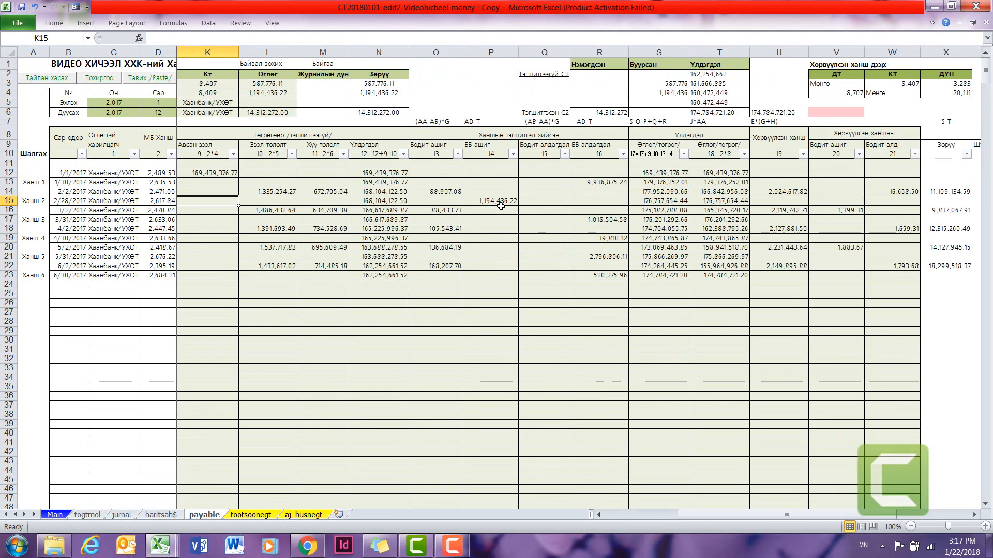
{"action": "left_click", "coordinate": [500, 203]}
- Relate the 2/28/2017 ББ ашиг amount to the change in closing rates in AB and AC, rows 12 to 15
{"action": "key", "text": "Right"}
{"action": "key", "text": "Right"}
{"action": "key", "text": "Right"}
{"action": "key", "text": "Right"}
{"action": "key", "text": "Right"}
{"action": "key", "text": "Right"}
{"action": "key", "text": "Right"}
{"action": "key", "text": "Right"}
{"action": "key", "text": "Right"}
{"action": "key", "text": "Right"}
{"action": "key", "text": "Right"}
{"action": "key", "text": "Right"}
{"action": "key", "text": "Right"}
{"action": "key", "text": "Right"}
{"action": "key", "text": "Right"}
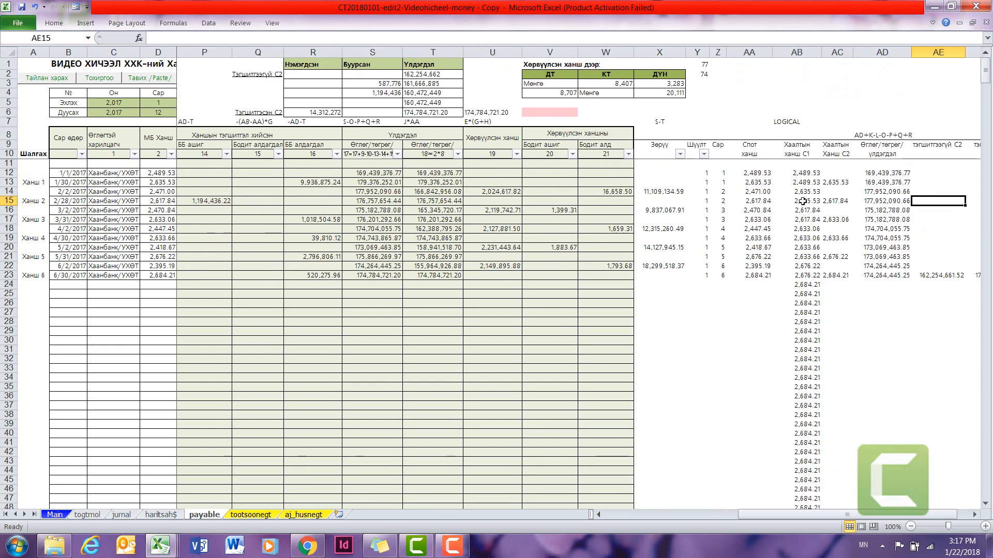
{"action": "left_click", "coordinate": [829, 199]}
{"action": "left_click", "coordinate": [812, 201]}
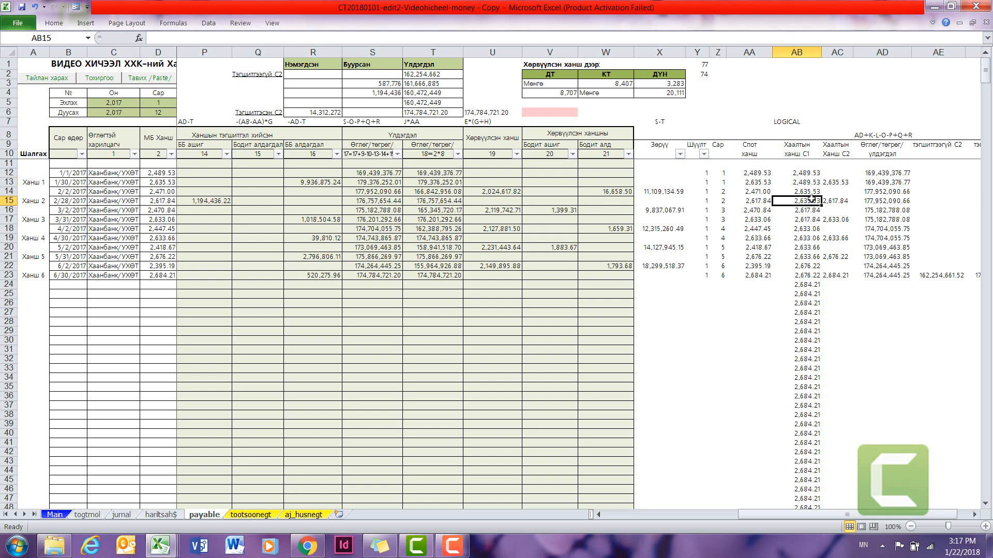
{"action": "left_click", "coordinate": [834, 198]}
{"action": "left_click", "coordinate": [833, 183]}
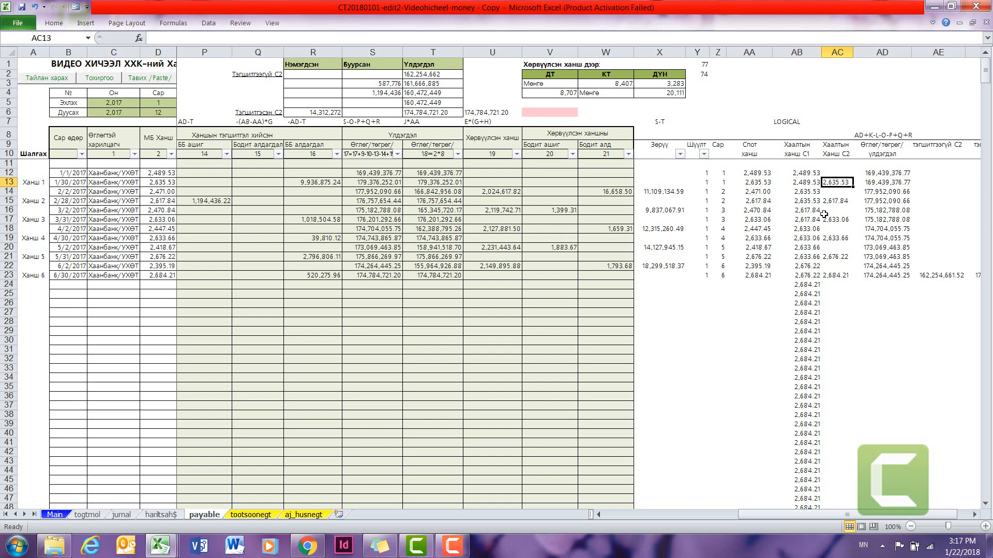
{"action": "left_click", "coordinate": [816, 202]}
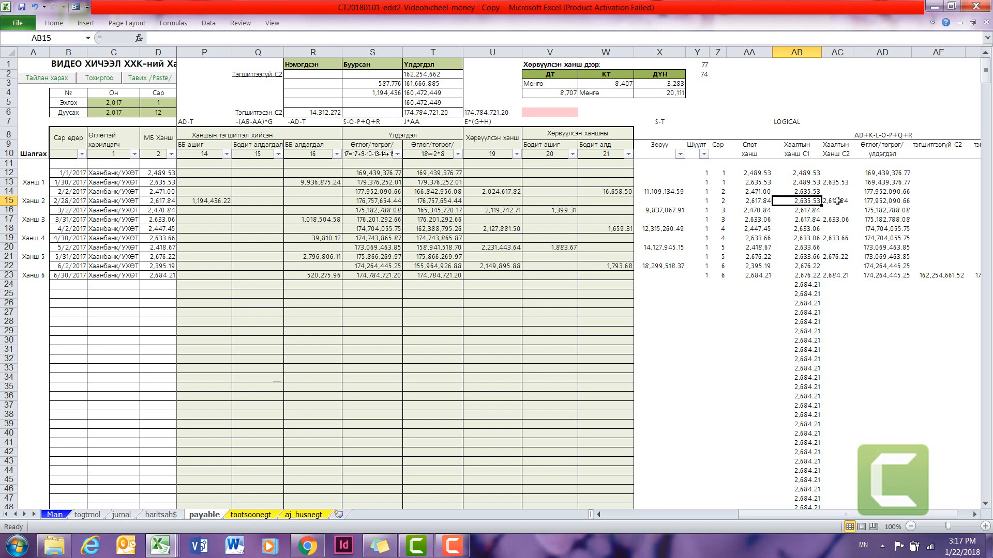
{"action": "left_click", "coordinate": [838, 200]}
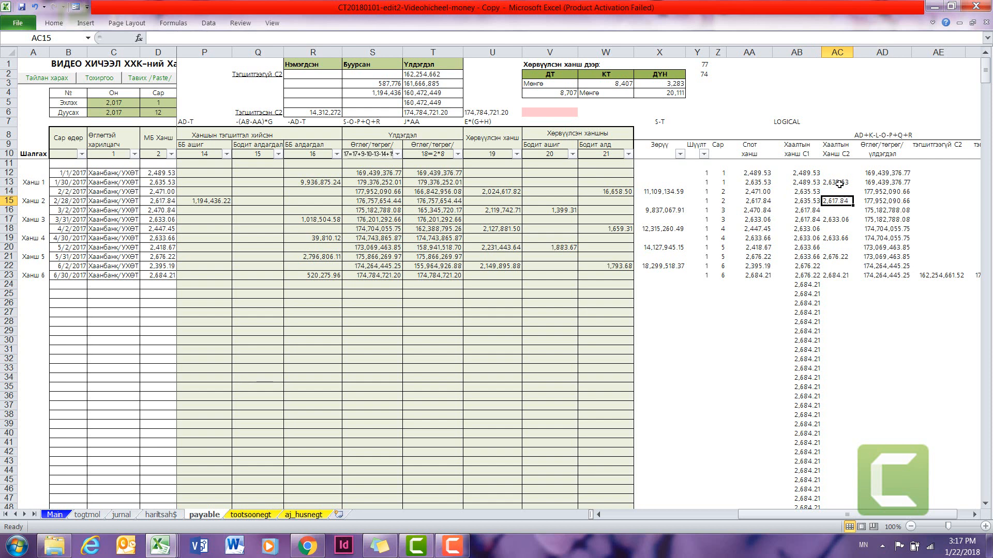
{"action": "left_click", "coordinate": [840, 183]}
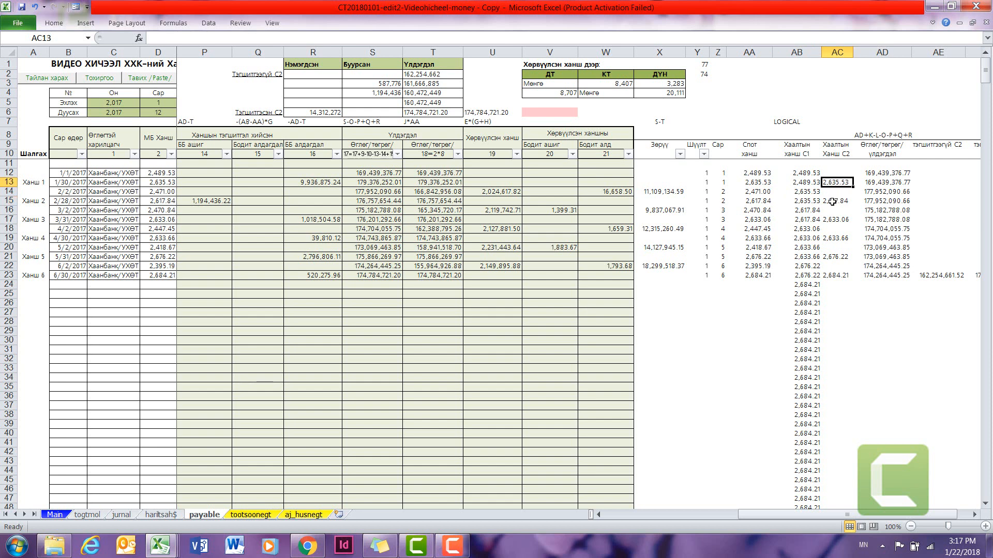
{"action": "left_click", "coordinate": [811, 173]}
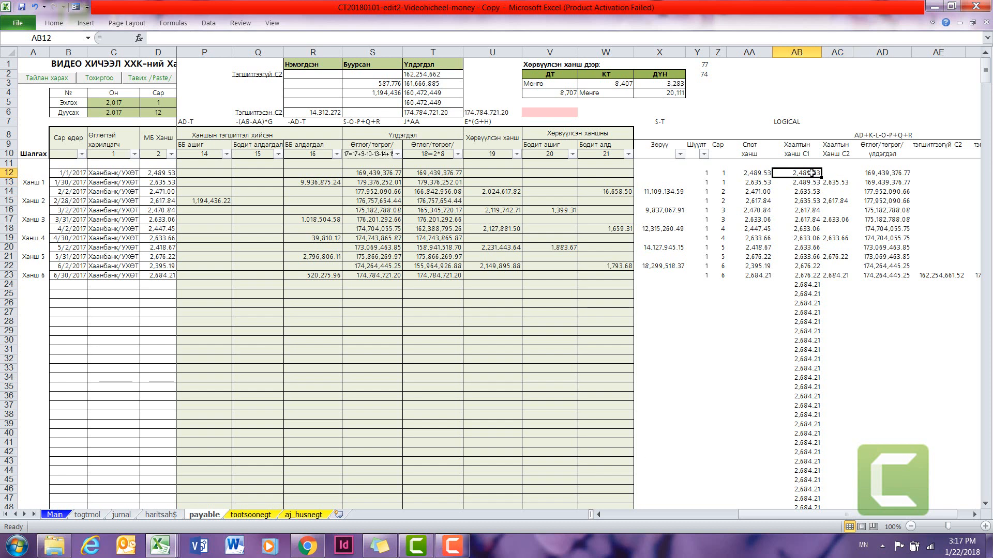
{"action": "left_click", "coordinate": [838, 201]}
{"action": "left_click_drag", "start_coordinate": [831, 181], "coordinate": [738, 188]}
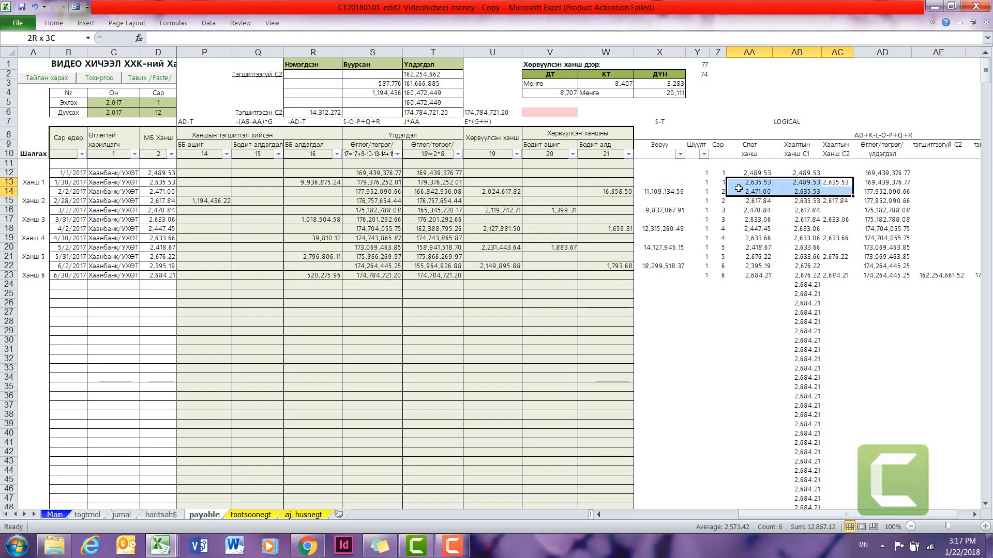
{"action": "left_click", "coordinate": [835, 202]}
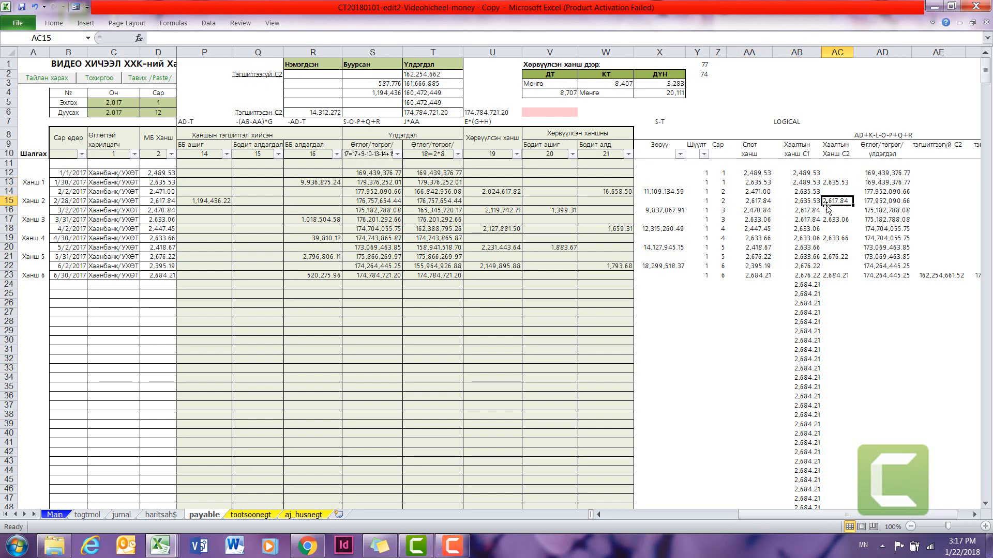
- Choose Хаанбанк/УХӨТ as the payable account in the Өглөгийн данс сонгох cell G5
{"action": "key", "text": "Left"}
{"action": "key", "text": "Left"}
{"action": "key", "text": "Left"}
{"action": "key", "text": "Left"}
{"action": "key", "text": "Left"}
{"action": "key", "text": "Left"}
{"action": "key", "text": "Left"}
{"action": "key", "text": "Left"}
{"action": "key", "text": "Left"}
{"action": "key", "text": "Left"}
{"action": "key", "text": "Left"}
{"action": "key", "text": "Left"}
{"action": "key", "text": "Left"}
{"action": "key", "text": "Left"}
{"action": "key", "text": "Left"}
{"action": "key", "text": "Left"}
{"action": "key", "text": "Left"}
{"action": "key", "text": "Left"}
{"action": "key", "text": "Left"}
{"action": "key", "text": "Left"}
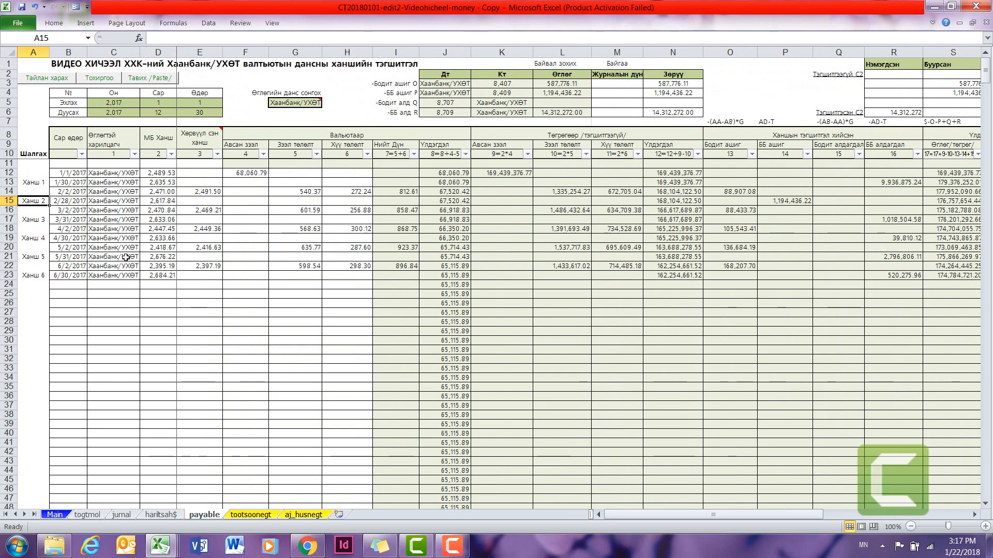
{"action": "left_click", "coordinate": [118, 193]}
{"action": "left_click", "coordinate": [307, 104]}
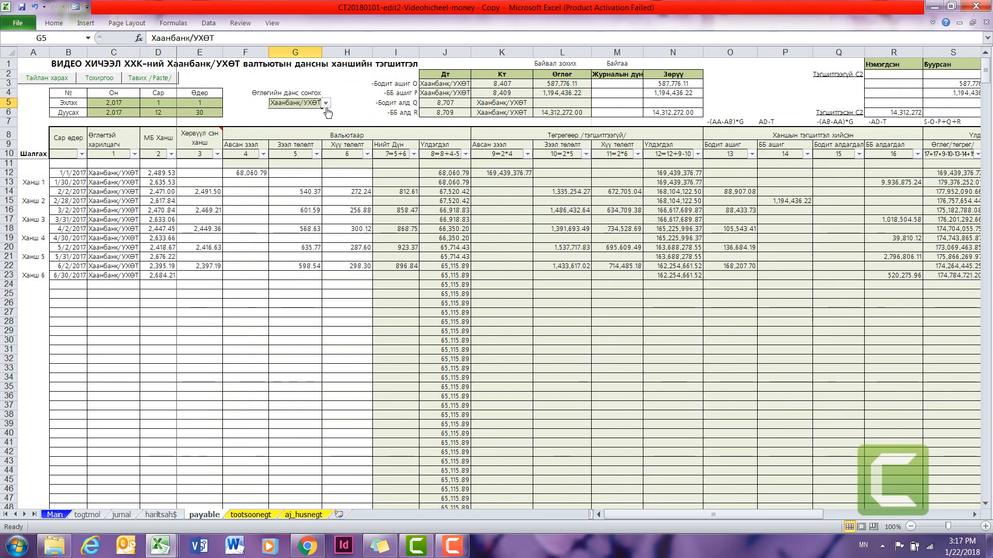
{"action": "left_click", "coordinate": [326, 103]}
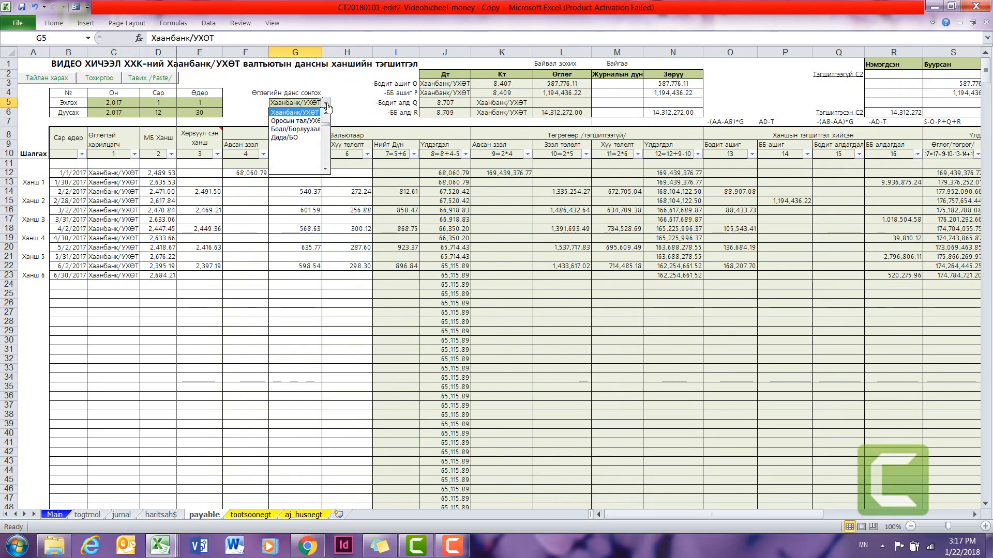
{"action": "left_click", "coordinate": [302, 115]}
{"action": "left_click", "coordinate": [310, 341]}
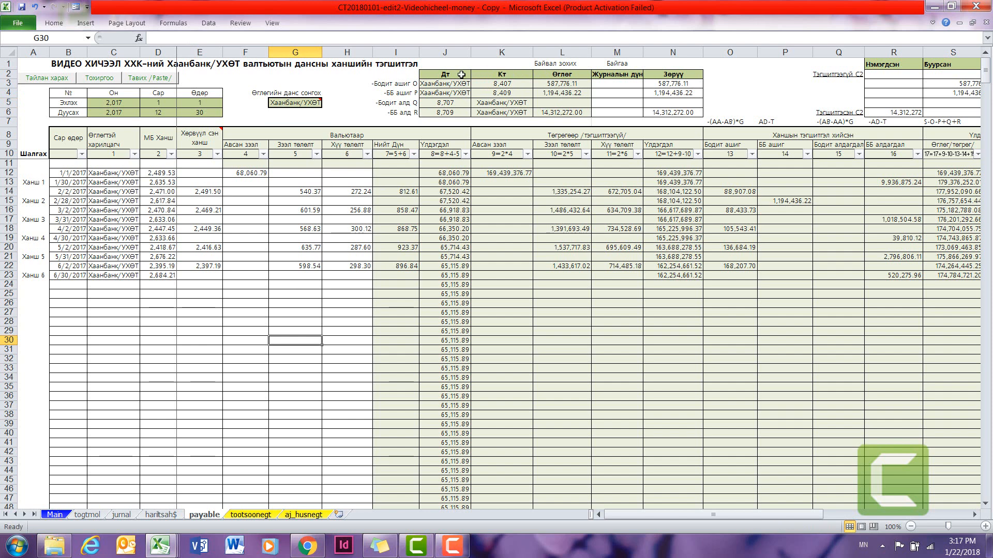
- Examine the proposed exchange-rate entries in J2:L6 together with the Журналын дүн and Зөрүү columns beside them
{"action": "left_click_drag", "start_coordinate": [443, 74], "coordinate": [568, 111]}
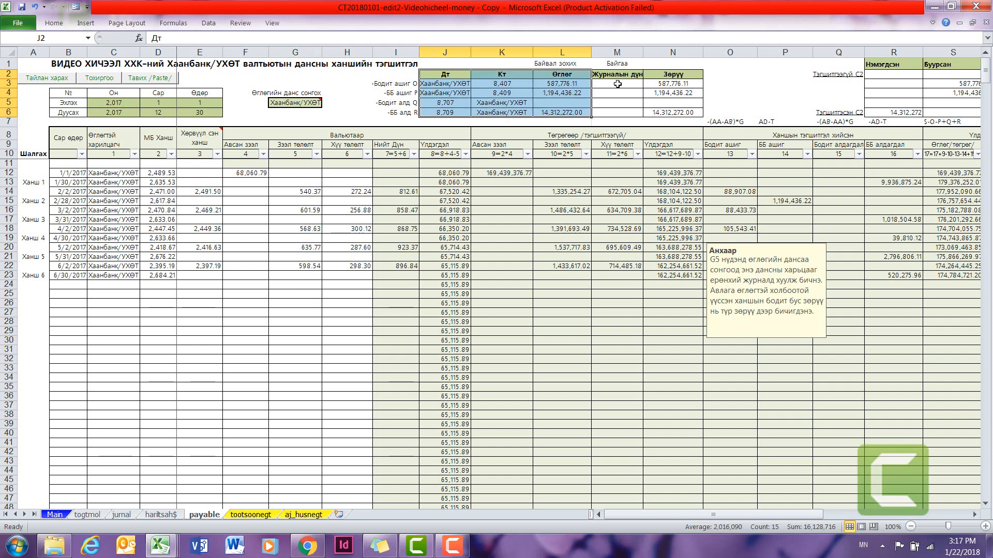
{"action": "left_click_drag", "start_coordinate": [578, 75], "coordinate": [579, 112]}
{"action": "left_click_drag", "start_coordinate": [612, 77], "coordinate": [610, 113]}
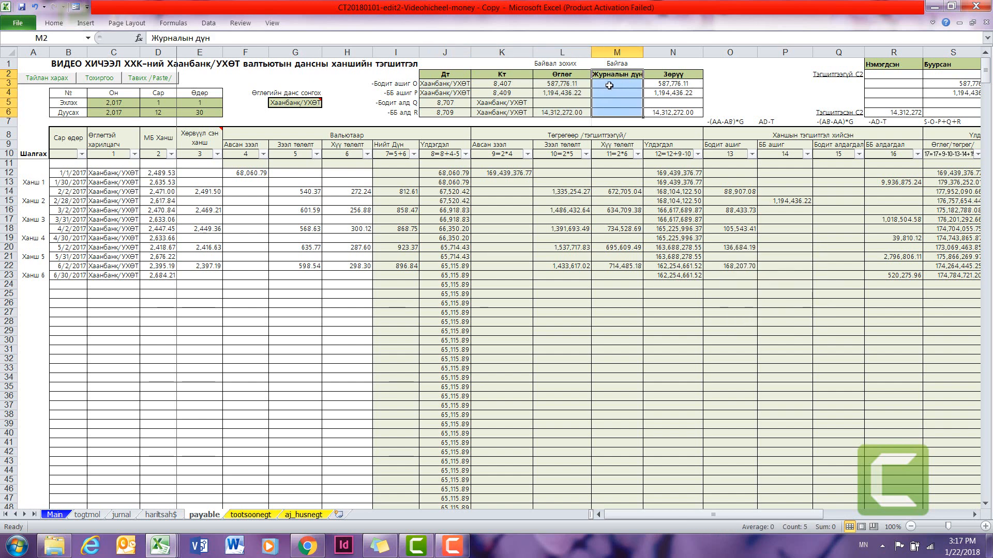
{"action": "left_click_drag", "start_coordinate": [671, 77], "coordinate": [672, 113]}
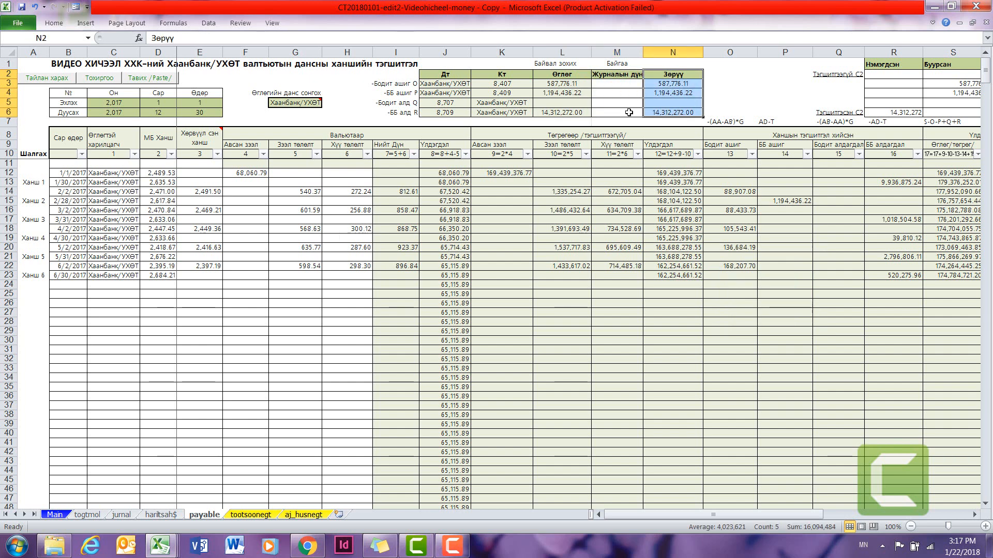
- Select Хаанбанк/УХӨТ again in G5 and copy its exchange-rate gain and loss entries from J3:L6
{"action": "left_click", "coordinate": [295, 103]}
{"action": "left_click", "coordinate": [326, 103]}
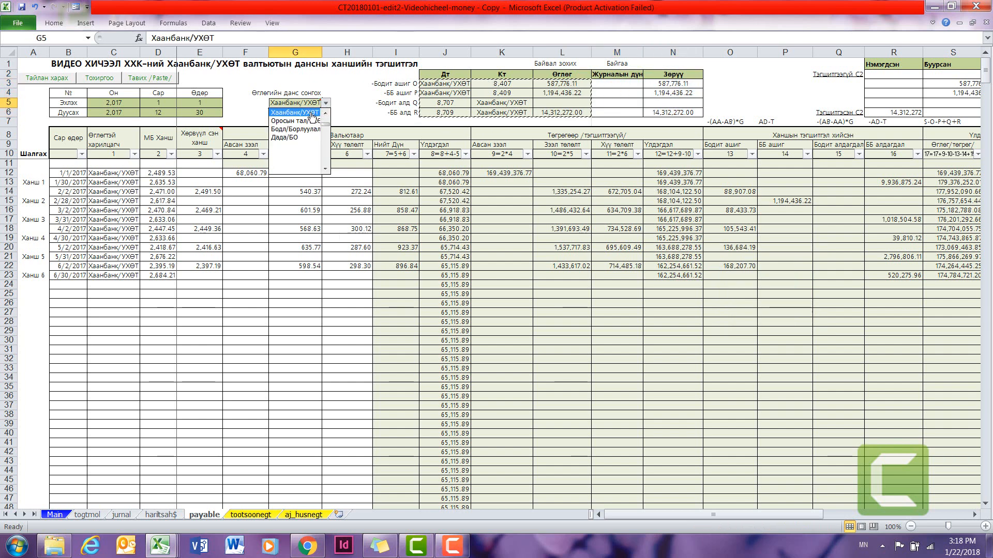
{"action": "left_click", "coordinate": [313, 115]}
{"action": "left_click_drag", "start_coordinate": [444, 84], "coordinate": [580, 113]}
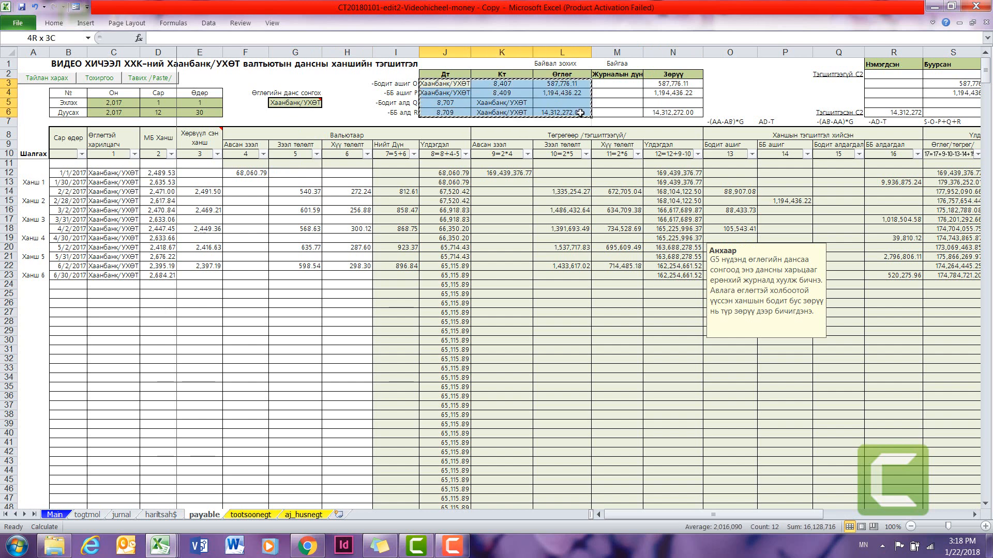
{"action": "key", "text": "ctrl+c"}
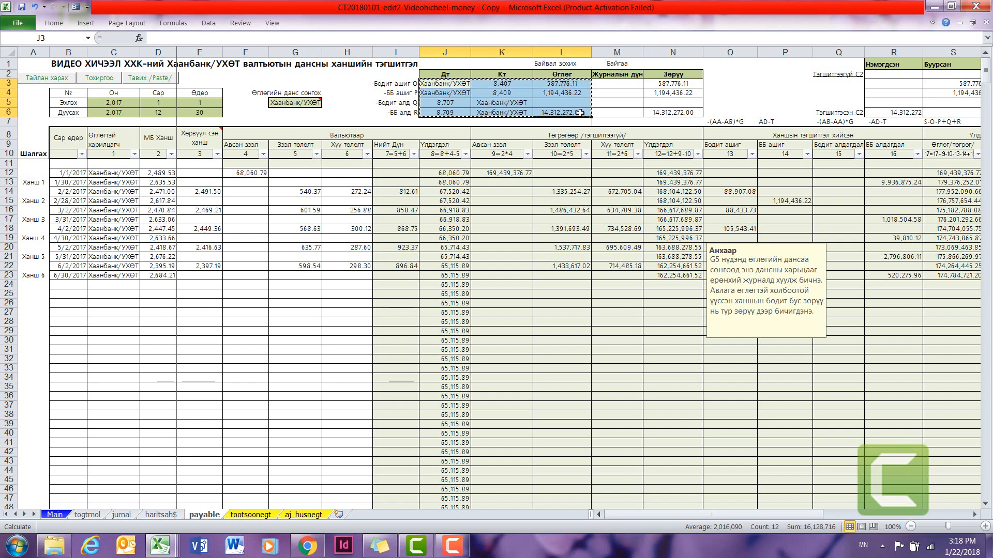
- Paste the copied entries into the account and amount columns of jurnal rows 812 to 815, with month 6 and date 2017/06/30
{"action": "left_click", "coordinate": [121, 515]}
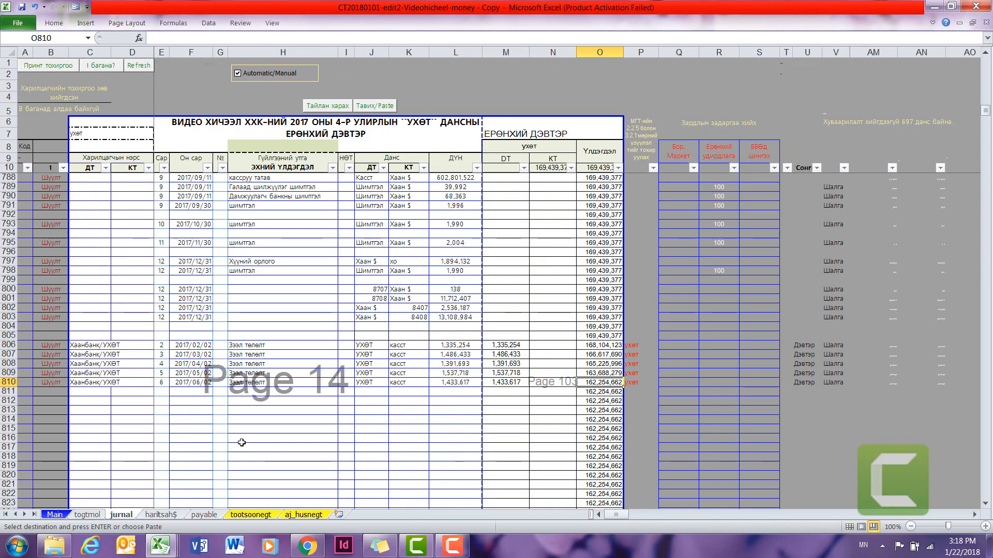
{"action": "left_click", "coordinate": [381, 402]}
{"action": "key", "text": "Return"}
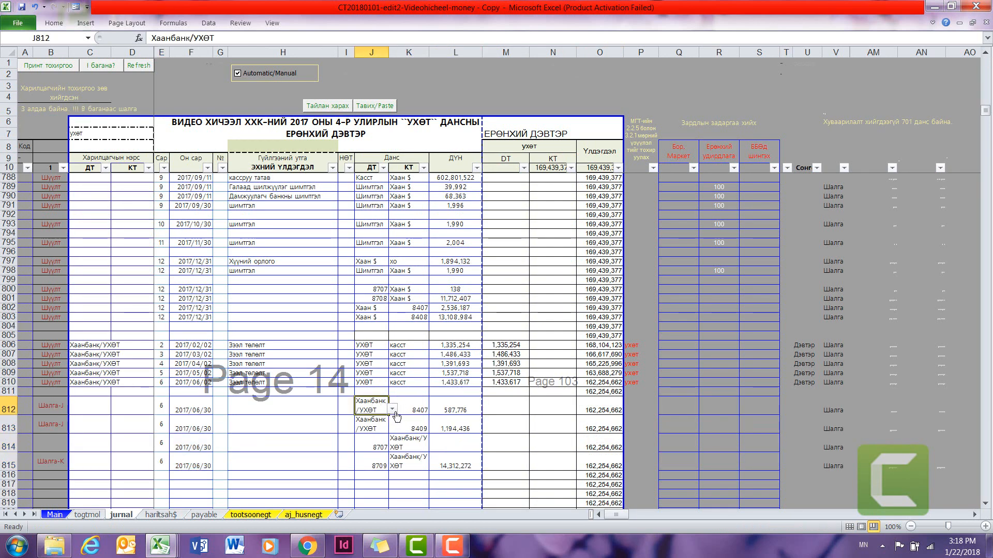
- Replace the pasted Хаанбанк/УХӨТ account names with УХӨТ in J812, J813, K814 and K815 of the journal
{"action": "type", "text": "У"}
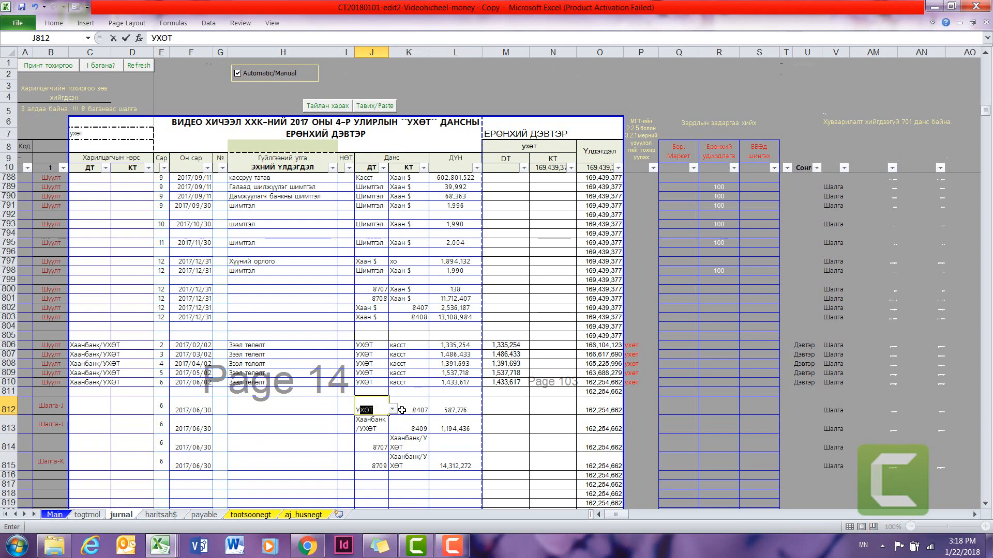
{"action": "key", "text": "Return"}
{"action": "type", "text": "У"}
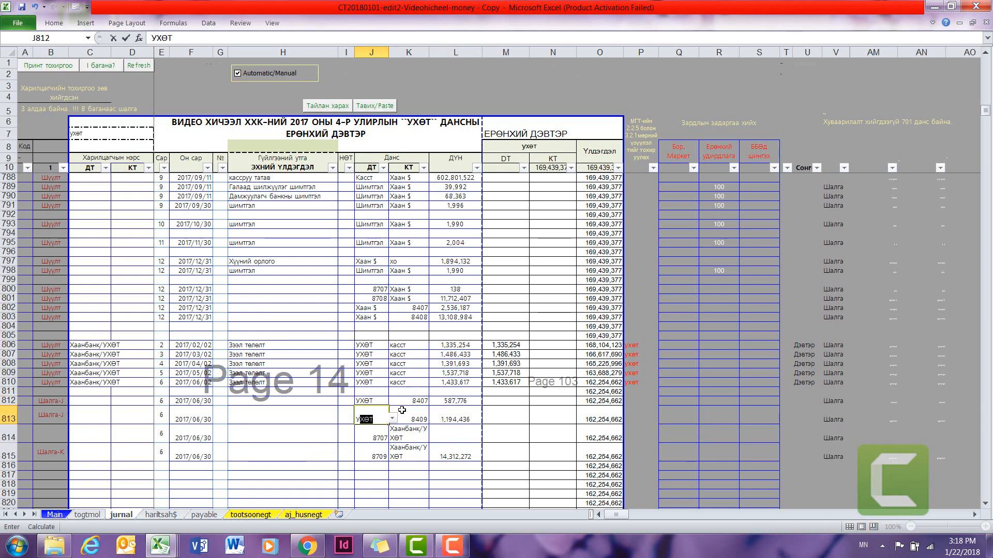
{"action": "key", "text": "Return"}
{"action": "key", "text": "Right"}
{"action": "type", "text": "У"}
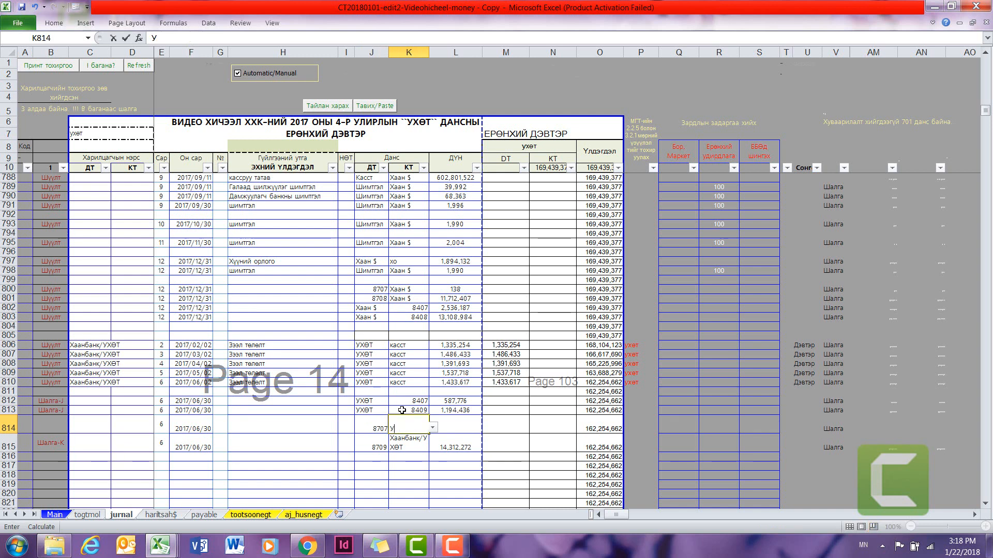
{"action": "type", "text": "хет"}
{"action": "key", "text": "Return"}
- Copy the counterparty name Хаанбанк/УХӨТ from C810 into debit cells C812:C813 and credit cell D815
{"action": "left_click", "coordinate": [96, 383]}
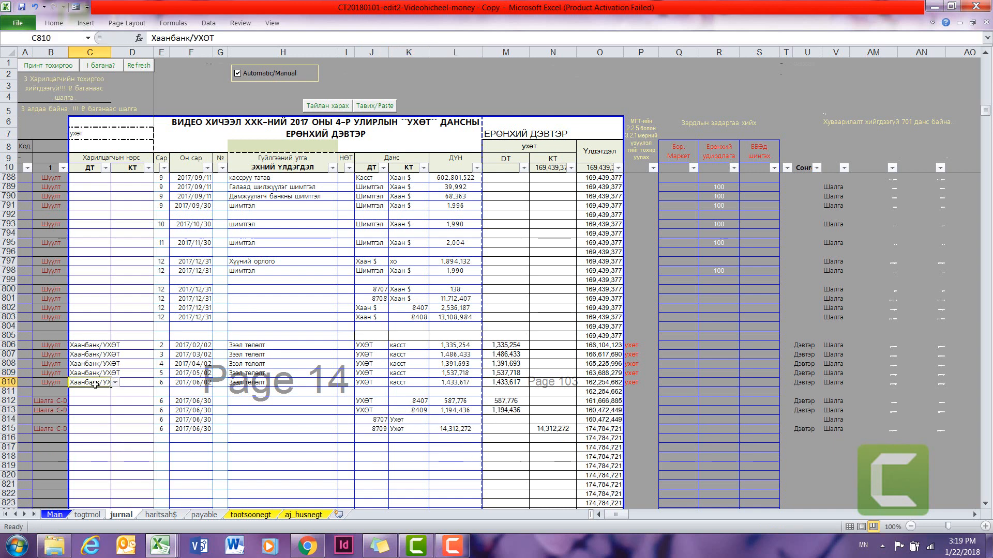
{"action": "key", "text": "ctrl+c"}
{"action": "left_click_drag", "start_coordinate": [96, 402], "coordinate": [96, 412]}
{"action": "key", "text": "ctrl+v"}
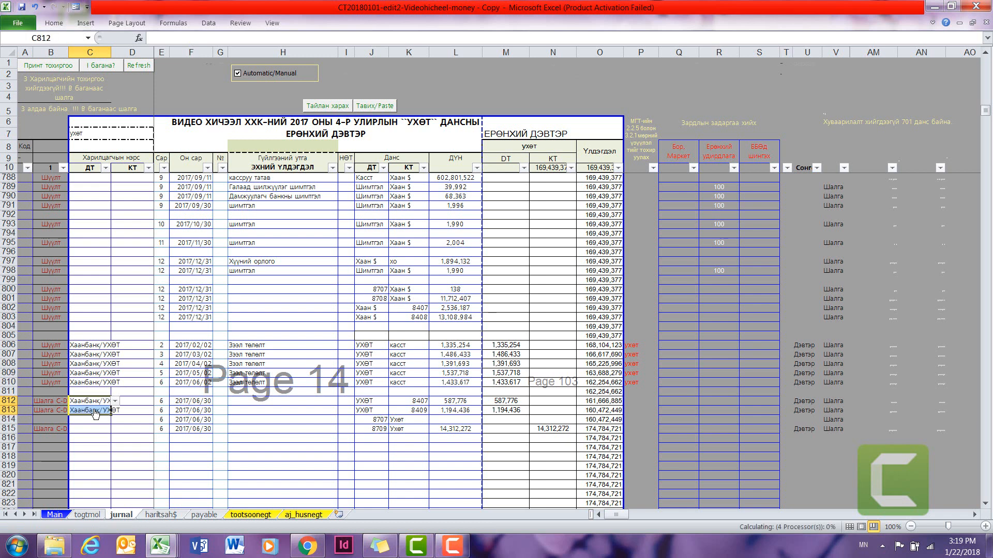
{"action": "left_click", "coordinate": [96, 412]}
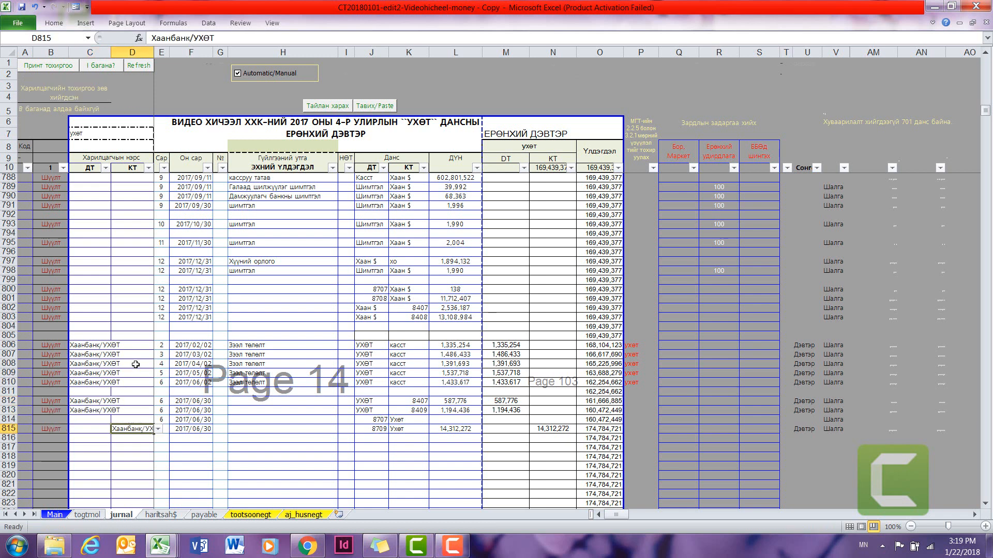
- Compare the loan payment entries in jurnal rows 806 to 810 and balance O810 with the payable sheet's tugrik balance in N23
{"action": "left_click", "coordinate": [259, 345]}
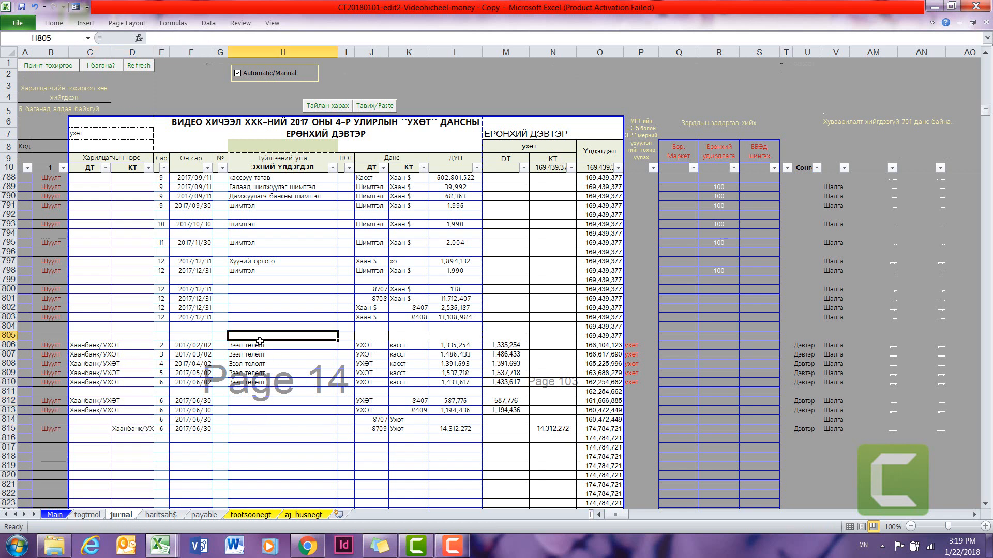
{"action": "left_click_drag", "start_coordinate": [371, 345], "coordinate": [595, 382]}
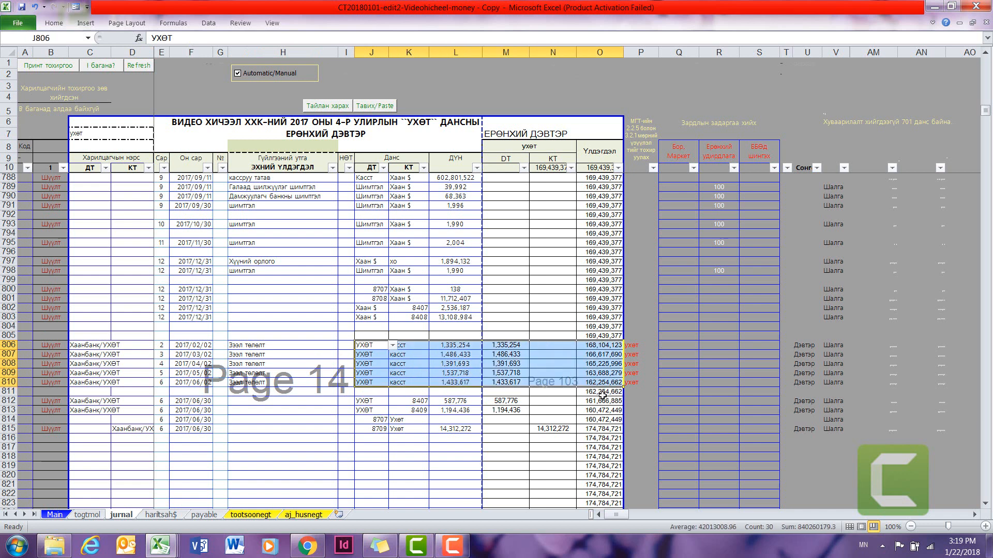
{"action": "left_click", "coordinate": [595, 383]}
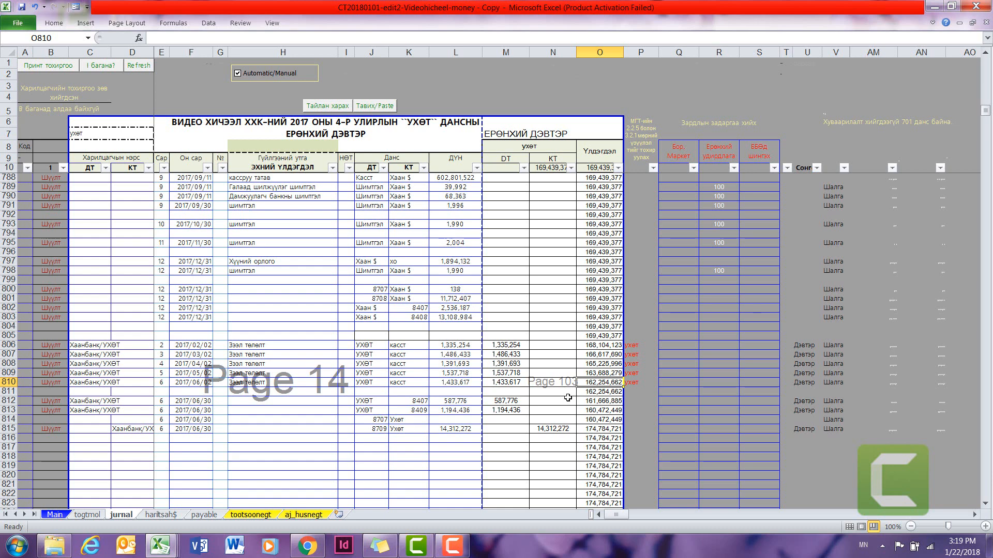
{"action": "left_click", "coordinate": [202, 515]}
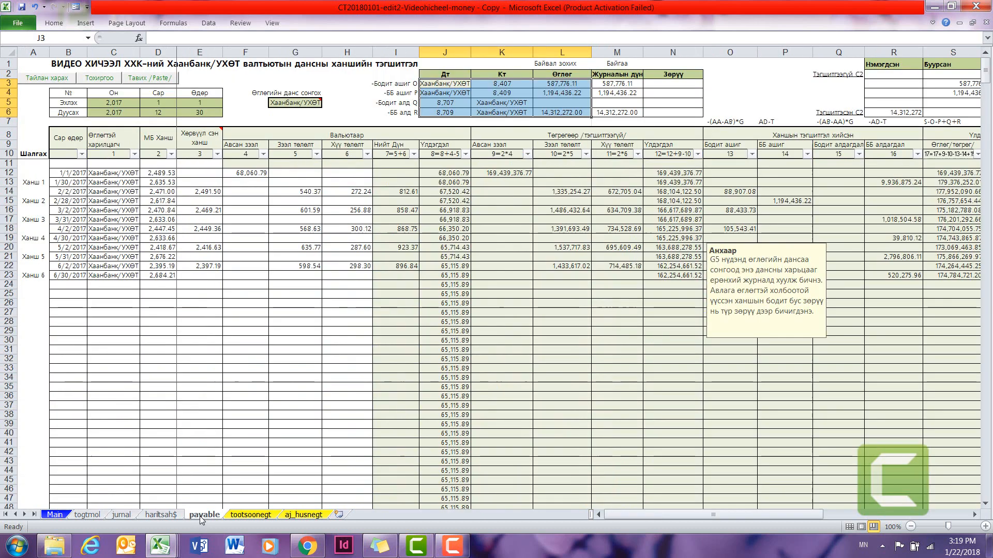
{"action": "left_click", "coordinate": [668, 276]}
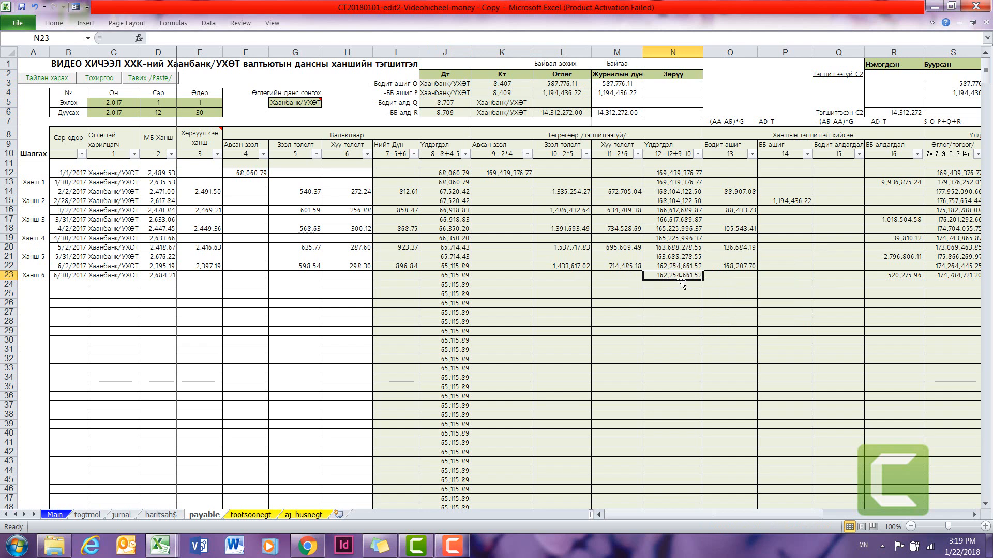
- Review the 2017/06/30 exchange-rate entries in jurnal rows 812 to 815 and the resulting УХӨТ balance in O815
{"action": "left_click", "coordinate": [249, 509]}
{"action": "left_click_drag", "start_coordinate": [191, 401], "coordinate": [442, 419]}
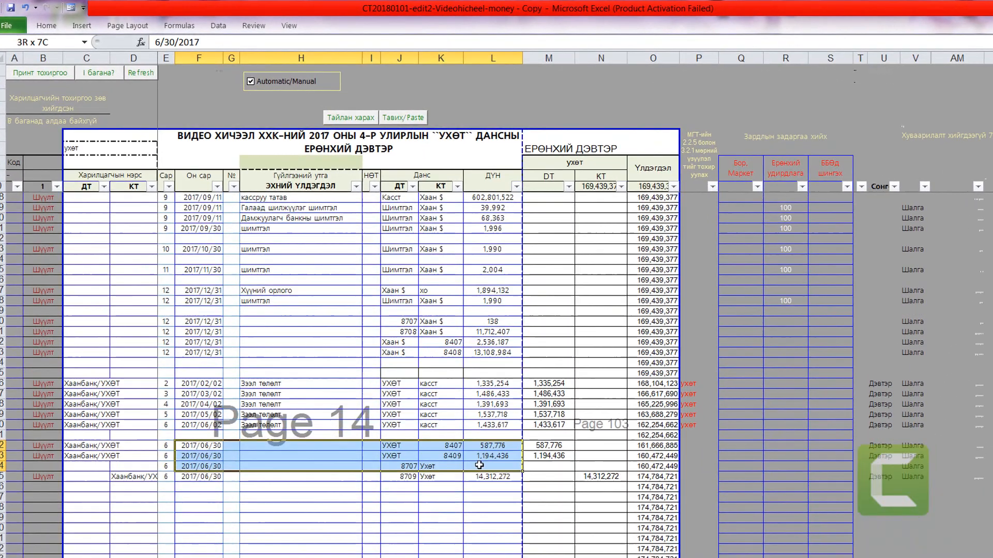
{"action": "left_click_drag", "start_coordinate": [479, 466], "coordinate": [486, 468]}
{"action": "left_click", "coordinate": [660, 477]}
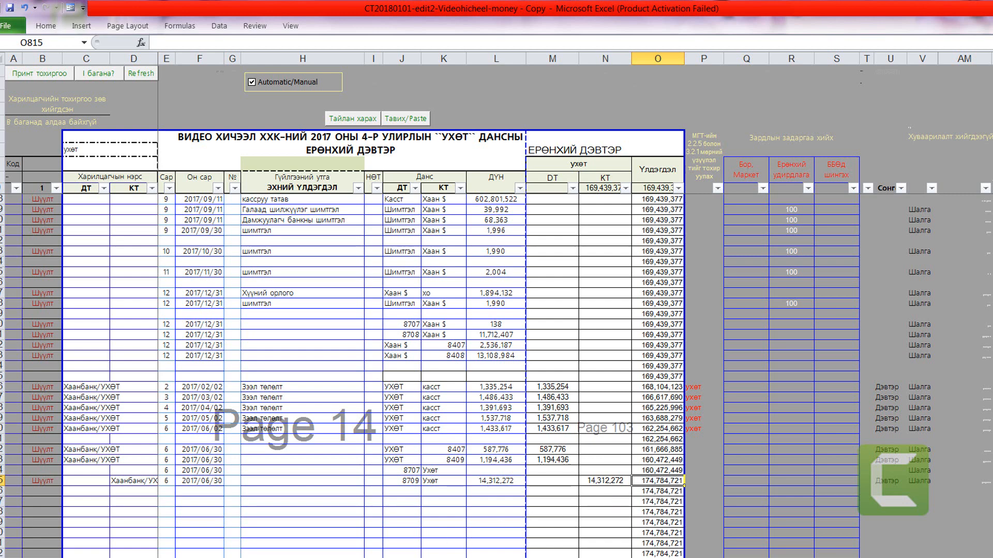
- Compare the two closing tugrik balances of 6/30/2017 in S23 and T23 on the payable sheet
{"action": "left_click", "coordinate": [440, 557]}
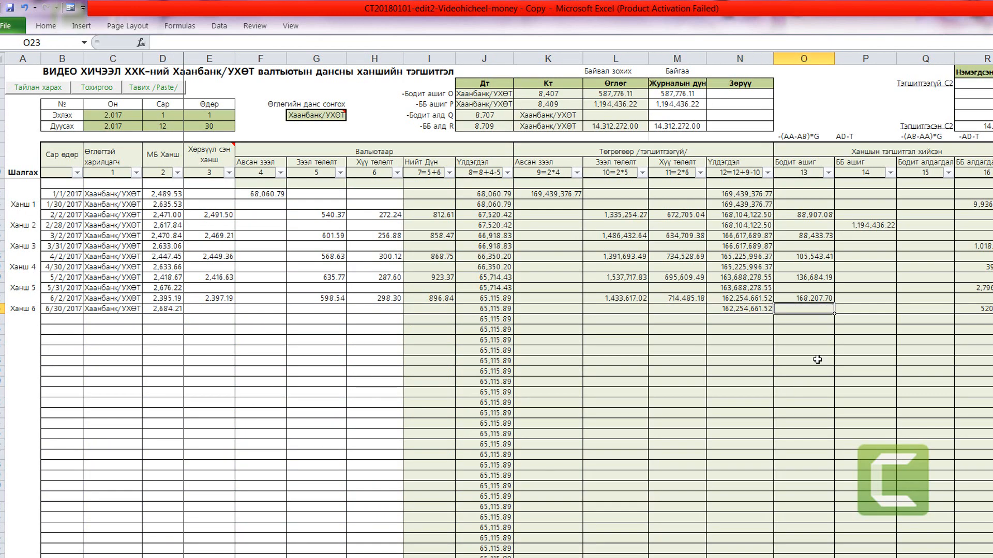
{"action": "scroll", "coordinate": [817, 360], "scroll_direction": "right", "scroll_amount": 2}
{"action": "left_click_drag", "start_coordinate": [728, 307], "coordinate": [795, 308]}
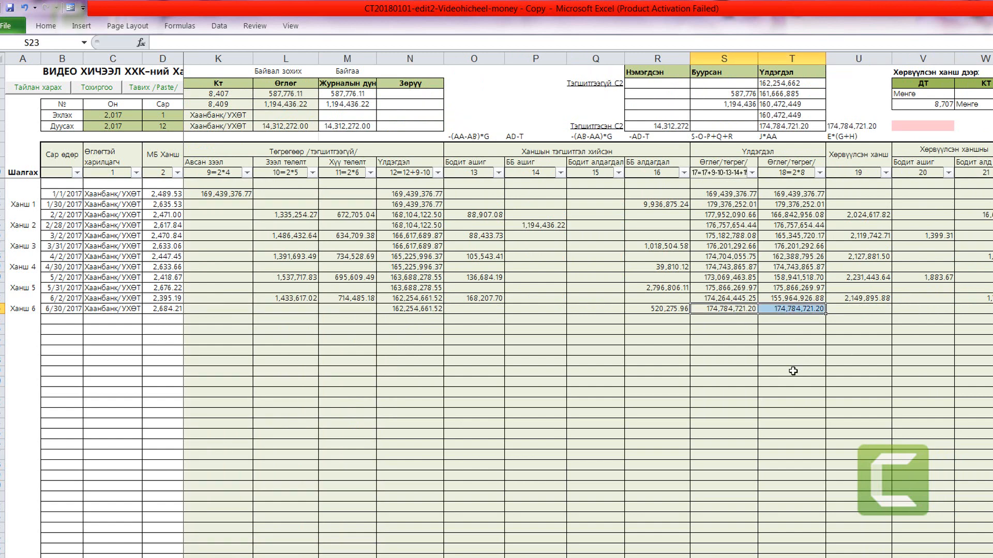
{"action": "key", "text": "Left"}
{"action": "key", "text": "Left"}
{"action": "key", "text": "Left"}
{"action": "key", "text": "Left"}
{"action": "key", "text": "Left"}
{"action": "key", "text": "Left"}
{"action": "key", "text": "Left"}
{"action": "key", "text": "Left"}
{"action": "key", "text": "Left"}
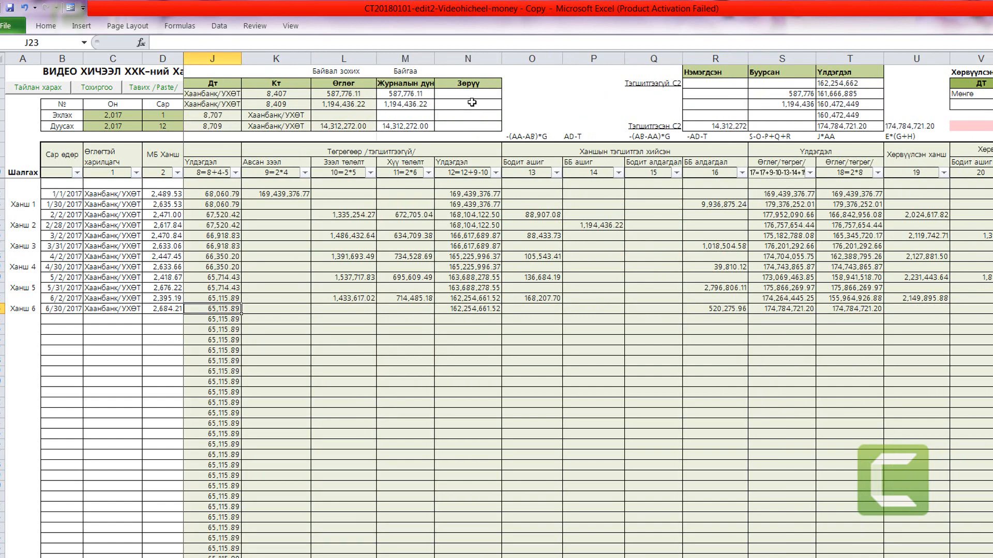
- Check the Зөрүү cells N3:N6 for differences between the calculated and journal amounts of the account chosen in G5
{"action": "left_click_drag", "start_coordinate": [468, 95], "coordinate": [468, 127]}
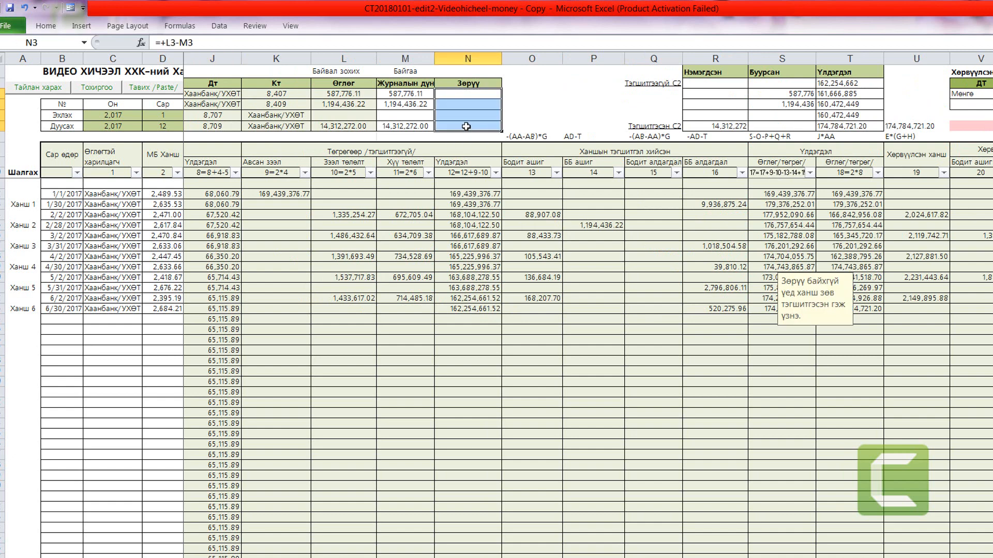
{"action": "scroll", "coordinate": [466, 127], "scroll_direction": "left", "scroll_amount": 3}
{"action": "left_click", "coordinate": [231, 115]}
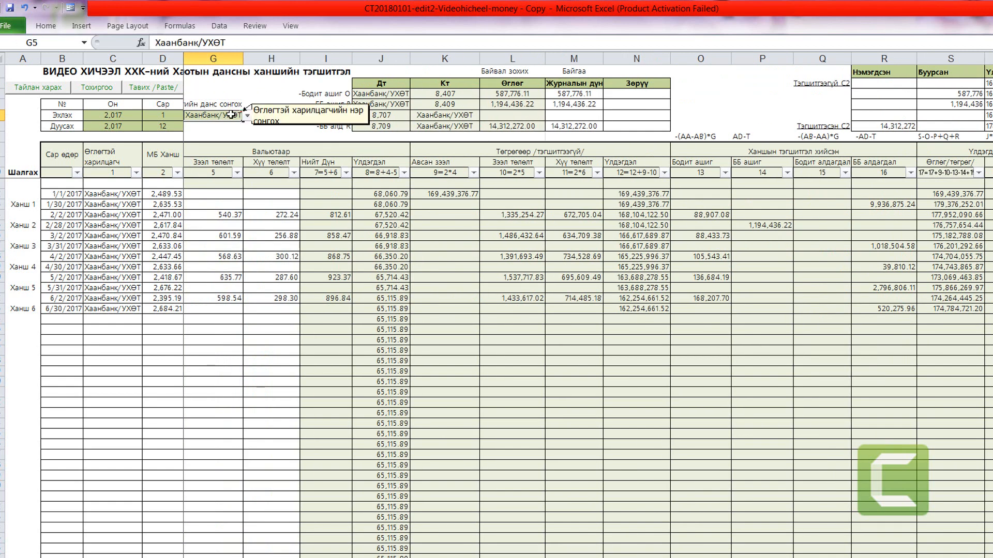
{"action": "left_click", "coordinate": [275, 130]}
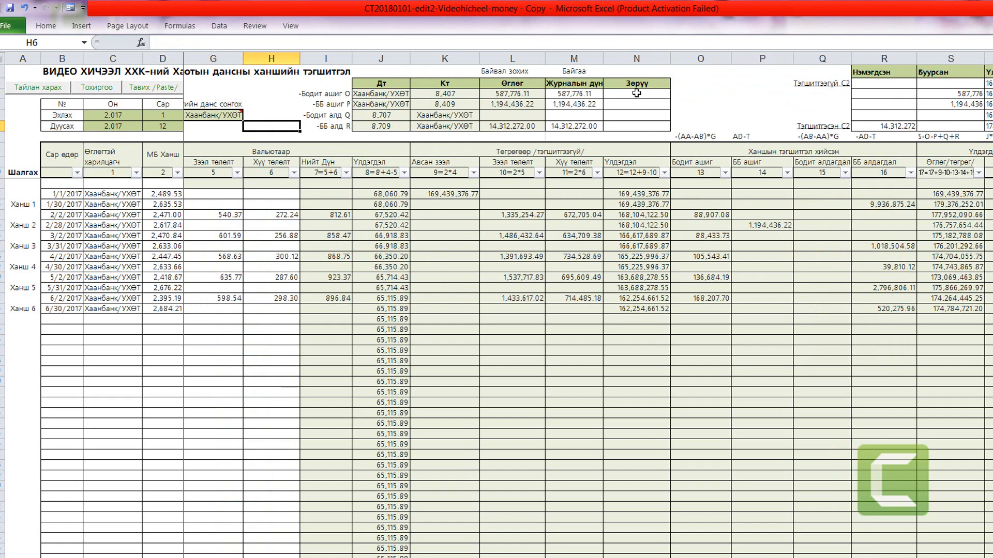
{"action": "left_click_drag", "start_coordinate": [636, 93], "coordinate": [628, 127]}
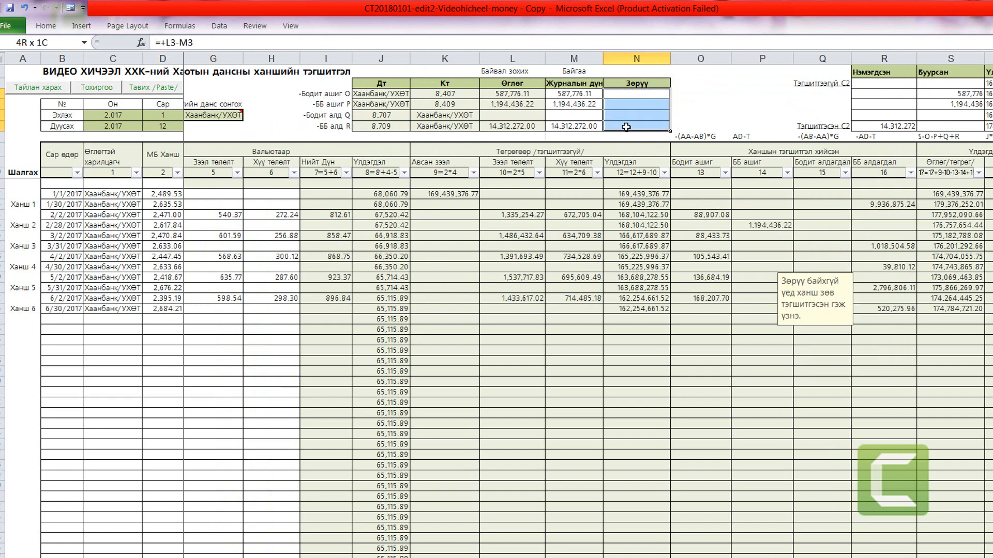
{"action": "left_click", "coordinate": [709, 103]}
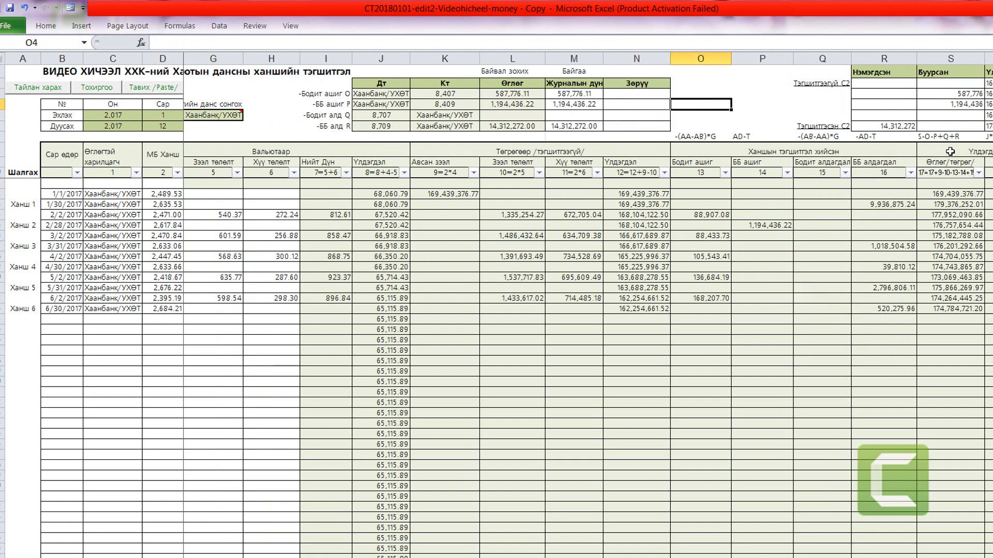
- Compare the unadjusted balance in N23 and adjusted balances in T6:U6 with the closing balances in S23:T23
{"action": "key", "text": "Right"}
{"action": "key", "text": "Right"}
{"action": "key", "text": "Right"}
{"action": "key", "text": "Right"}
{"action": "key", "text": "Right"}
{"action": "key", "text": "Right"}
{"action": "key", "text": "Right"}
{"action": "key", "text": "Right"}
{"action": "key", "text": "Right"}
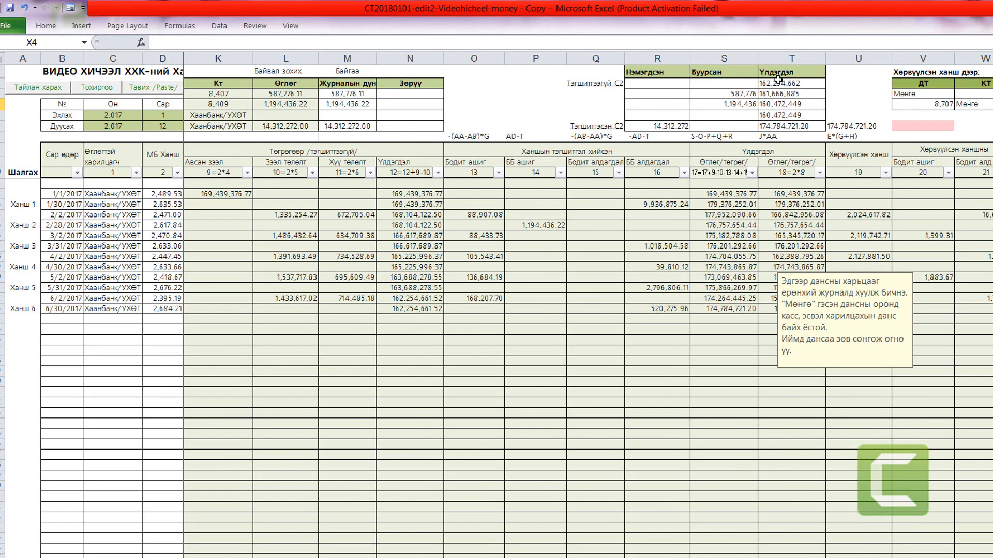
{"action": "left_click", "coordinate": [778, 80]}
{"action": "left_click", "coordinate": [412, 306]}
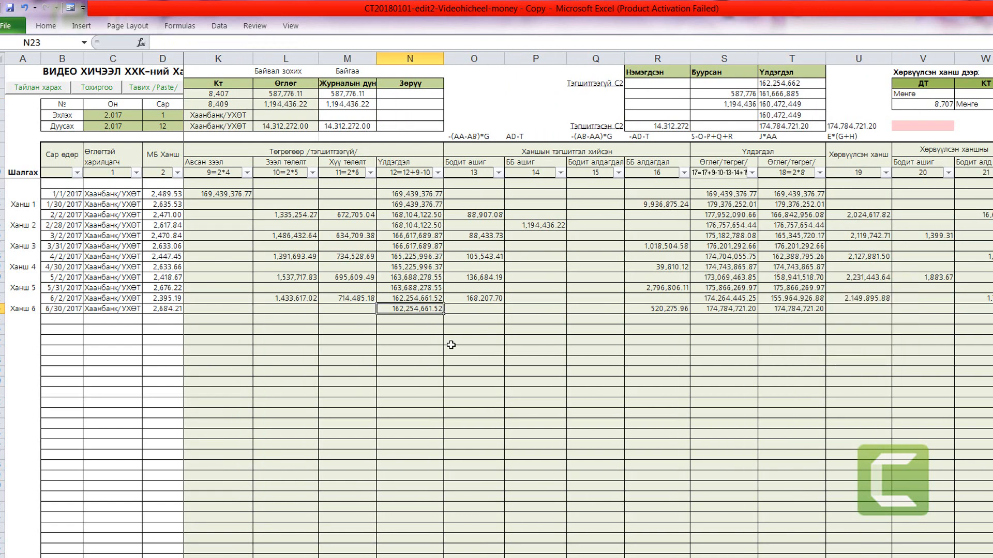
{"action": "left_click_drag", "start_coordinate": [757, 93], "coordinate": [677, 124]}
{"action": "left_click", "coordinate": [772, 127]}
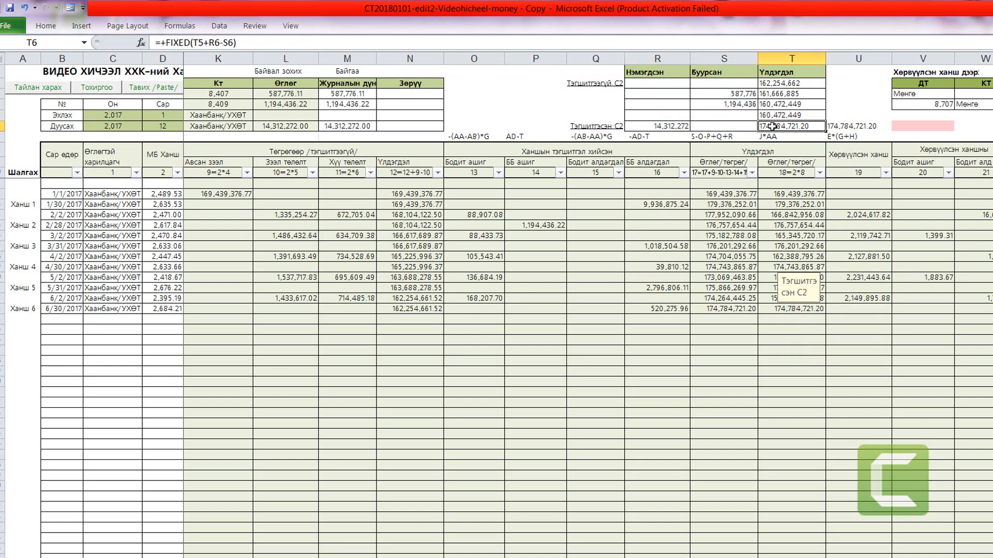
{"action": "left_click_drag", "start_coordinate": [849, 127], "coordinate": [802, 129]}
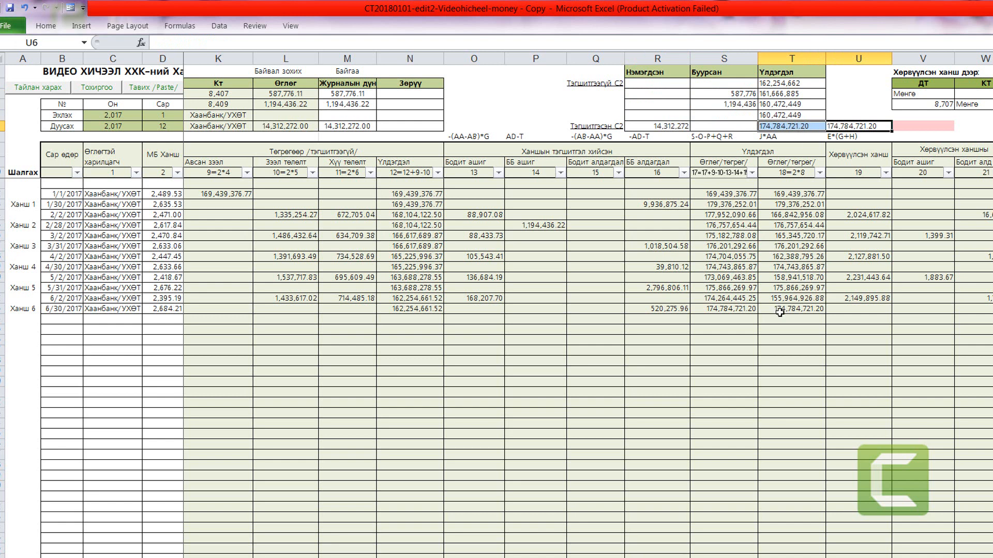
{"action": "left_click_drag", "start_coordinate": [796, 309], "coordinate": [745, 311]}
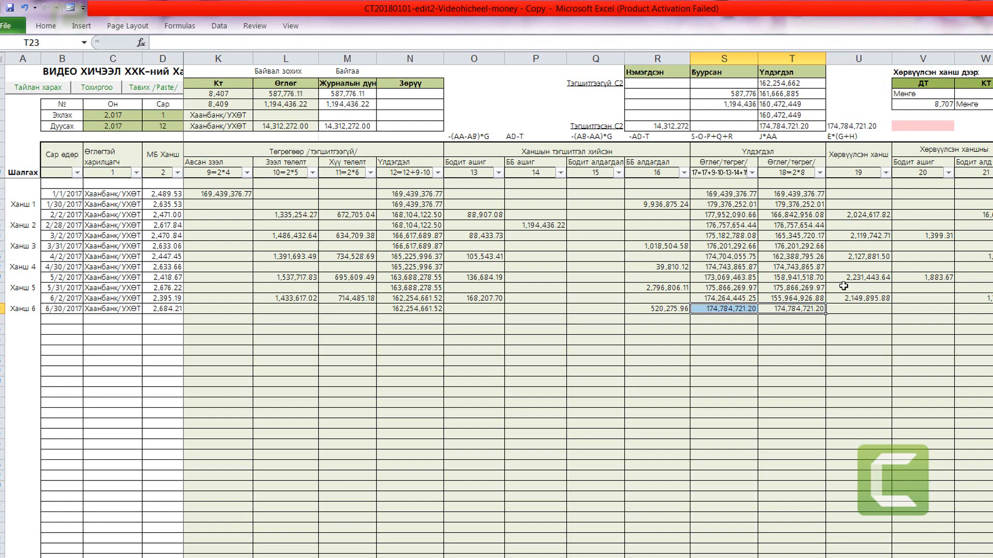
{"action": "double_click", "coordinate": [800, 309]}
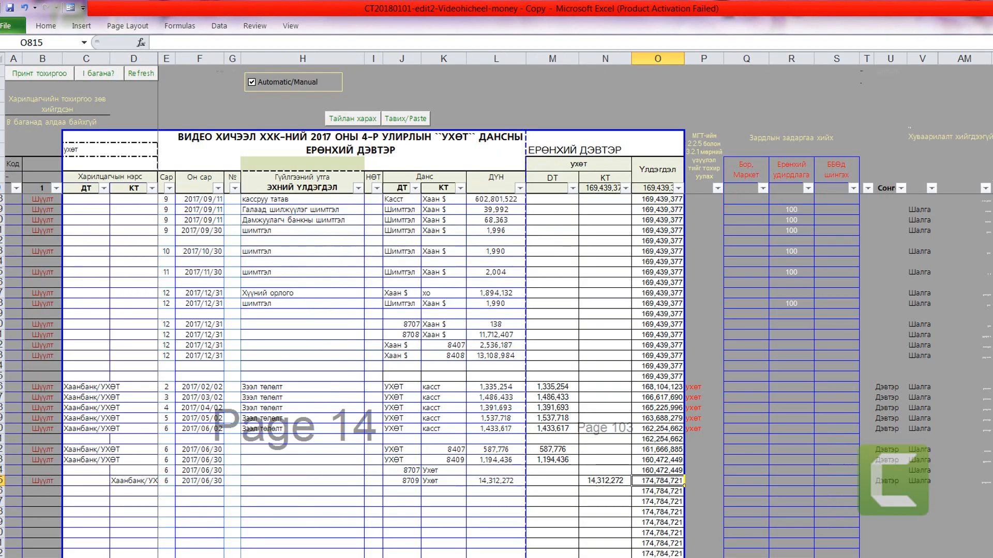
- Check Хаанбанк's opening balance, turnover and closing balance in row 230 of the receivables and payables report
{"action": "left_click", "coordinate": [171, 556]}
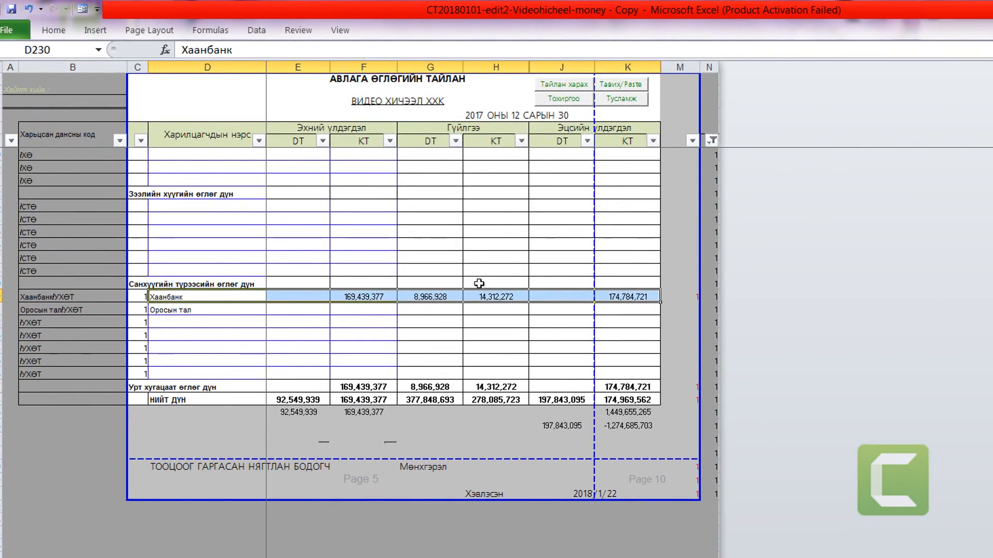
{"action": "left_click_drag", "start_coordinate": [506, 296], "coordinate": [368, 299]}
{"action": "left_click", "coordinate": [606, 298]}
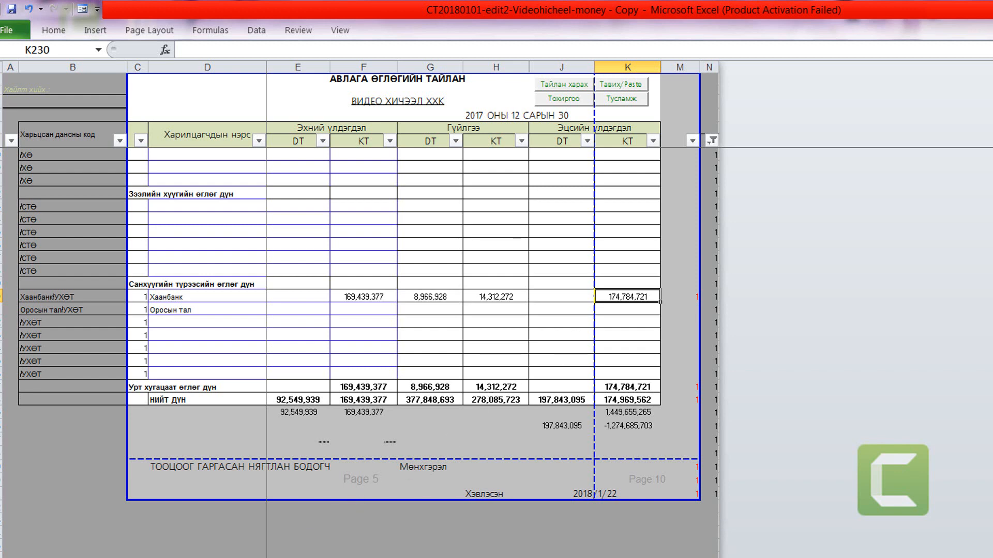
- Examine the converted exchange rates in E14:E23 on the payable sheet
{"action": "left_click", "coordinate": [459, 557]}
{"action": "left_click", "coordinate": [489, 437]}
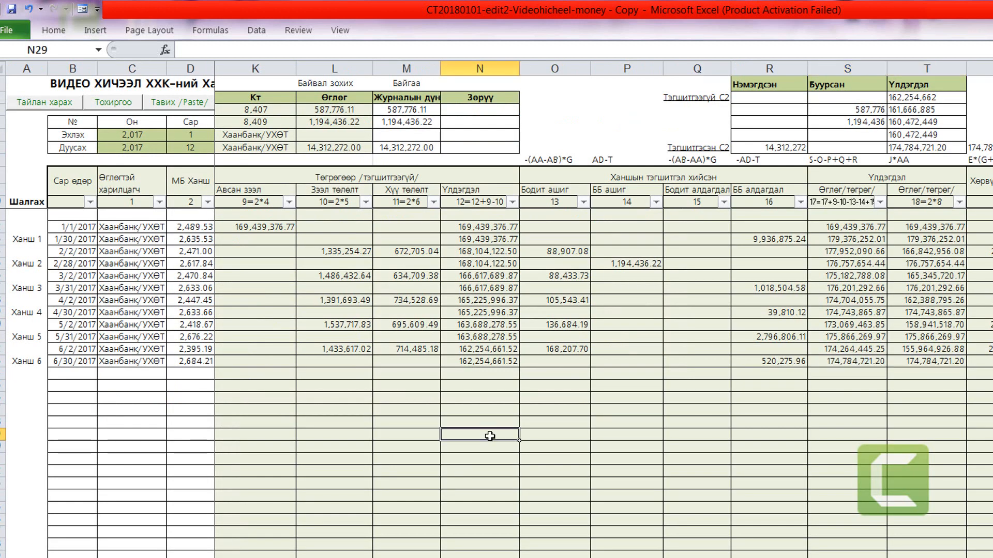
{"action": "key", "text": "Right"}
{"action": "key", "text": "Right"}
{"action": "key", "text": "Right"}
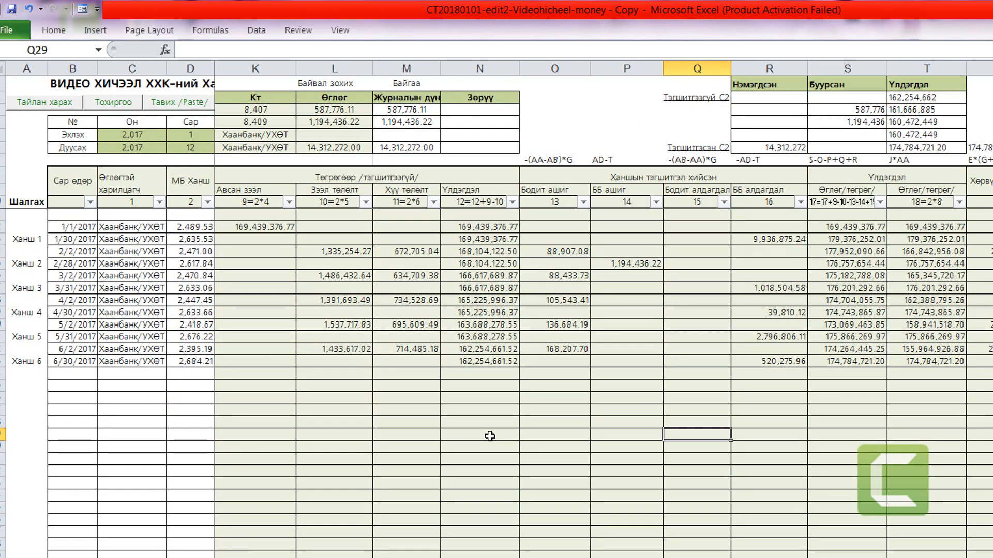
{"action": "key", "text": "Left"}
{"action": "key", "text": "Left"}
{"action": "key", "text": "Left"}
{"action": "key", "text": "Left"}
{"action": "key", "text": "Left"}
{"action": "key", "text": "Left"}
{"action": "key", "text": "Left"}
{"action": "key", "text": "Left"}
{"action": "key", "text": "Left"}
{"action": "key", "text": "Left"}
{"action": "key", "text": "Left"}
{"action": "key", "text": "Left"}
{"action": "left_click", "coordinate": [245, 253]}
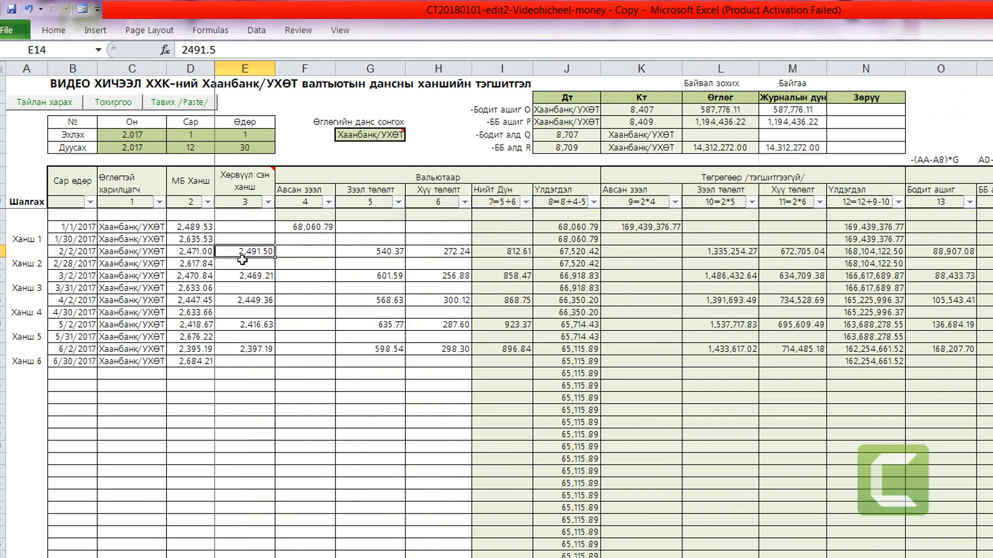
{"action": "left_click_drag", "start_coordinate": [242, 260], "coordinate": [231, 360]}
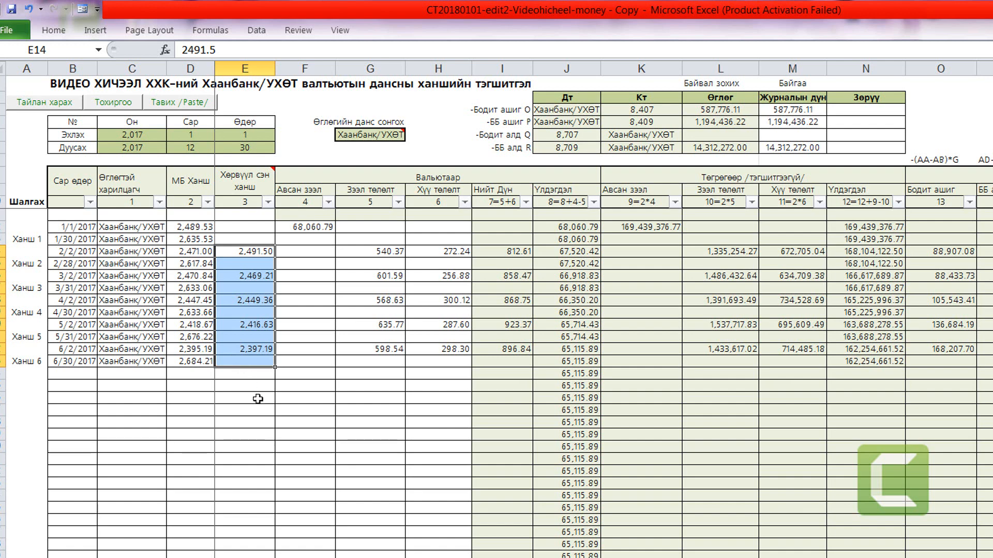
- Examine the actual gain and loss columns V and W, calculated at the conversion rate, down to row 23
{"action": "key", "text": "Right"}
{"action": "key", "text": "Right"}
{"action": "key", "text": "Right"}
{"action": "key", "text": "Right"}
{"action": "key", "text": "Right"}
{"action": "key", "text": "Right"}
{"action": "key", "text": "Right"}
{"action": "key", "text": "Right"}
{"action": "key", "text": "Right"}
{"action": "key", "text": "Right"}
{"action": "key", "text": "Right"}
{"action": "key", "text": "Right"}
{"action": "key", "text": "Right"}
{"action": "key", "text": "Right"}
{"action": "key", "text": "Right"}
{"action": "key", "text": "Right"}
{"action": "key", "text": "Right"}
{"action": "key", "text": "Right"}
{"action": "key", "text": "Right"}
{"action": "key", "text": "Right"}
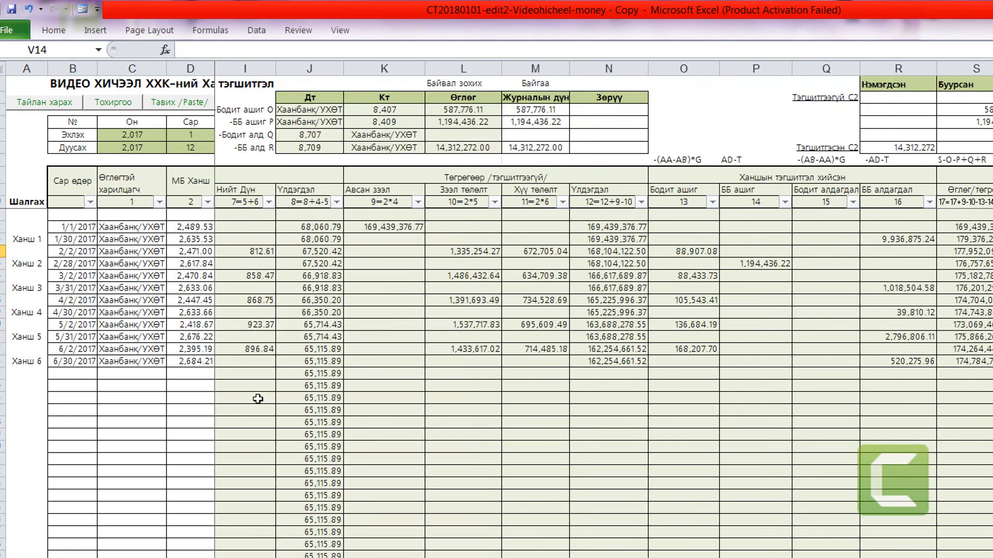
{"action": "key", "text": "Right"}
{"action": "key", "text": "Right"}
{"action": "key", "text": "Right"}
{"action": "key", "text": "Right"}
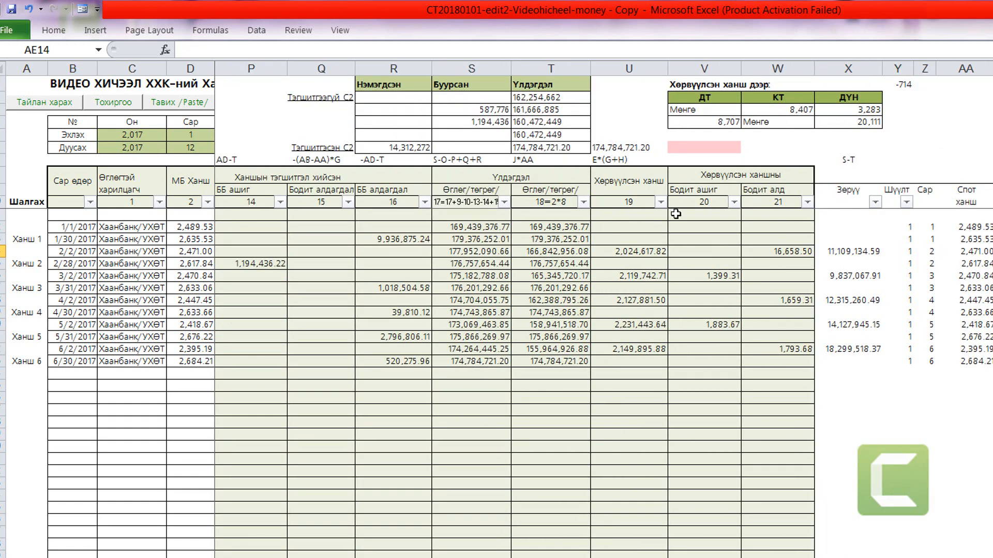
{"action": "left_click_drag", "start_coordinate": [700, 184], "coordinate": [709, 362]}
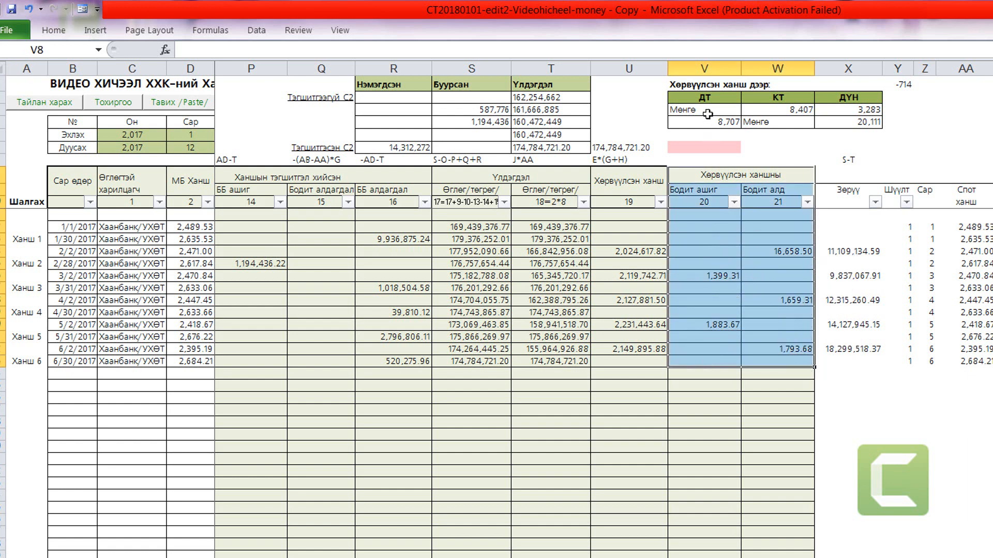
- Copy the conversion-rate gain and loss entries in V3:X4 and paste them into the journal starting at J818
{"action": "left_click_drag", "start_coordinate": [706, 111], "coordinate": [850, 120]}
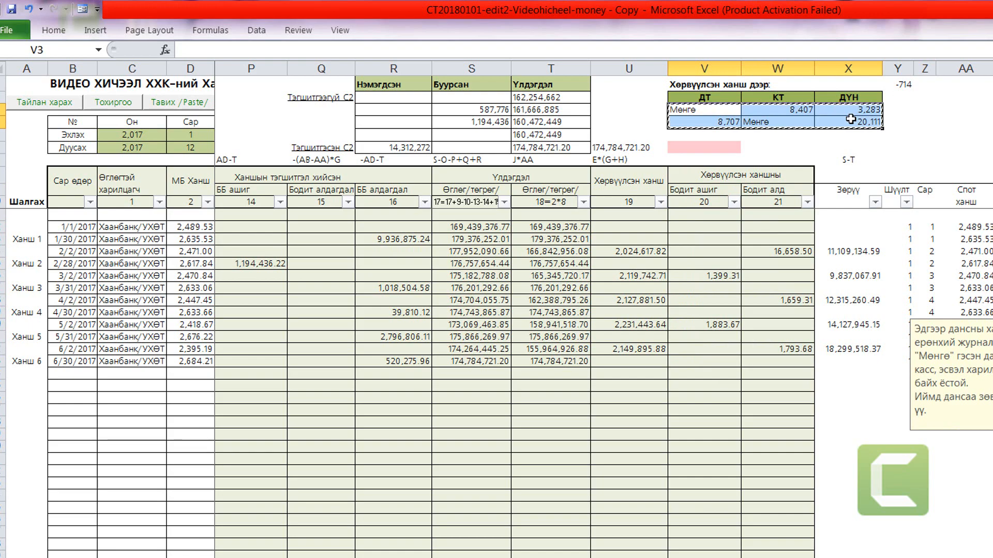
{"action": "key", "text": "ctrl+c"}
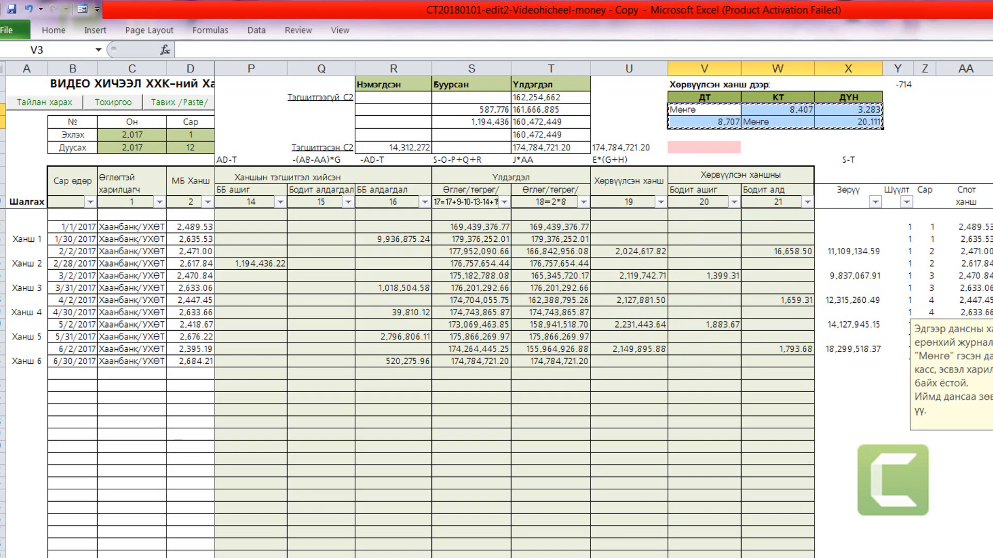
{"action": "left_click", "coordinate": [115, 546]}
{"action": "left_click", "coordinate": [386, 481]}
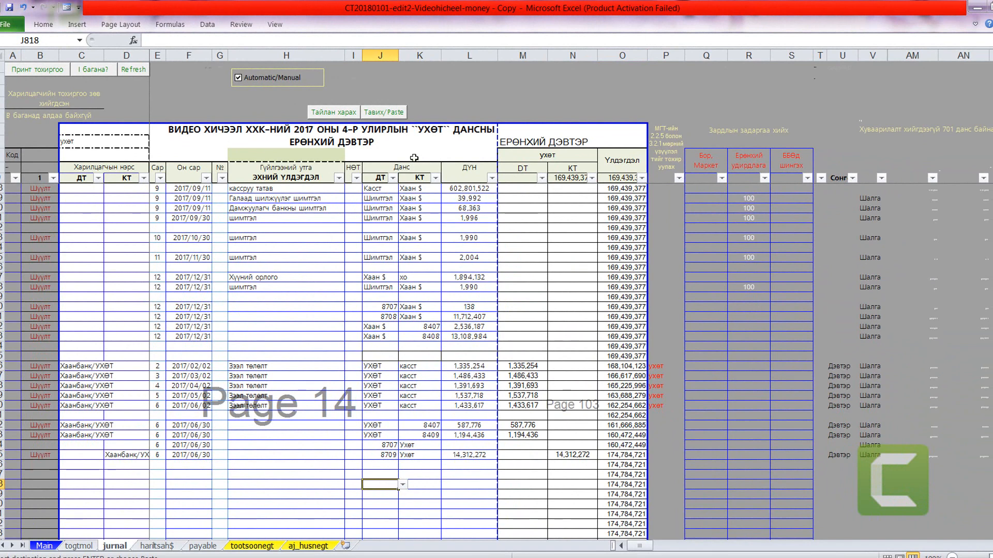
{"action": "left_click", "coordinate": [405, 117]}
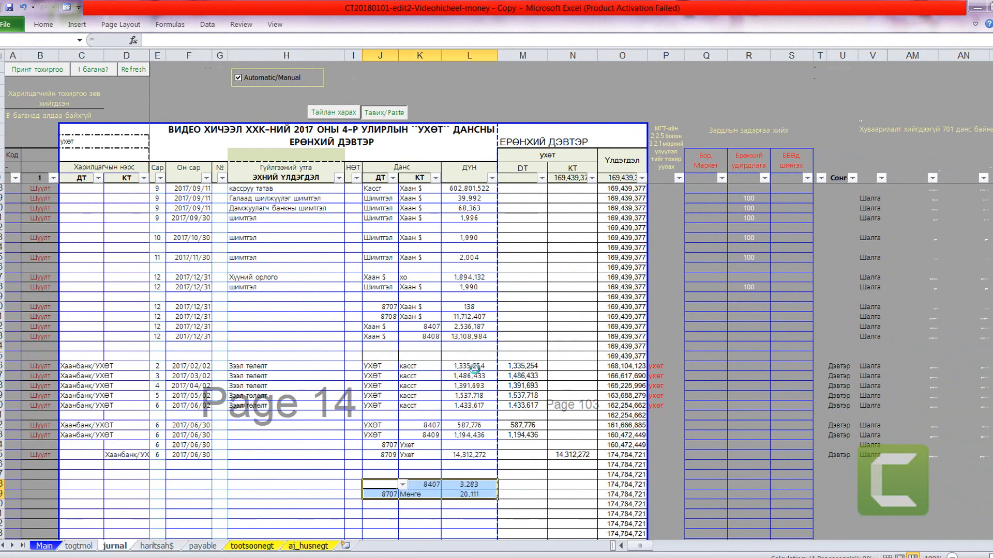
- Replace the placeholder account Мөнгө with касст in J818 and K819 of the journal
{"action": "scroll", "coordinate": [463, 373], "scroll_direction": "down", "scroll_amount": 4}
{"action": "left_click", "coordinate": [379, 415]}
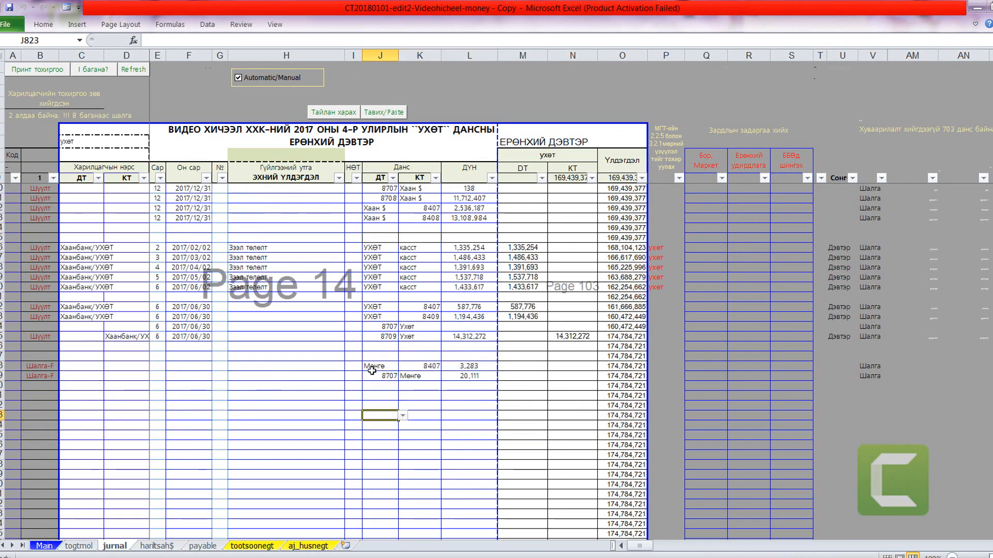
{"action": "left_click", "coordinate": [372, 368]}
{"action": "type", "text": "касст"}
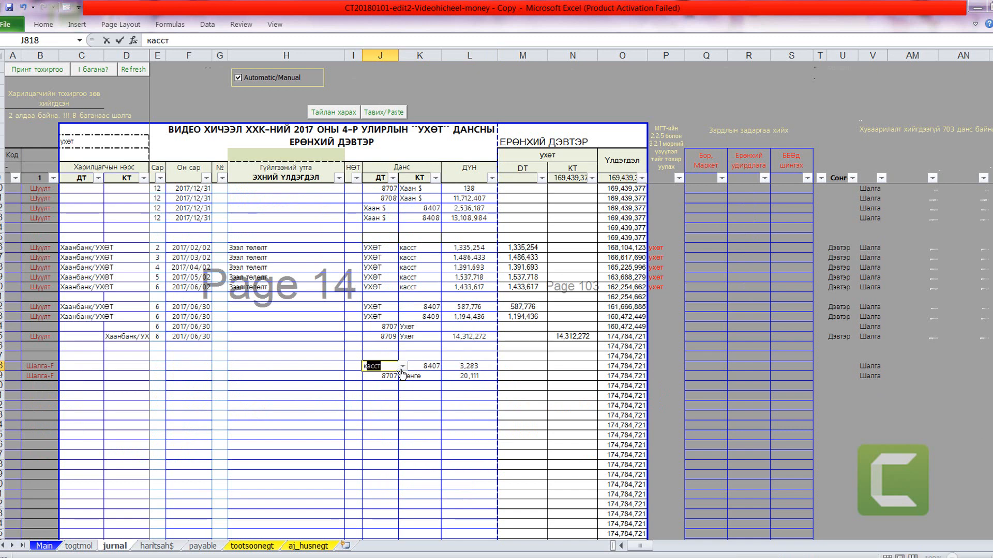
{"action": "key", "text": "Return"}
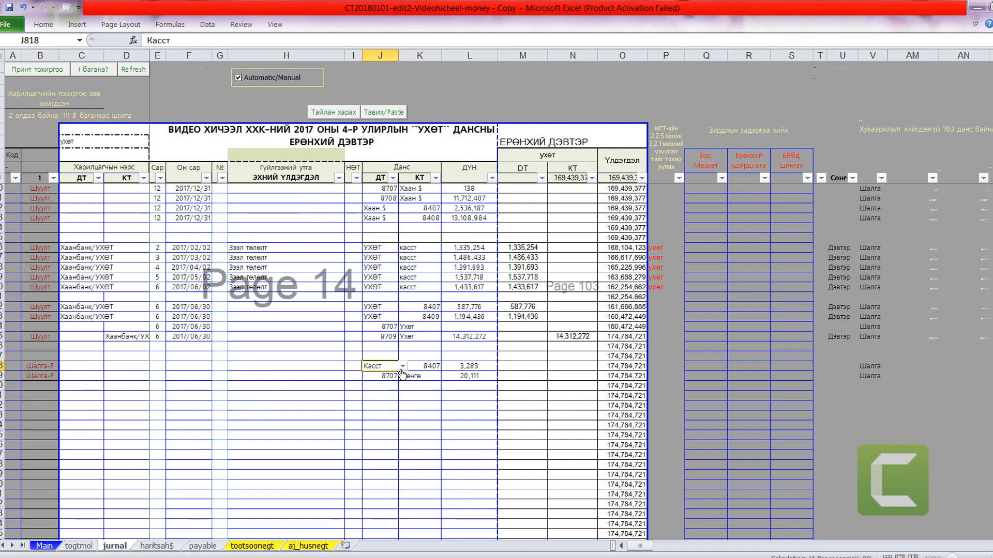
{"action": "key", "text": "Right"}
{"action": "key", "text": "Right"}
{"action": "key", "text": "Left"}
{"action": "type", "text": "к"}
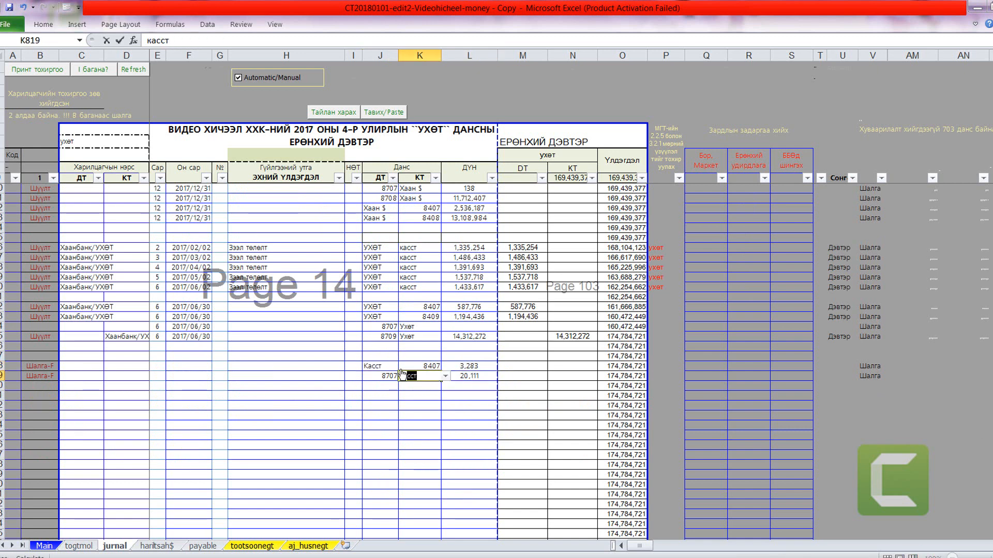
{"action": "key", "text": "Return"}
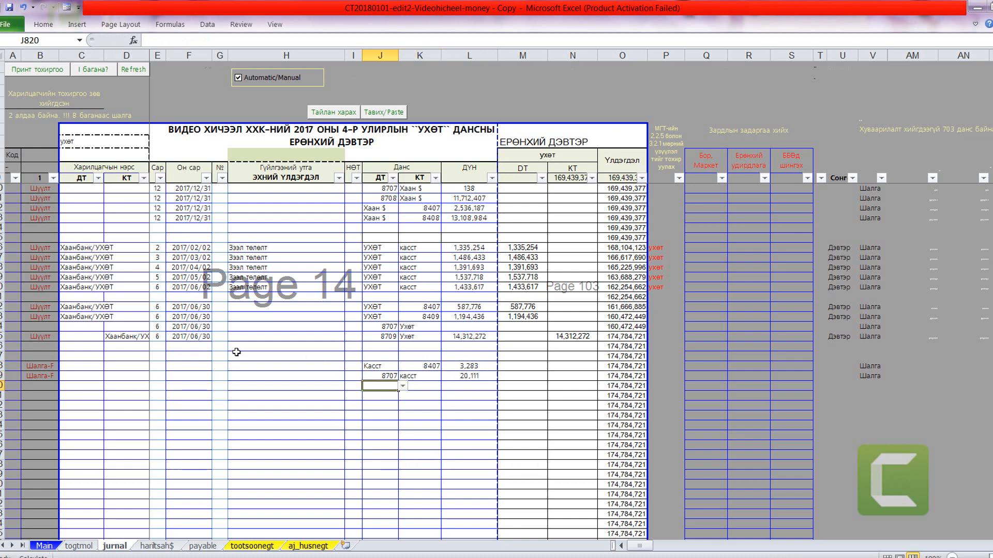
- Copy month 6 and date 2017/06/30 from E815:F815 into journal rows 818 and 819
{"action": "left_click_drag", "start_coordinate": [156, 337], "coordinate": [176, 334]}
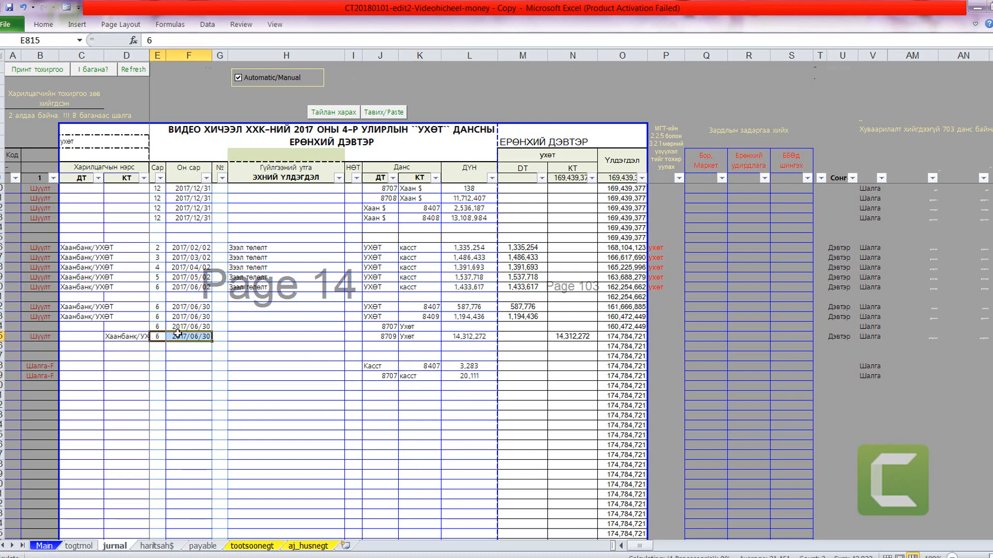
{"action": "key", "text": "ctrl+c"}
{"action": "left_click_drag", "start_coordinate": [158, 366], "coordinate": [158, 376]}
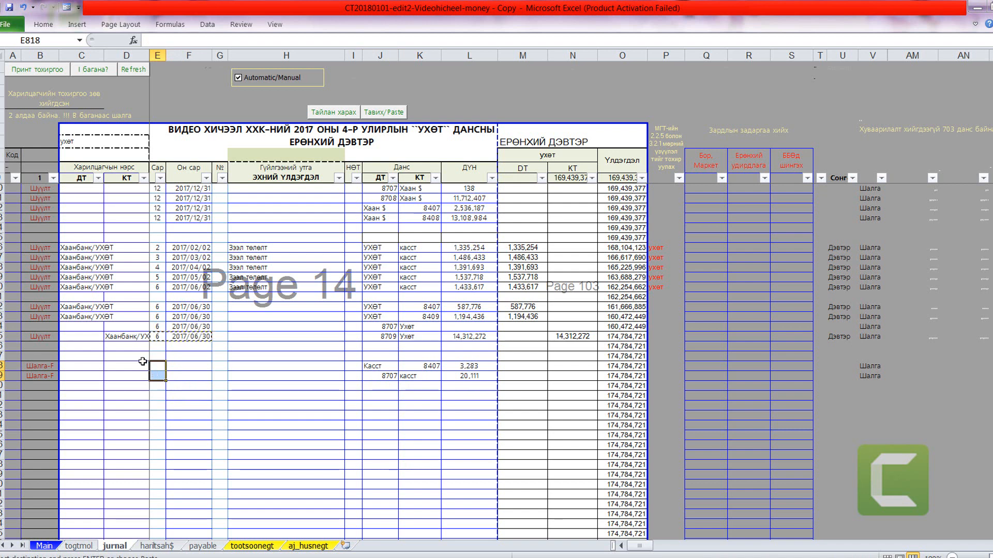
{"action": "key", "text": "Return"}
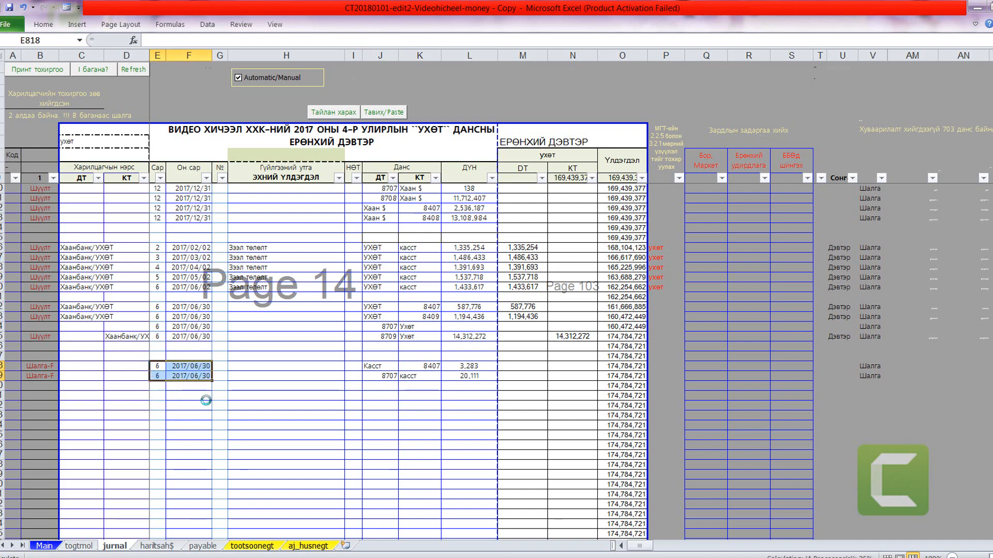
- Review the dates, accounts and amounts of the conversion-rate gain and loss entries in journal rows 818 and 819
{"action": "left_click", "coordinate": [382, 366]}
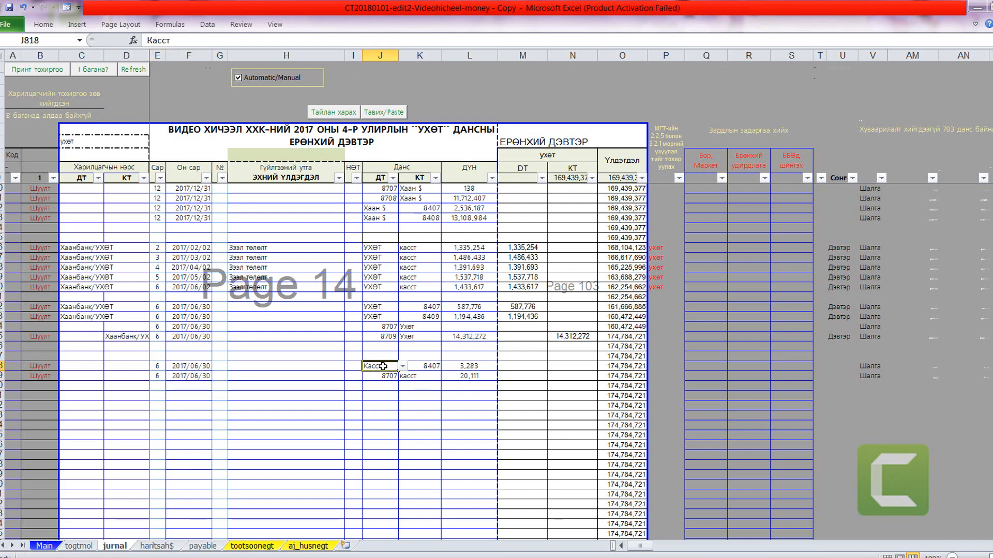
{"action": "left_click", "coordinate": [420, 376]}
{"action": "left_click", "coordinate": [467, 376]}
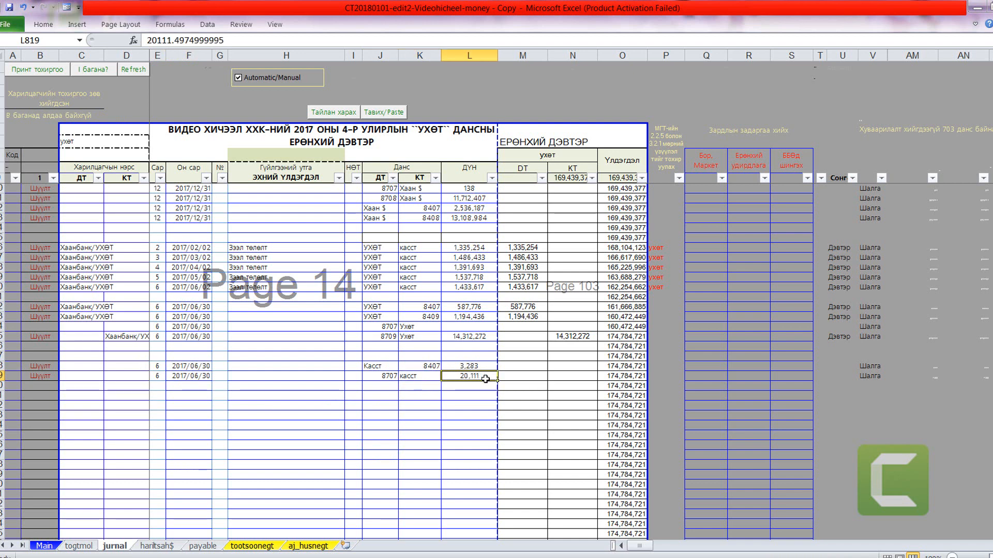
{"action": "left_click_drag", "start_coordinate": [378, 369], "coordinate": [454, 379]}
{"action": "left_click_drag", "start_coordinate": [160, 368], "coordinate": [468, 376]}
{"action": "left_click", "coordinate": [463, 412]}
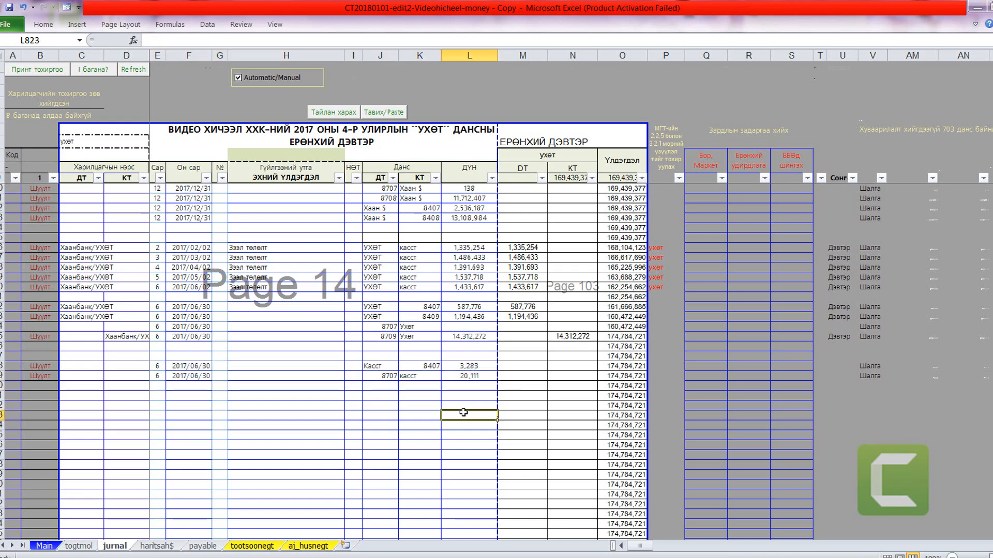
- Return to the payable sheet and open the receivables exchange-rate adjustment report, Авлагын ханш тэгшитгэх
{"action": "left_click", "coordinate": [212, 548]}
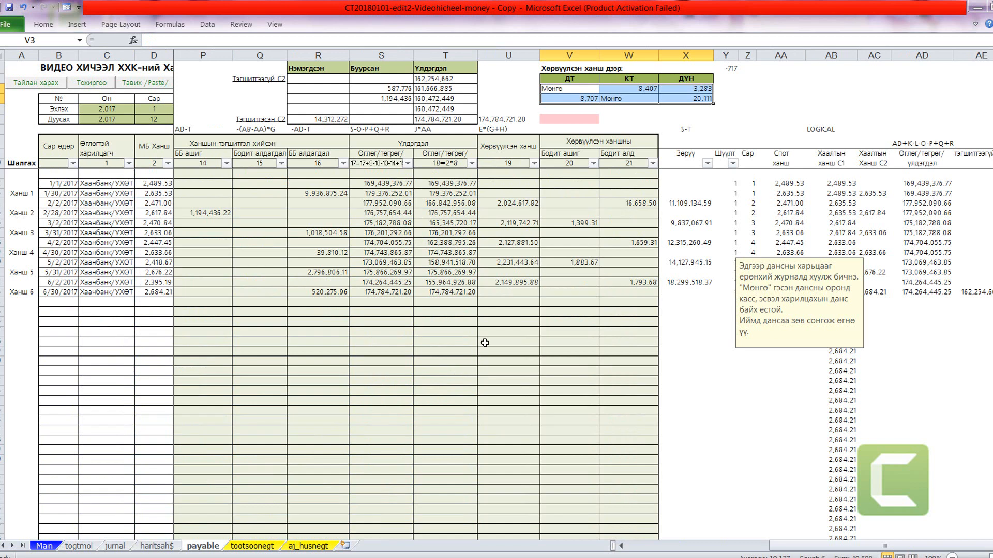
{"action": "left_click_drag", "start_coordinate": [566, 342], "coordinate": [28, 375]}
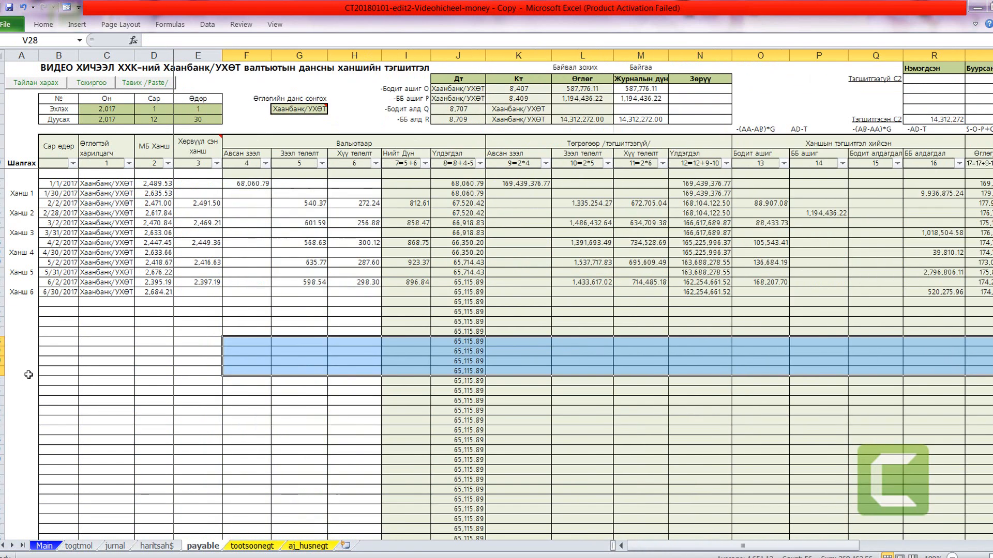
{"action": "left_click", "coordinate": [42, 84]}
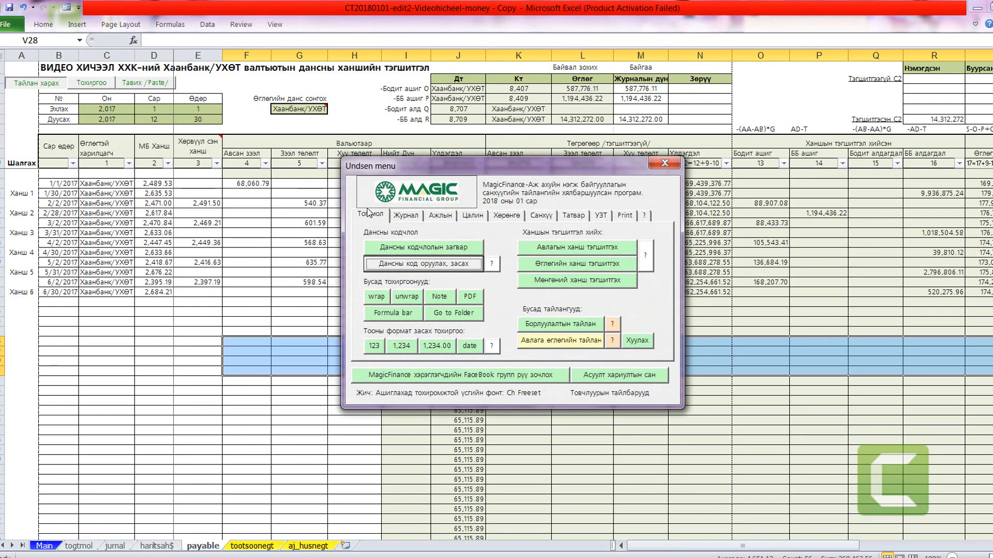
{"action": "left_click", "coordinate": [569, 249]}
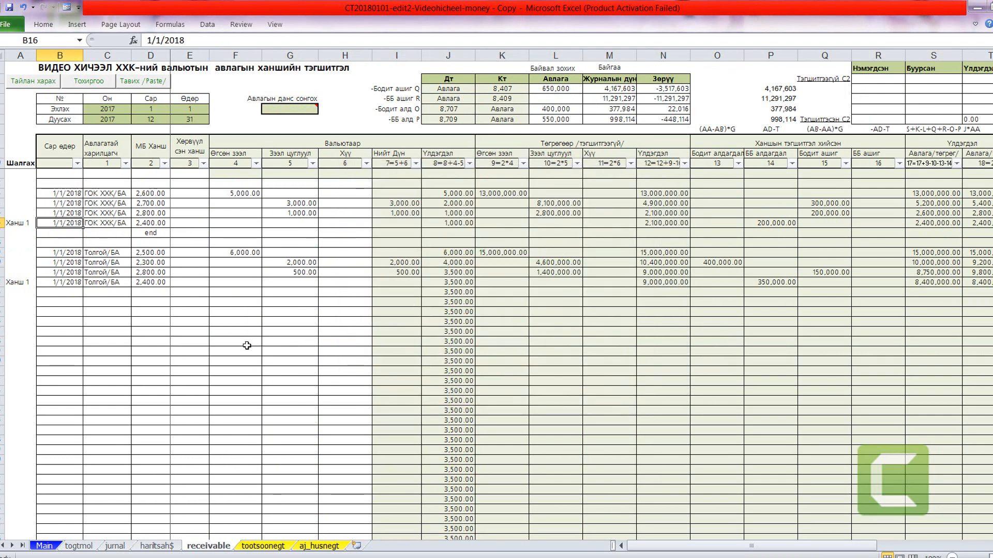
- Examine the sample foreign-currency receivable data in B13:H37 of the receivable sheet
{"action": "left_click", "coordinate": [237, 361]}
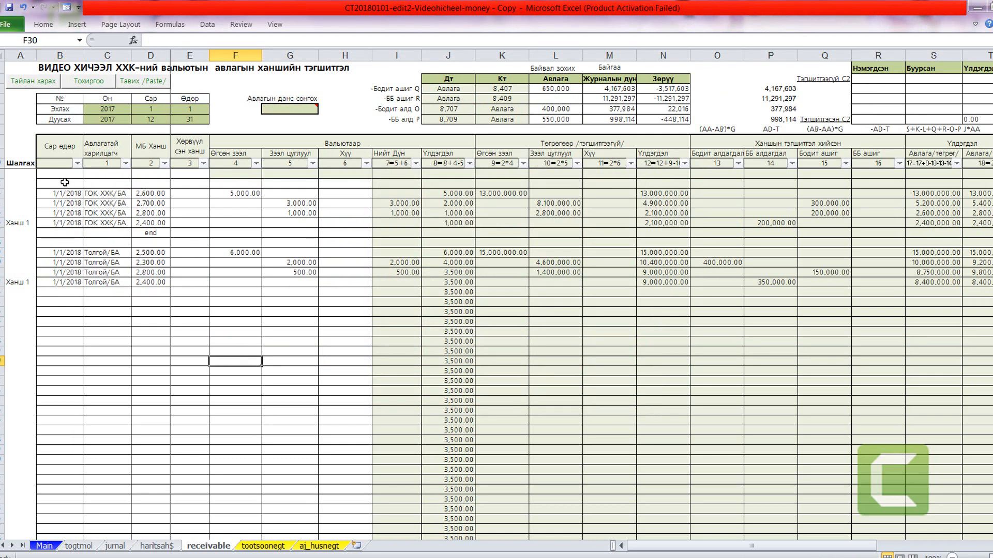
{"action": "left_click_drag", "start_coordinate": [60, 194], "coordinate": [361, 434]}
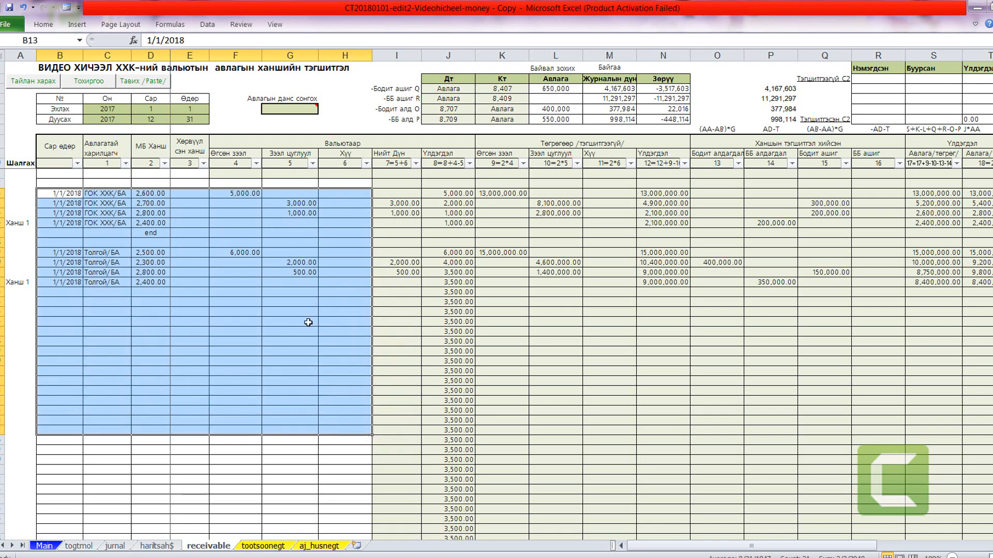
{"action": "left_click", "coordinate": [237, 391]}
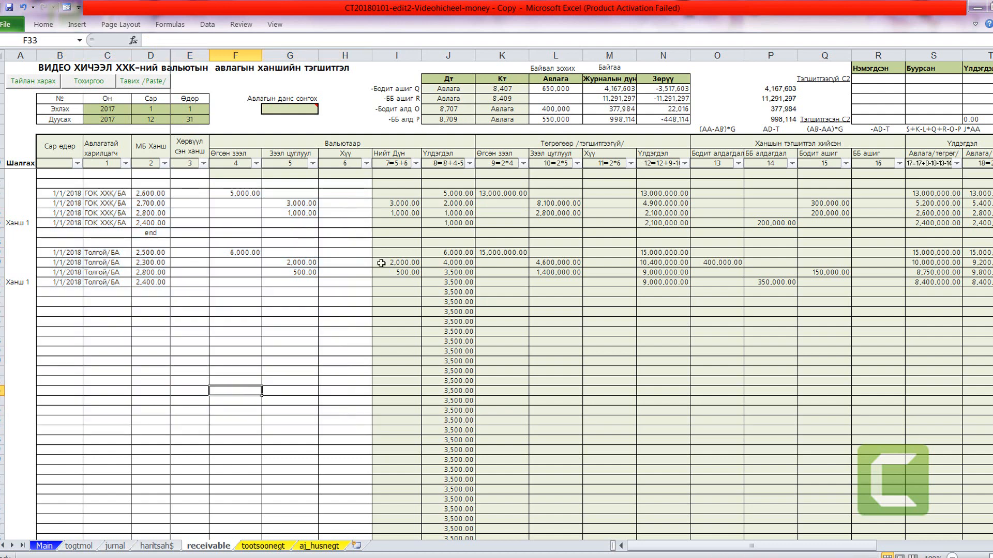
{"action": "left_click", "coordinate": [232, 333]}
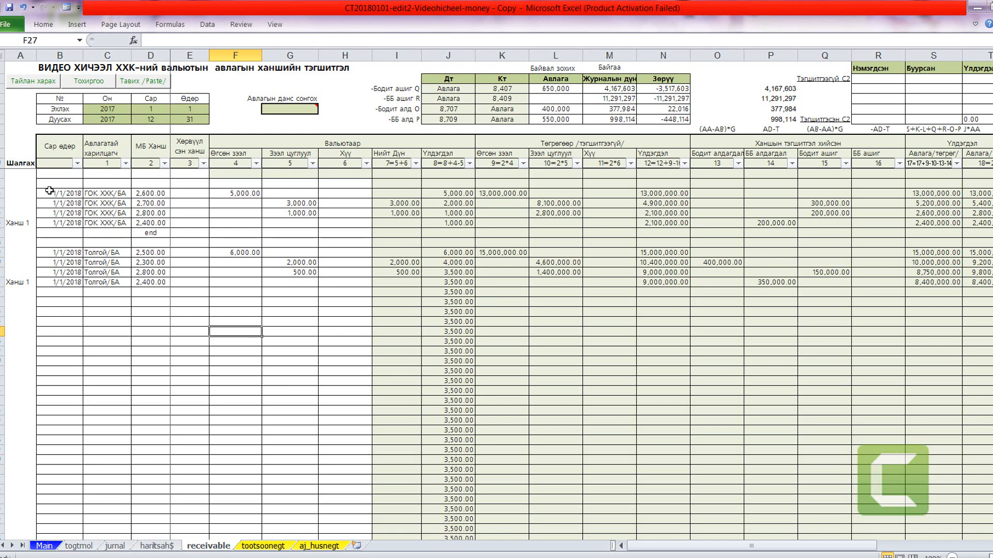
- Check the ГОК ХХК/БА receivable rows in B13:H16 and move the note on the end marker in D17 clear of the data
{"action": "left_click_drag", "start_coordinate": [51, 193], "coordinate": [341, 227]}
{"action": "left_click", "coordinate": [160, 233]}
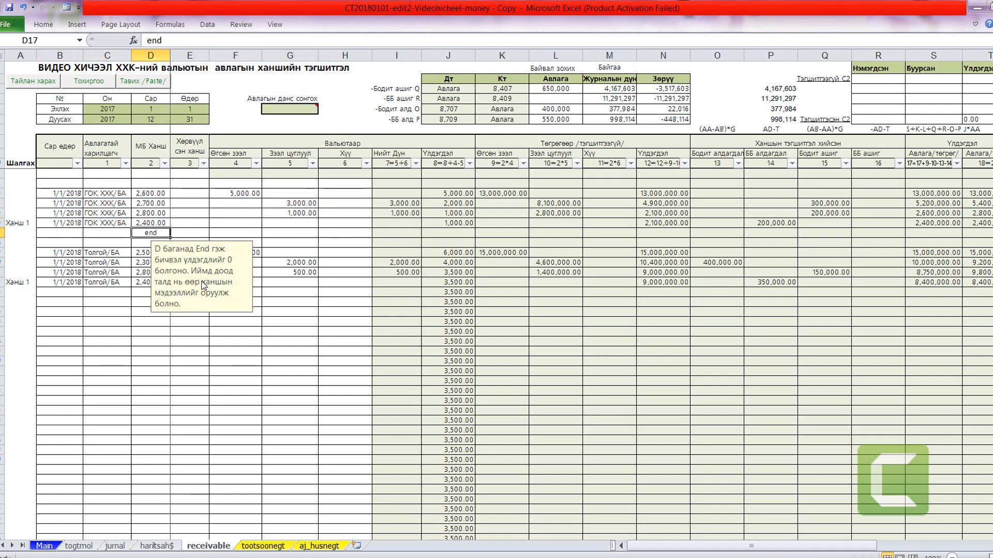
{"action": "left_click_drag", "start_coordinate": [233, 313], "coordinate": [343, 398]}
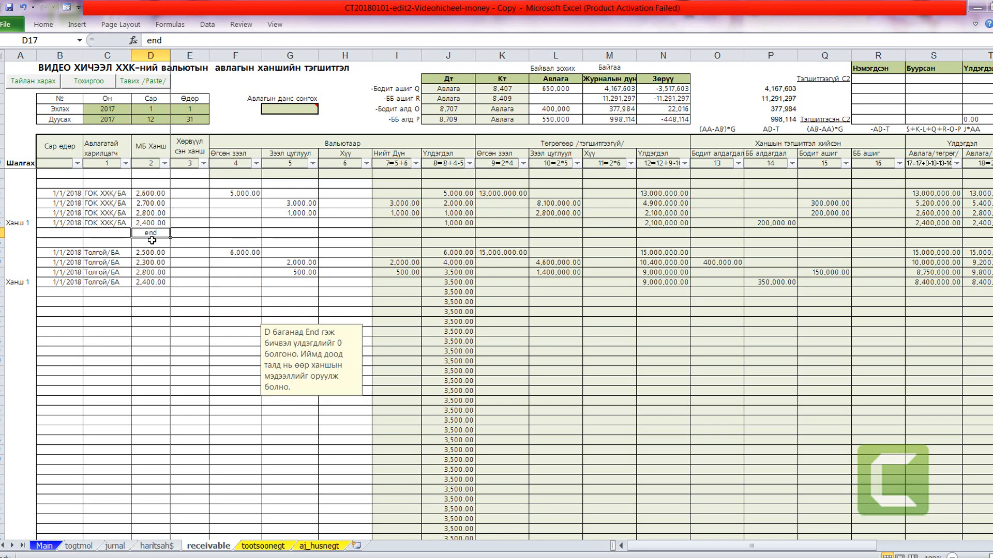
- Examine the end-marker row 17 across the currency, tugrik balance and rate adjustment columns, returning to D17
{"action": "key", "text": "Right"}
{"action": "key", "text": "Right"}
{"action": "key", "text": "Right"}
{"action": "key", "text": "Right"}
{"action": "key", "text": "Right"}
{"action": "key", "text": "Right"}
{"action": "key", "text": "Right"}
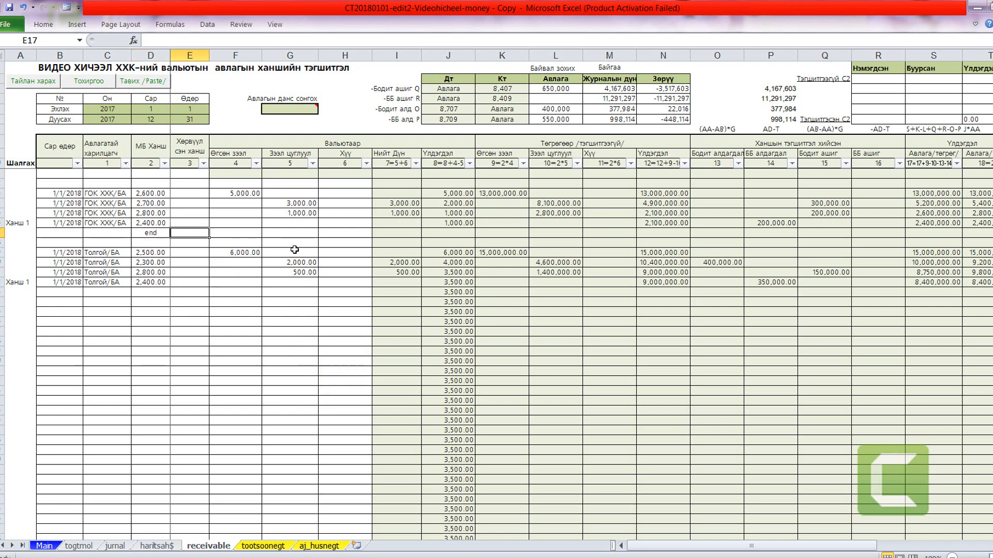
{"action": "key", "text": "Right"}
{"action": "key", "text": "Right"}
{"action": "key", "text": "Right"}
{"action": "key", "text": "Right"}
{"action": "key", "text": "Right"}
{"action": "key", "text": "Right"}
{"action": "key", "text": "Right"}
{"action": "key", "text": "Right"}
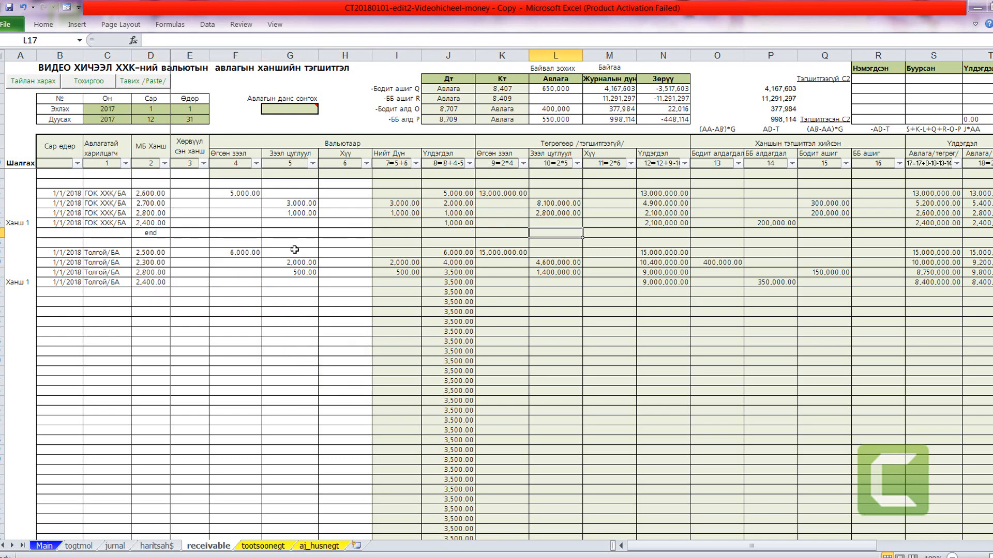
{"action": "key", "text": "Left"}
{"action": "key", "text": "Left"}
{"action": "key", "text": "Left"}
{"action": "key", "text": "Left"}
{"action": "key", "text": "Left"}
{"action": "key", "text": "Left"}
{"action": "key", "text": "Left"}
{"action": "key", "text": "Left"}
{"action": "key", "text": "Left"}
{"action": "key", "text": "Left"}
{"action": "key", "text": "Left"}
{"action": "key", "text": "Left"}
{"action": "key", "text": "Left"}
{"action": "key", "text": "Left"}
{"action": "key", "text": "Left"}
{"action": "key", "text": "Left"}
{"action": "key", "text": "Left"}
{"action": "key", "text": "Left"}
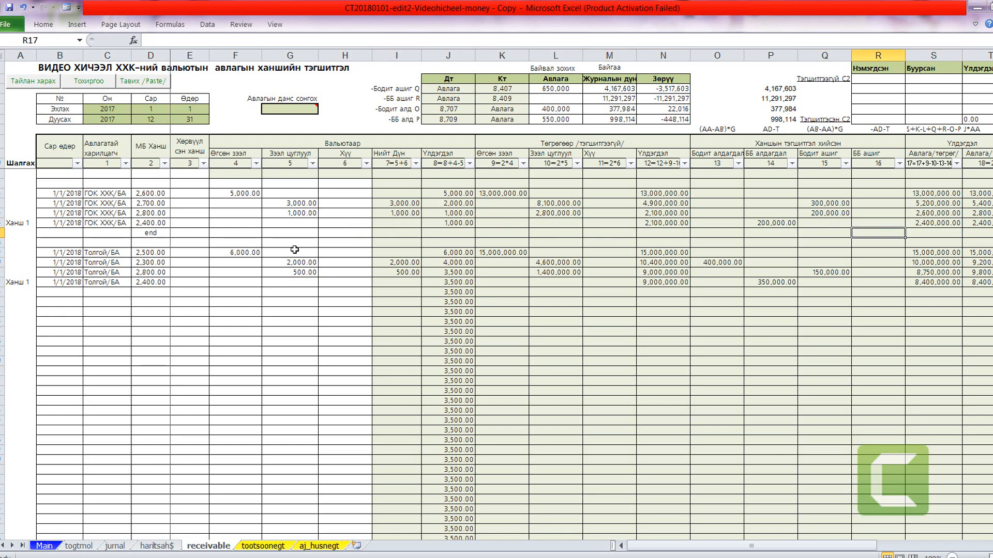
{"action": "key", "text": "Right"}
{"action": "key", "text": "Right"}
{"action": "key", "text": "Right"}
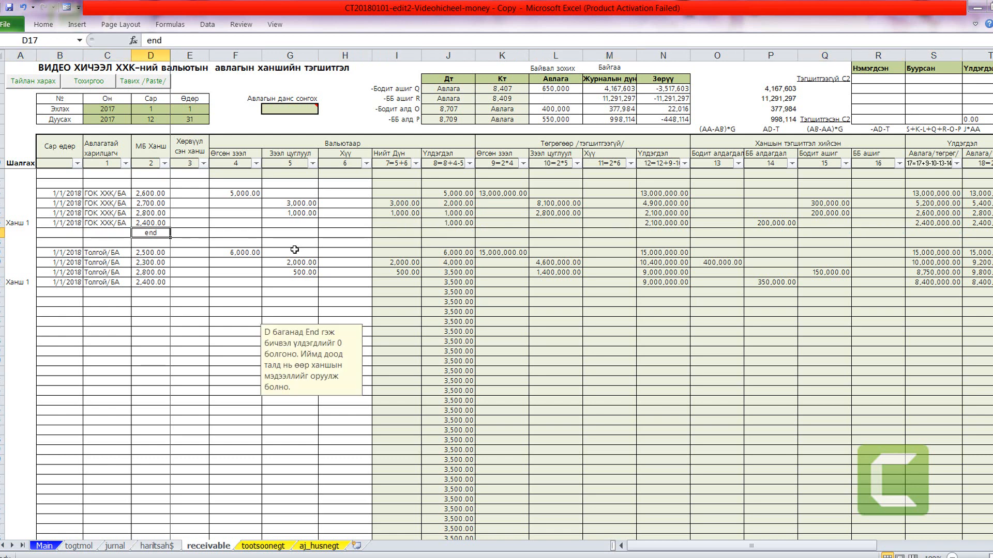
- Examine the Толгой/БА receivable block below the end marker, going down column D to D24
{"action": "key", "text": "Down"}
{"action": "key", "text": "Down"}
{"action": "key", "text": "Down"}
{"action": "key", "text": "Down"}
{"action": "key", "text": "Down"}
{"action": "key", "text": "Down"}
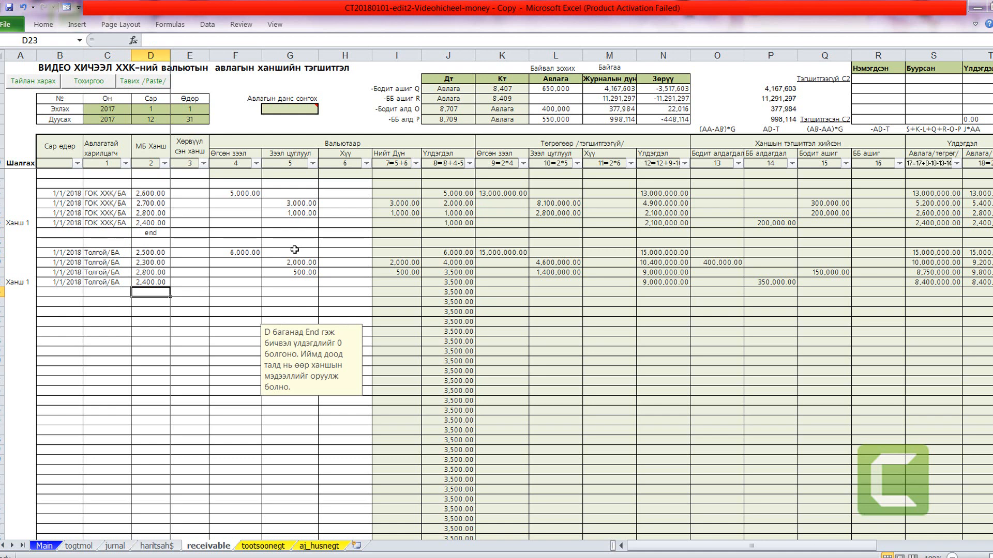
{"action": "key", "text": "Down"}
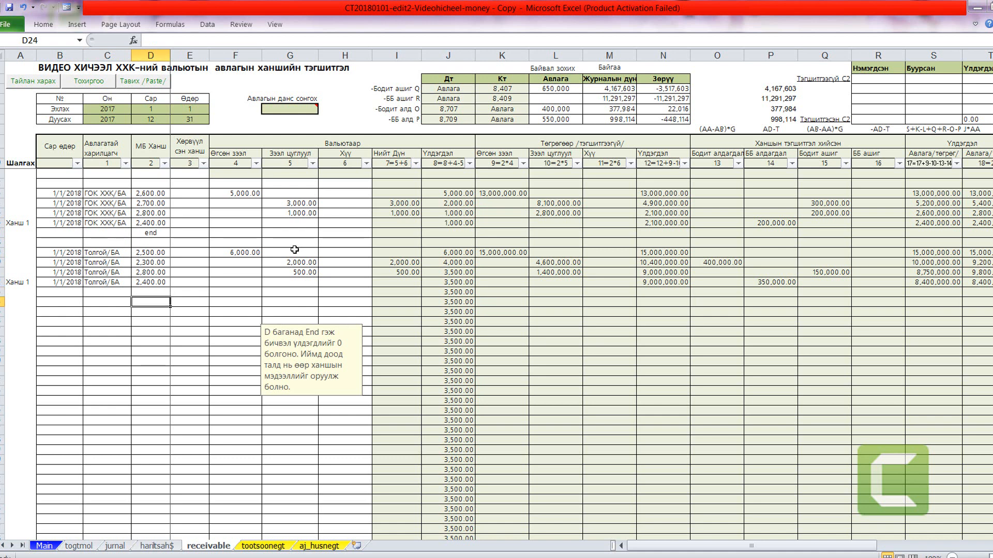